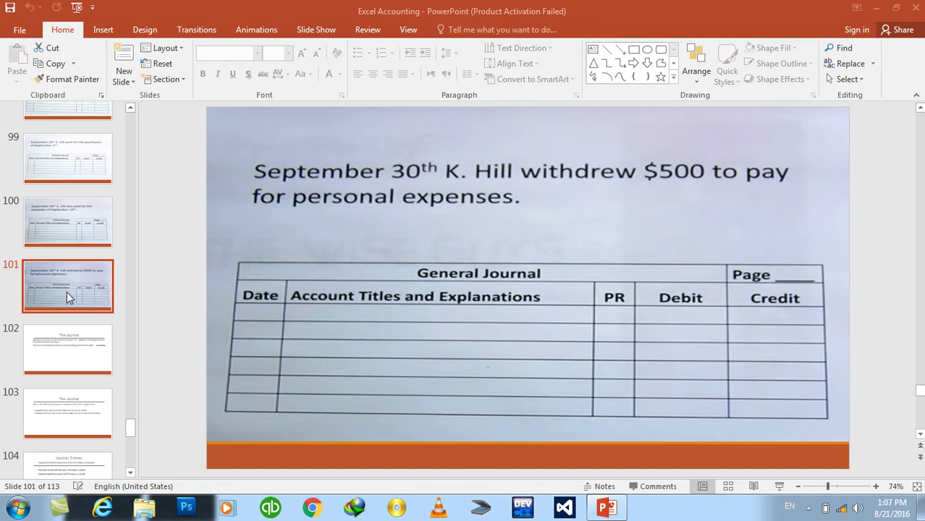
Go to slide 102, The Journal, which defines a journal and journalizing.
{"action": "left_click", "coordinate": [68, 352]}
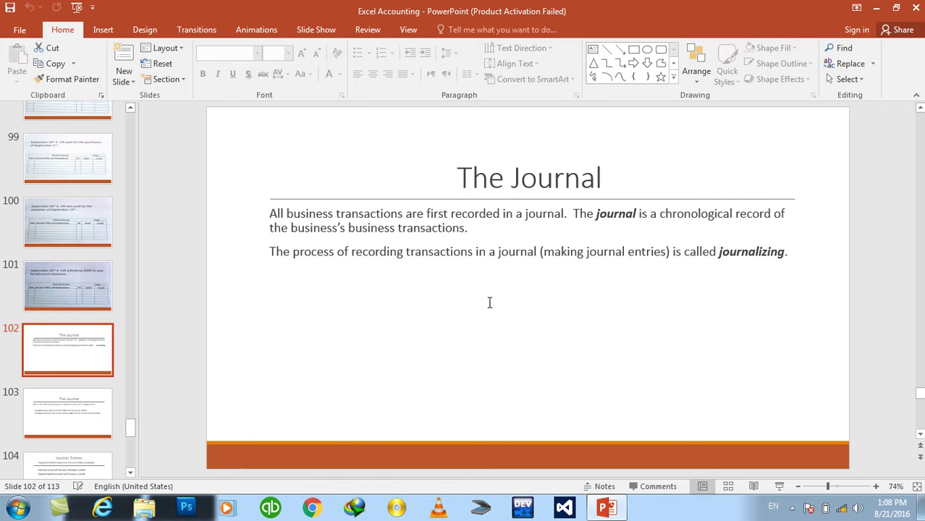
Highlight 'journalizing' on The Journal slide, then move to slide 103 on simple versus compound entries.
{"action": "left_click", "coordinate": [721, 250]}
{"action": "left_click_drag", "start_coordinate": [730, 250], "coordinate": [781, 249]}
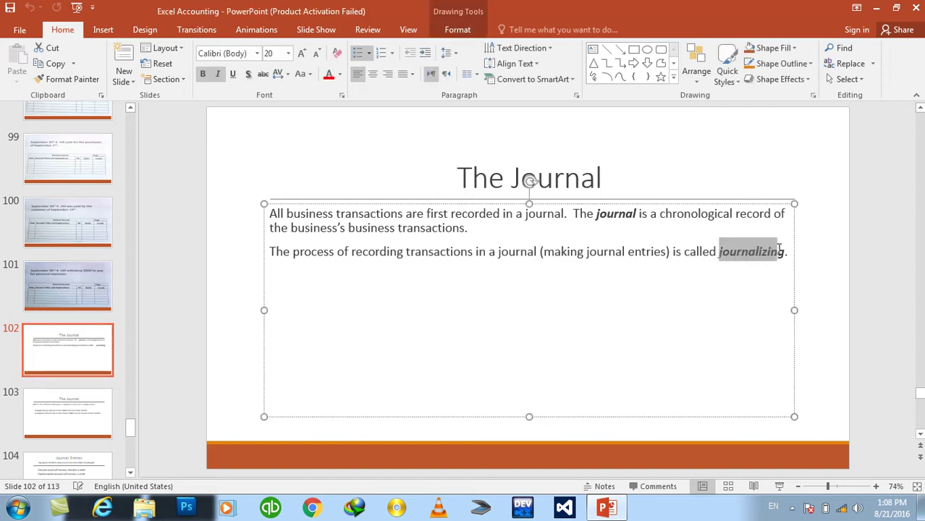
{"action": "left_click", "coordinate": [822, 275]}
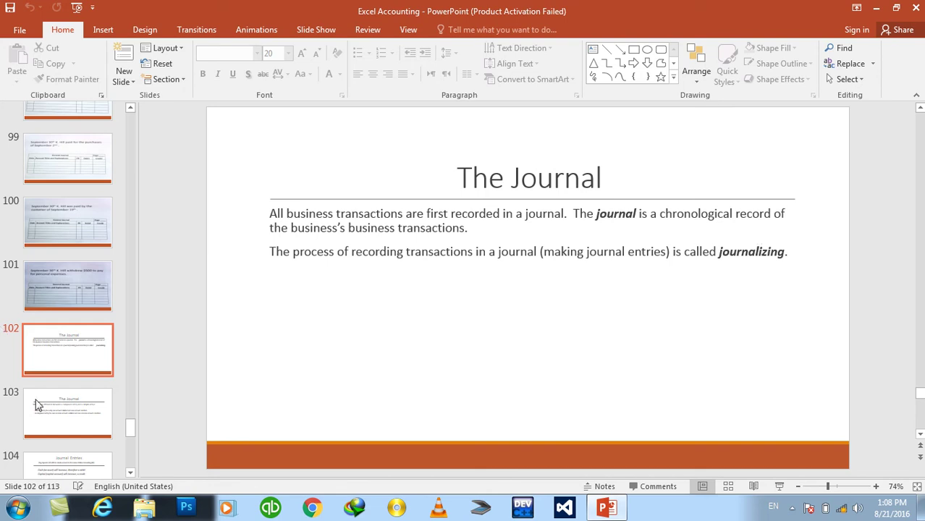
{"action": "left_click", "coordinate": [60, 413]}
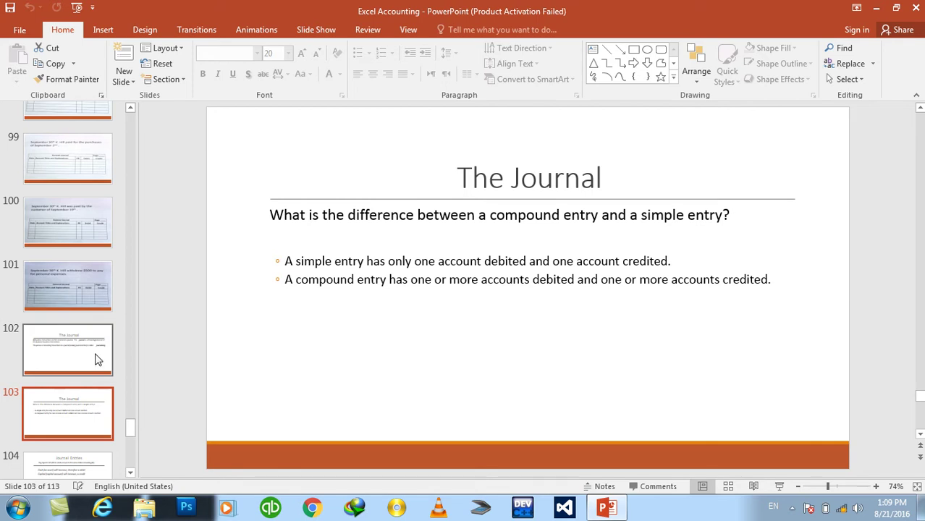
{"action": "left_click", "coordinate": [131, 473]}
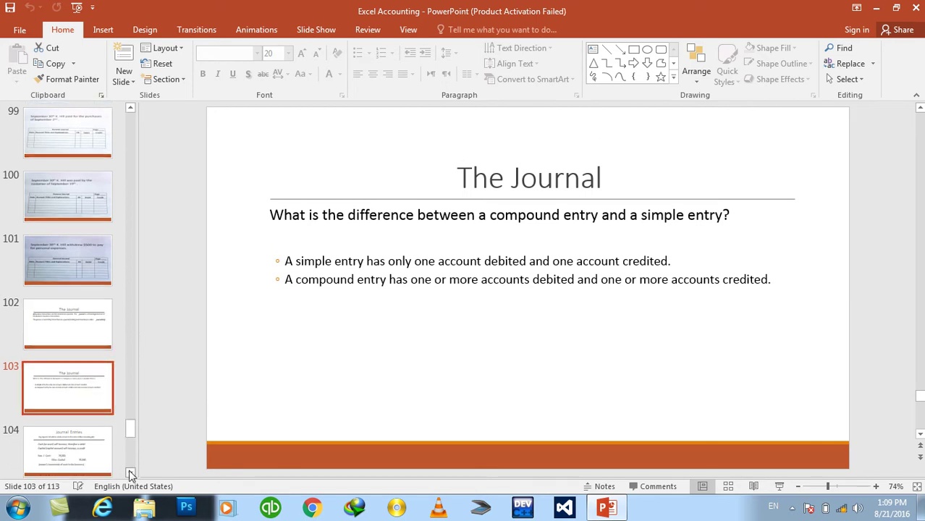
{"action": "scroll", "coordinate": [130, 472], "scroll_direction": "down", "scroll_amount": 5}
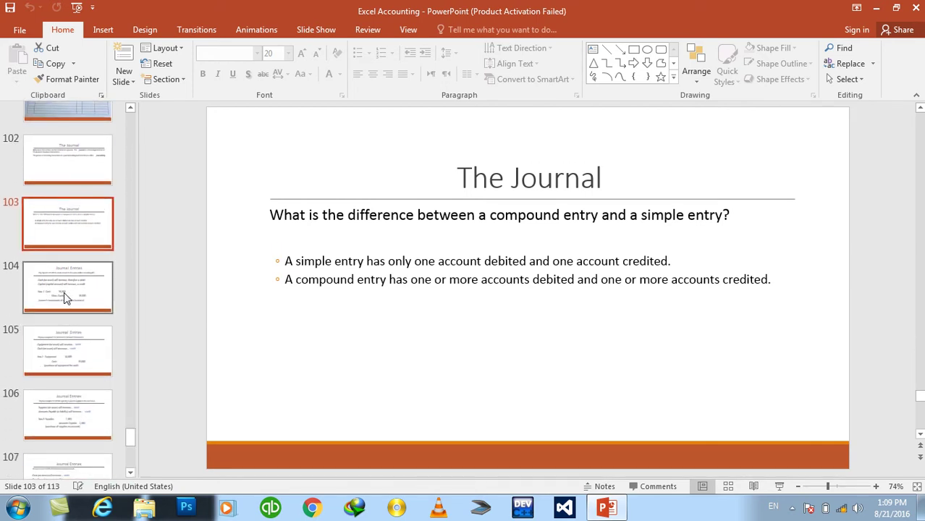
Show slide 104, Journal Entries, with the Nov. 1 Cash and Capital 15,000 entry.
{"action": "left_click", "coordinate": [64, 292]}
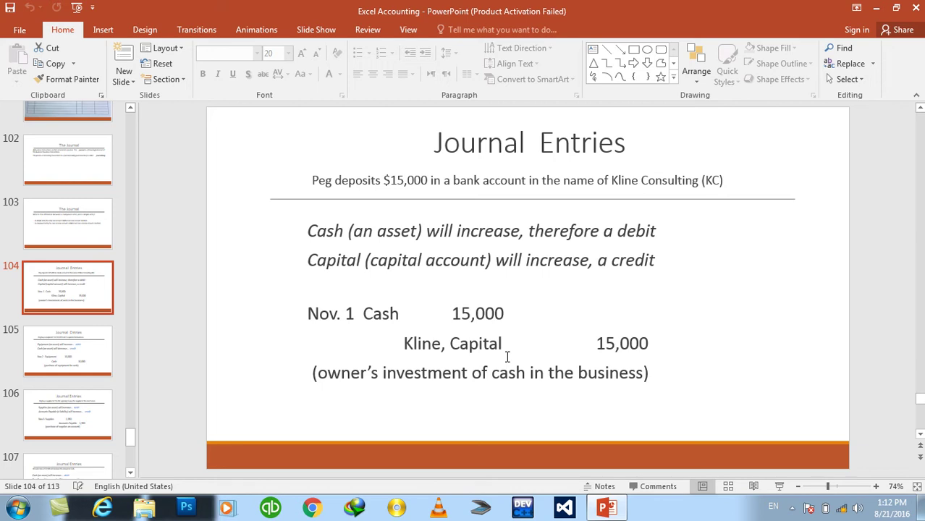
Open image '2' from Desktop\Accounting\Pic in Photo Viewer and restore it to a window.
{"action": "left_click", "coordinate": [144, 508]}
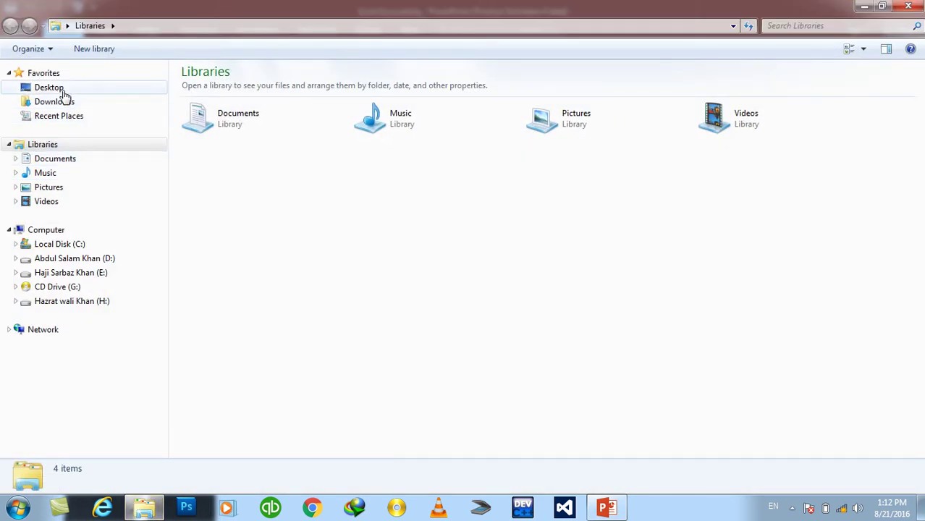
{"action": "left_click", "coordinate": [64, 94]}
{"action": "double_click", "coordinate": [583, 124]}
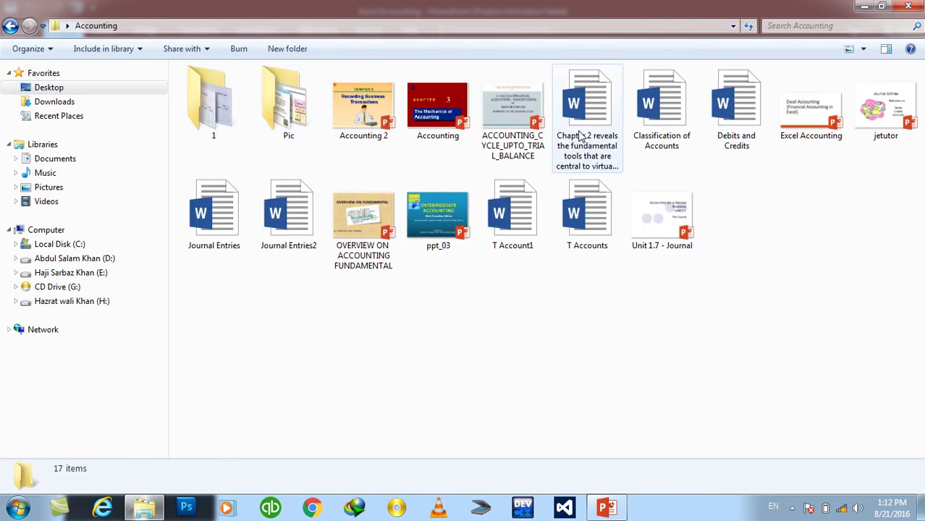
{"action": "double_click", "coordinate": [288, 108]}
{"action": "double_click", "coordinate": [212, 116]}
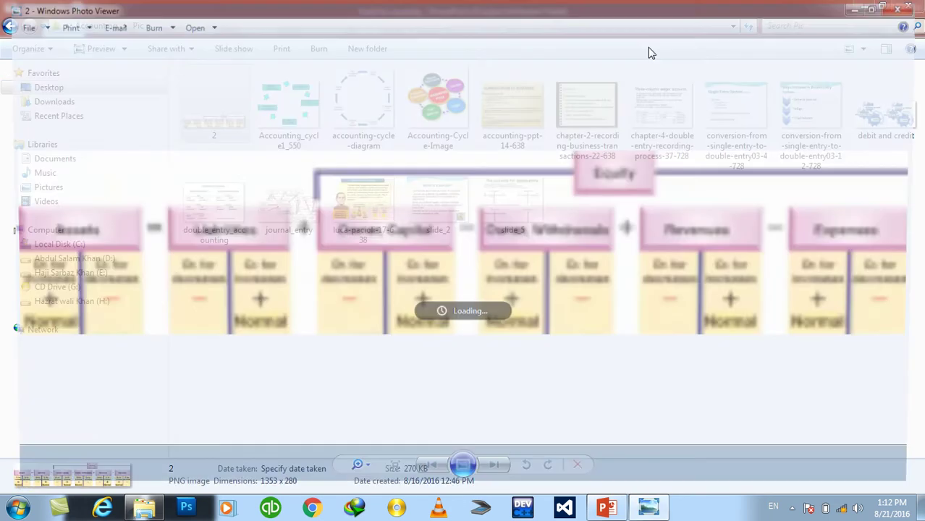
{"action": "left_click", "coordinate": [882, 6]}
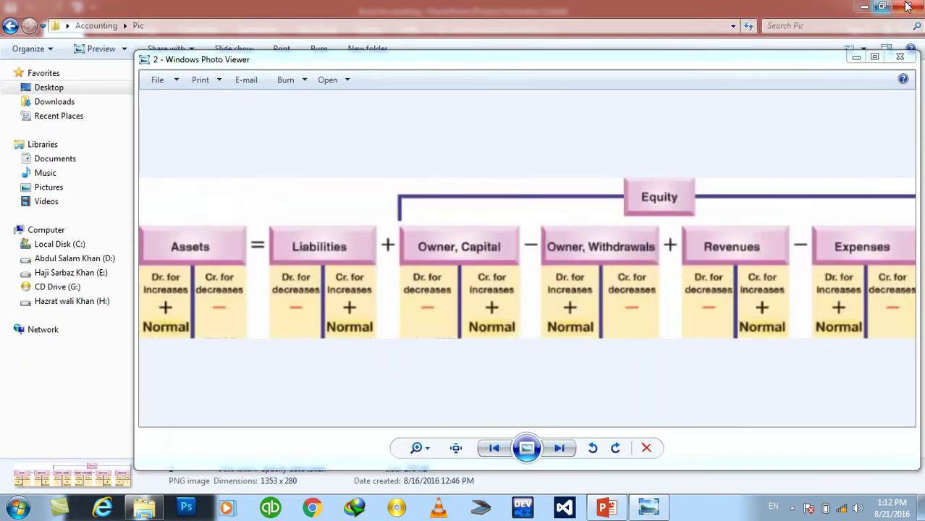
Close Explorer, view the debit/credit chart maximized, then close Photo Viewer to return to slide 104.
{"action": "left_click", "coordinate": [897, 6]}
{"action": "double_click", "coordinate": [695, 61]}
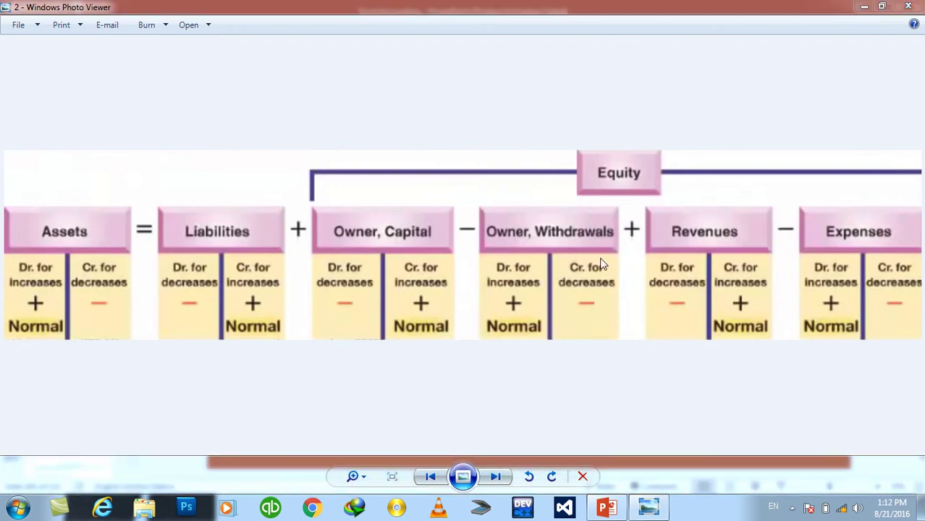
{"action": "left_click", "coordinate": [908, 6]}
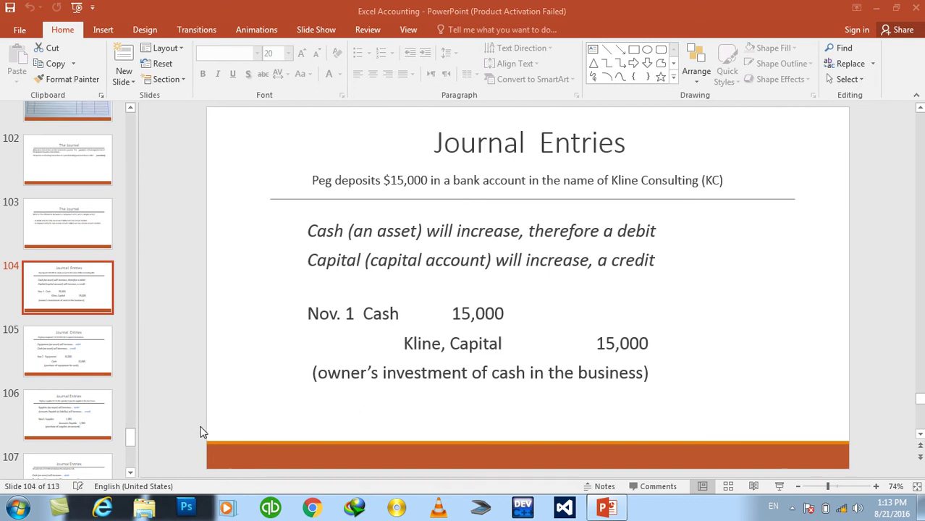
Launch Excel from the Run dialog and open the recent Journal workbook.
{"action": "key", "text": "super+r"}
{"action": "type", "text": "excel"}
{"action": "key", "text": "Return"}
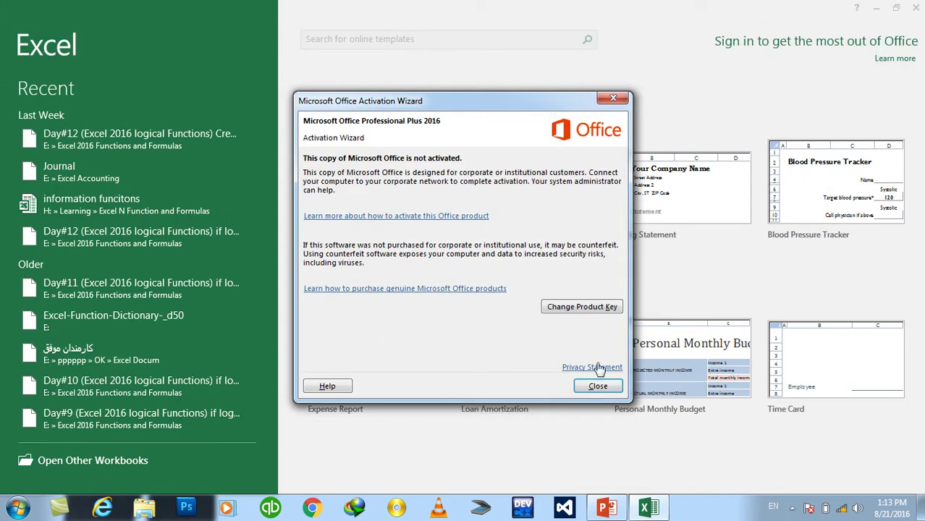
{"action": "left_click", "coordinate": [599, 384]}
{"action": "left_click", "coordinate": [120, 176]}
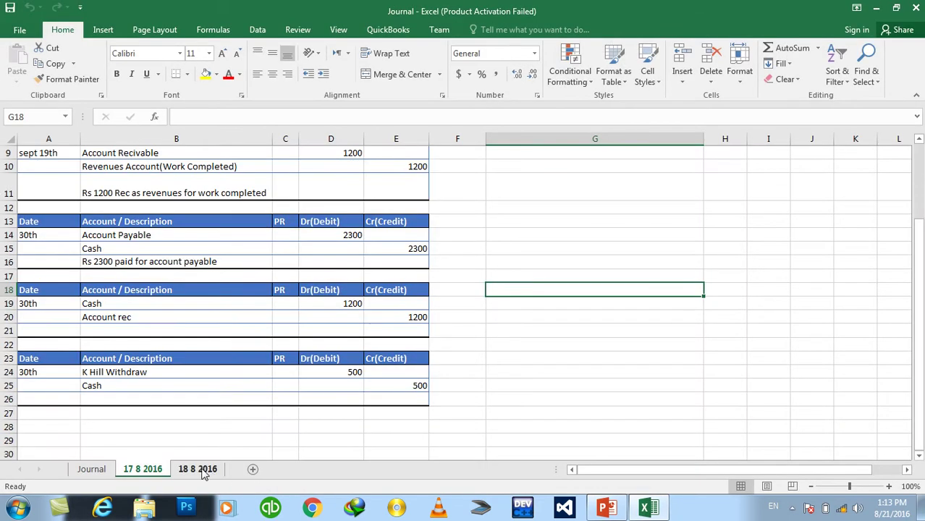
On the empty 18 8 2016 sheet, widen column A and select the title range A1:D1.
{"action": "left_click", "coordinate": [203, 472]}
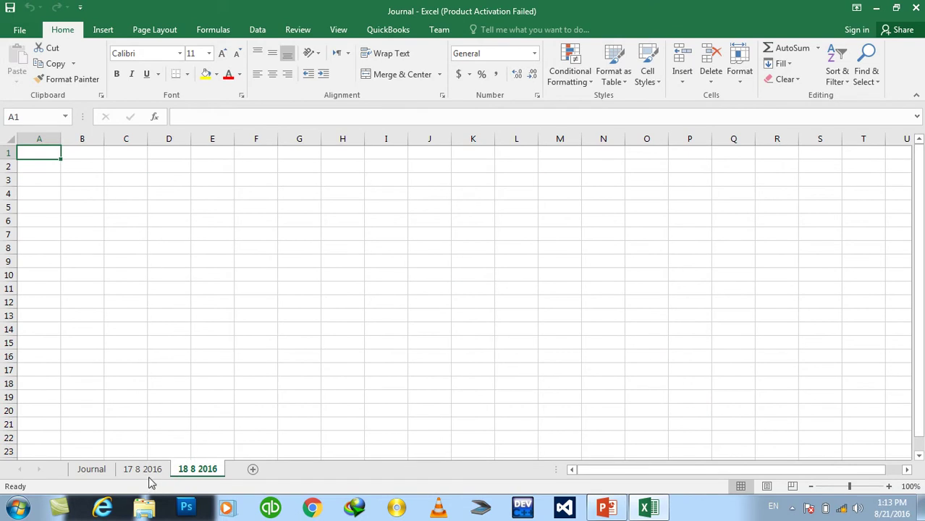
{"action": "left_click", "coordinate": [146, 472]}
{"action": "left_click_drag", "start_coordinate": [918, 210], "coordinate": [918, 156]}
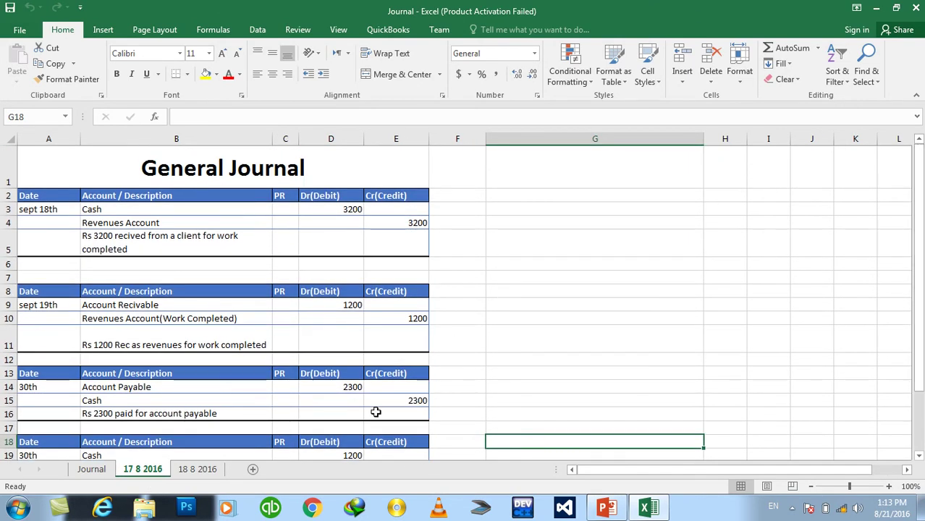
{"action": "left_click", "coordinate": [201, 471]}
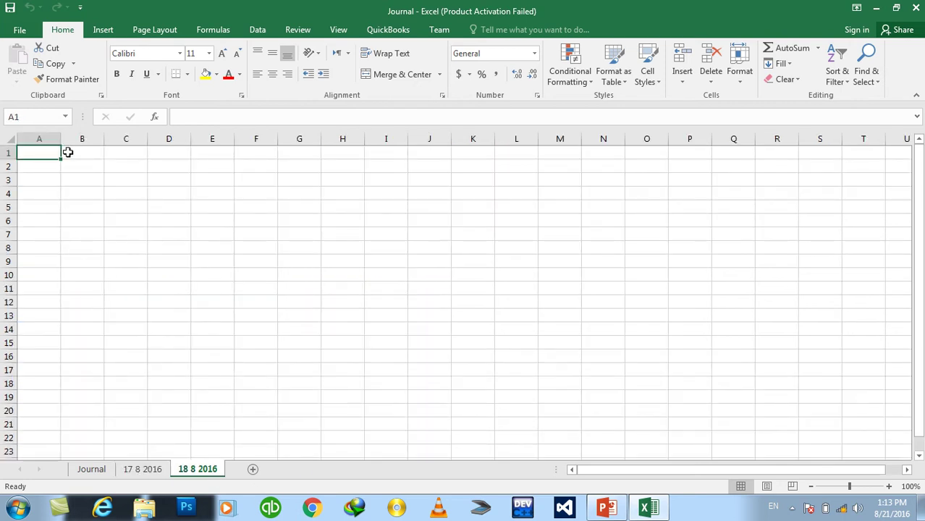
{"action": "mouse_move", "coordinate": [61, 143]}
{"action": "left_mouse_down"}
{"action": "mouse_move", "coordinate": [247, 153]}
{"action": "mouse_move", "coordinate": [295, 138]}
{"action": "left_mouse_up"}
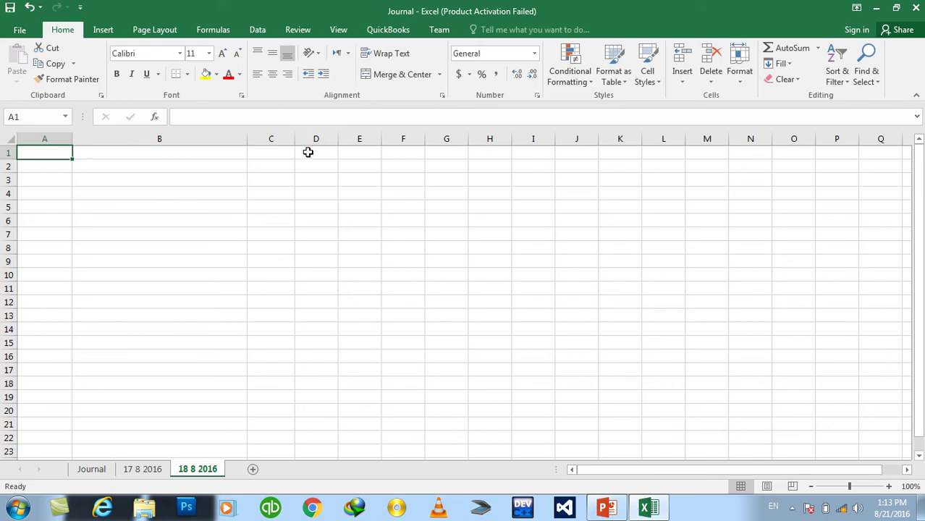
{"action": "left_click_drag", "start_coordinate": [303, 153], "coordinate": [211, 151]}
{"action": "left_click_drag", "start_coordinate": [62, 144], "coordinate": [9, 169]}
Merge A1:D1 into a bold, centred, enlarged 'General Journal' title.
{"action": "left_click", "coordinate": [402, 75]}
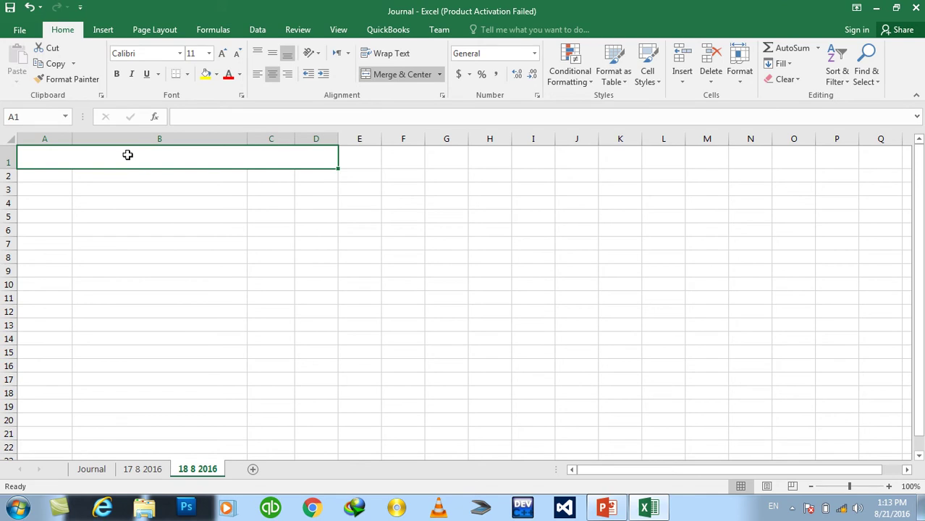
{"action": "type", "text": "General "}
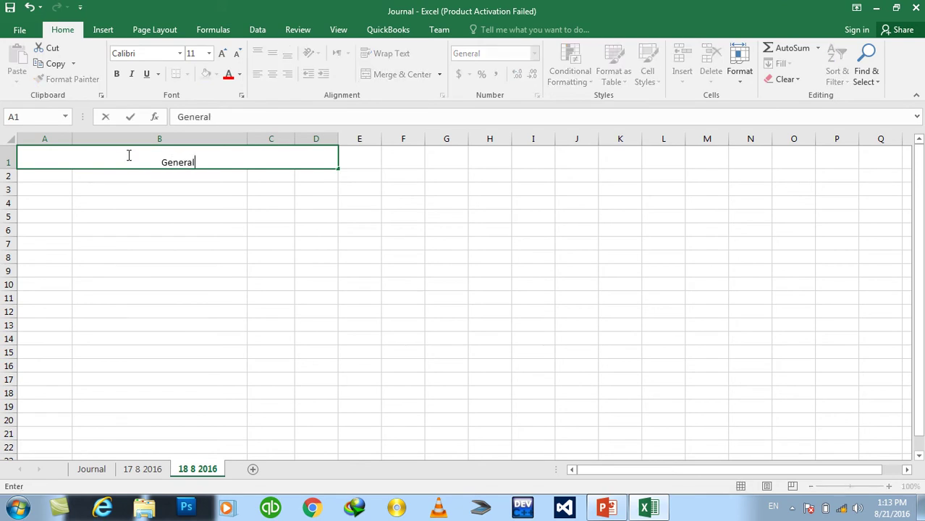
{"action": "type", "text": "Journal"}
{"action": "key", "text": "Return"}
{"action": "left_click", "coordinate": [144, 161]}
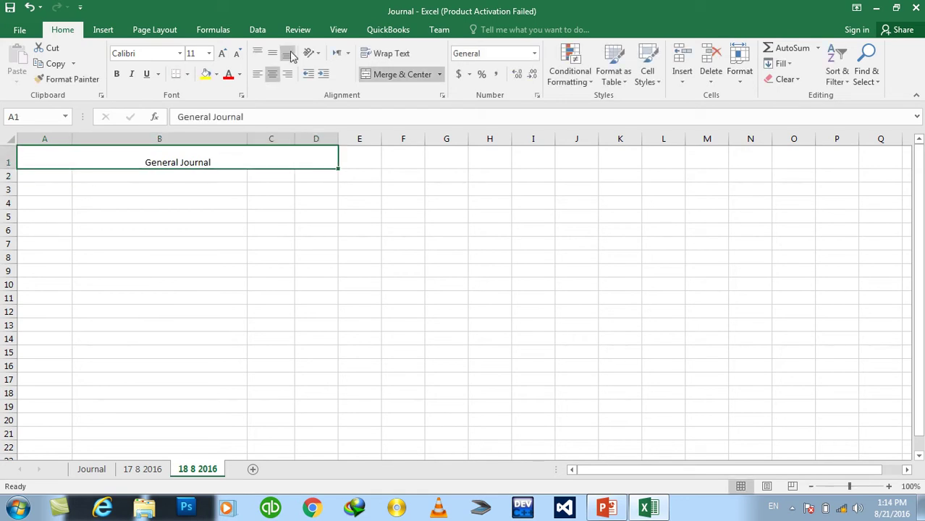
{"action": "left_click", "coordinate": [272, 73]}
{"action": "left_click", "coordinate": [272, 53]}
{"action": "left_click", "coordinate": [272, 74]}
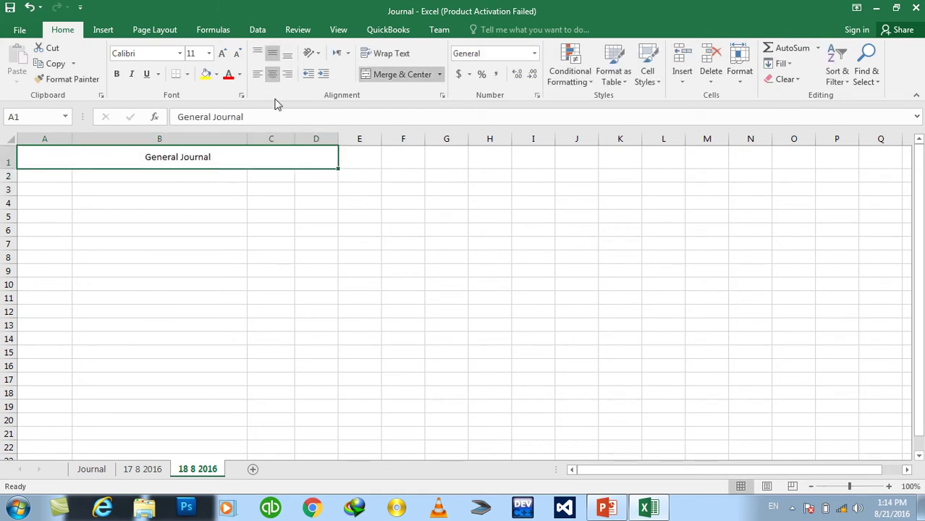
{"action": "left_click", "coordinate": [116, 73]}
{"action": "left_click", "coordinate": [222, 52]}
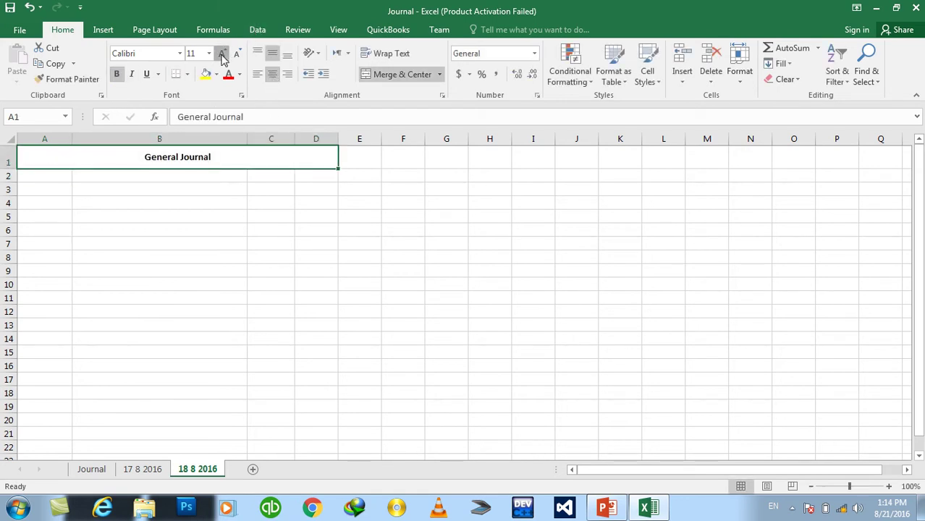
{"action": "left_click", "coordinate": [222, 53]}
{"action": "left_click", "coordinate": [222, 53]}
Enter the headings Date in A2 and Account/Description in B2.
{"action": "left_click", "coordinate": [43, 178]}
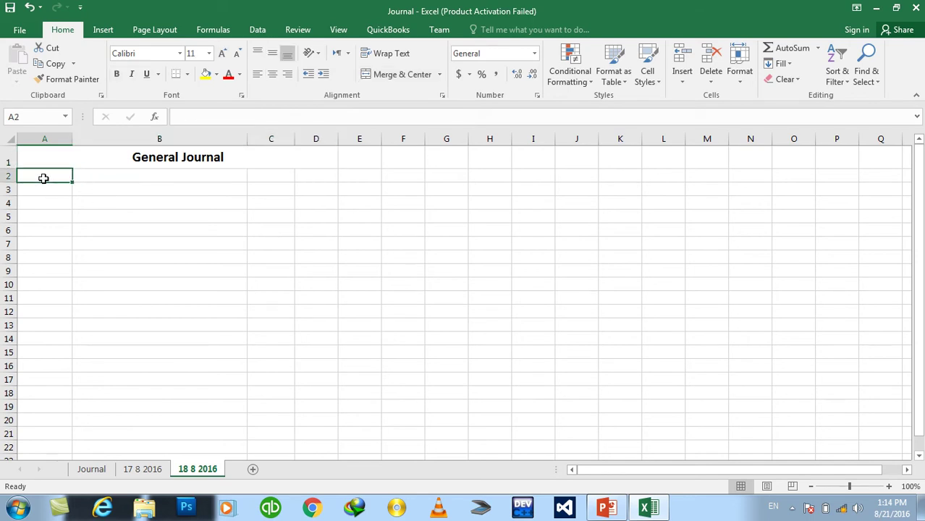
{"action": "type", "text": "Dare"}
{"action": "key", "text": "BackSpace"}
{"action": "key", "text": "BackSpace"}
{"action": "type", "text": "te"}
{"action": "key", "text": "Tab"}
{"action": "type", "text": "Account/Desc"}
{"action": "type", "text": "e"}
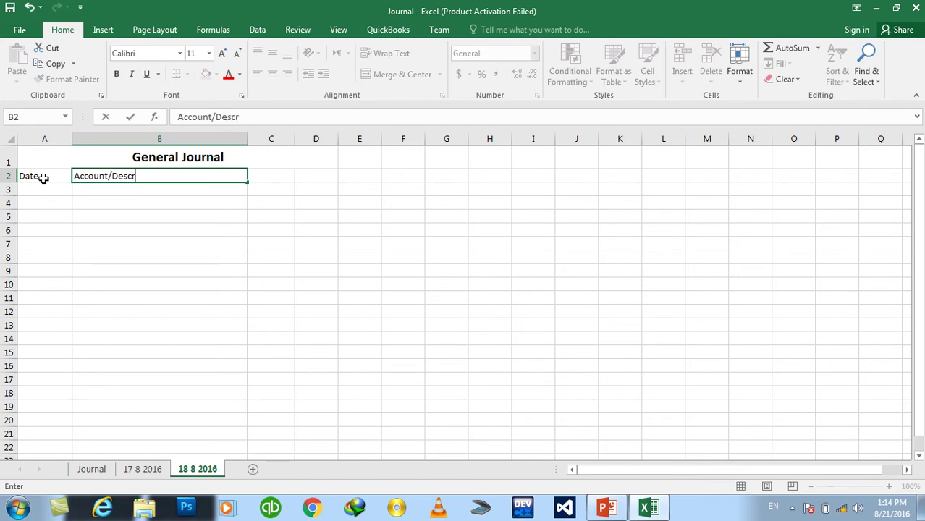
{"action": "type", "text": "iption"}
{"action": "key", "text": "Tab"}
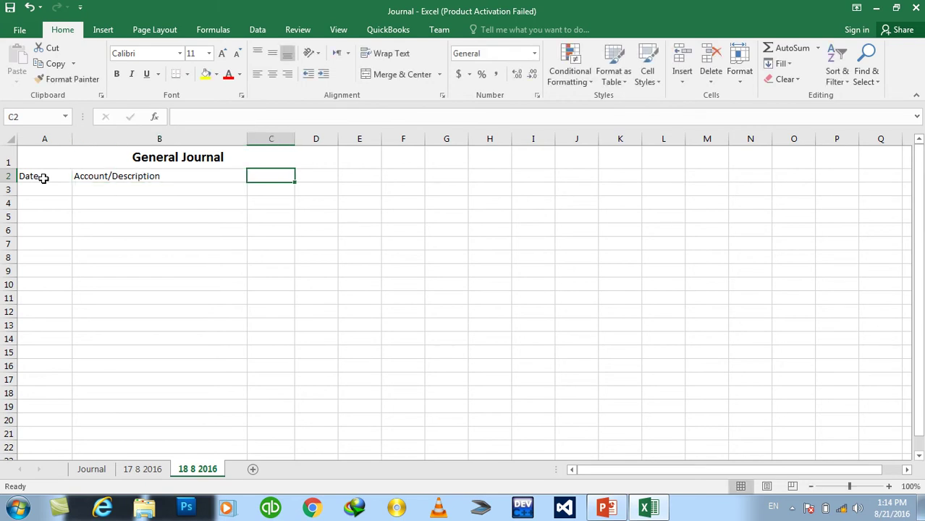
Add the Dr and Cr headings in C2 and D2.
{"action": "type", "text": "Dr"}
{"action": "key", "text": "Tab"}
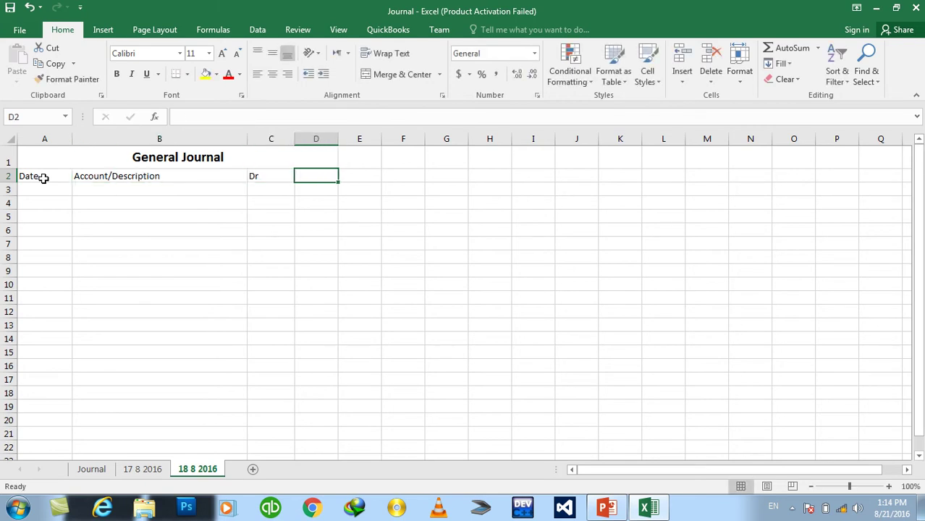
{"action": "type", "text": "Cd"}
{"action": "key", "text": "BackSpace"}
{"action": "type", "text": "r"}
{"action": "key", "text": "ctrl+Return"}
{"action": "key", "text": "Tab"}
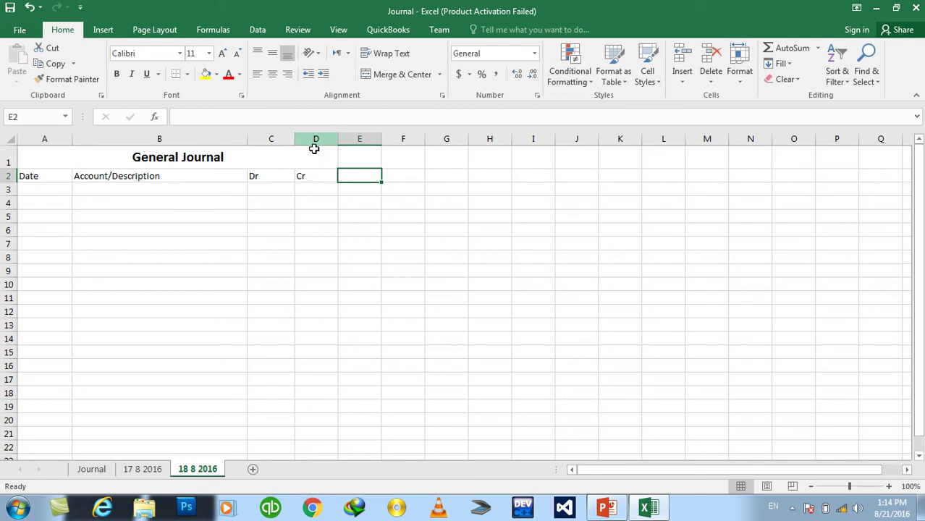
Make row 5 taller and give A1:D5 All Borders plus a Top and Double Bottom Border.
{"action": "left_click_drag", "start_coordinate": [305, 159], "coordinate": [193, 186]}
{"action": "left_click_drag", "start_coordinate": [54, 190], "coordinate": [140, 191]}
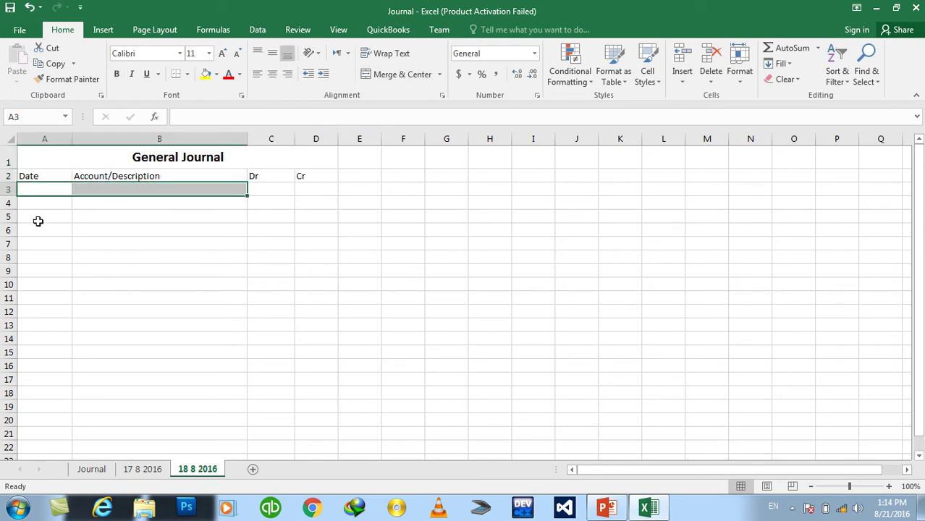
{"action": "left_click_drag", "start_coordinate": [28, 203], "coordinate": [95, 202]}
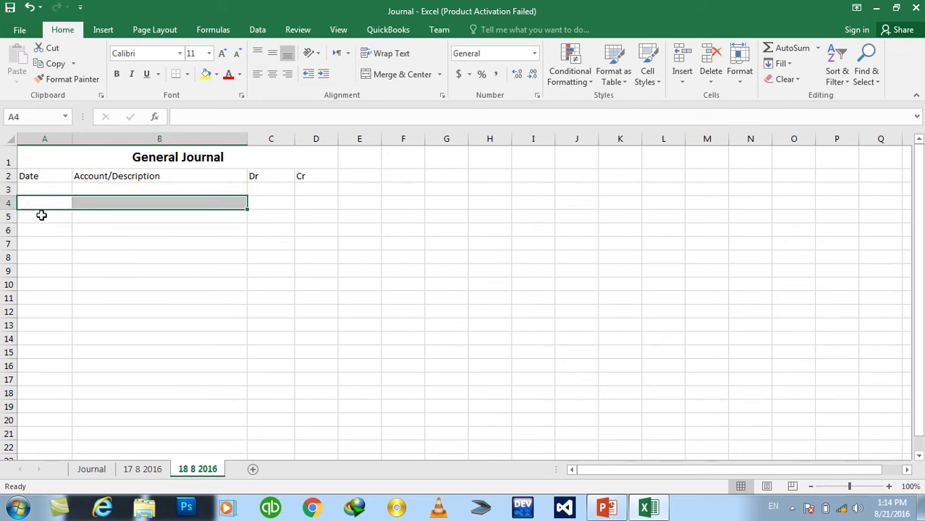
{"action": "left_click_drag", "start_coordinate": [12, 225], "coordinate": [265, 155]}
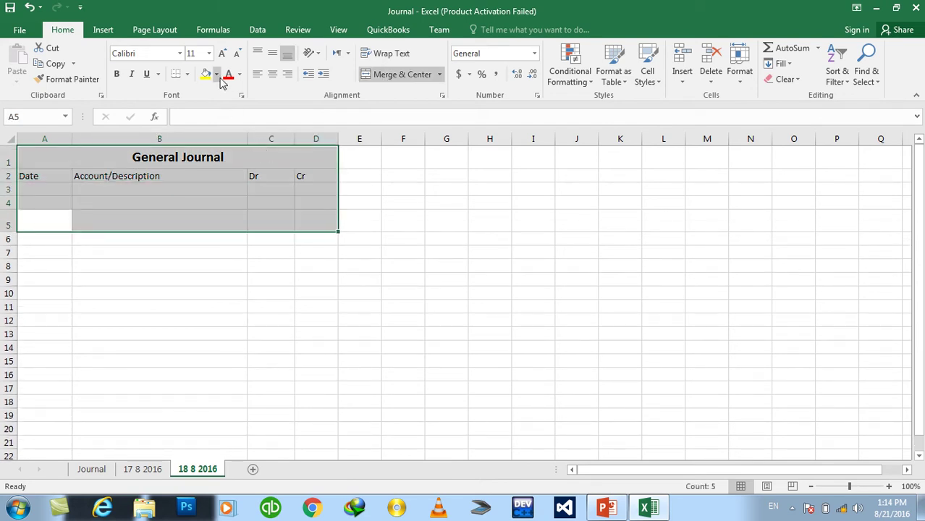
{"action": "left_click", "coordinate": [186, 74]}
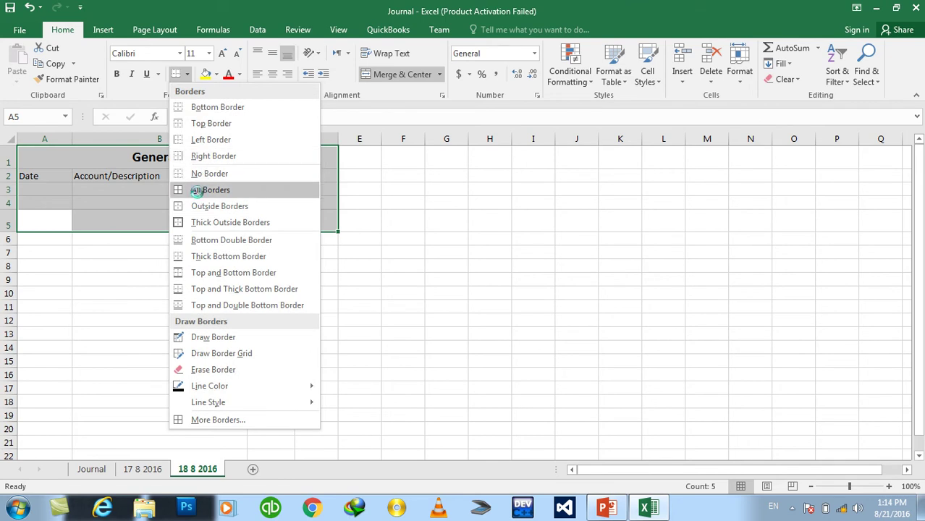
{"action": "left_click", "coordinate": [210, 189]}
{"action": "left_click", "coordinate": [187, 74]}
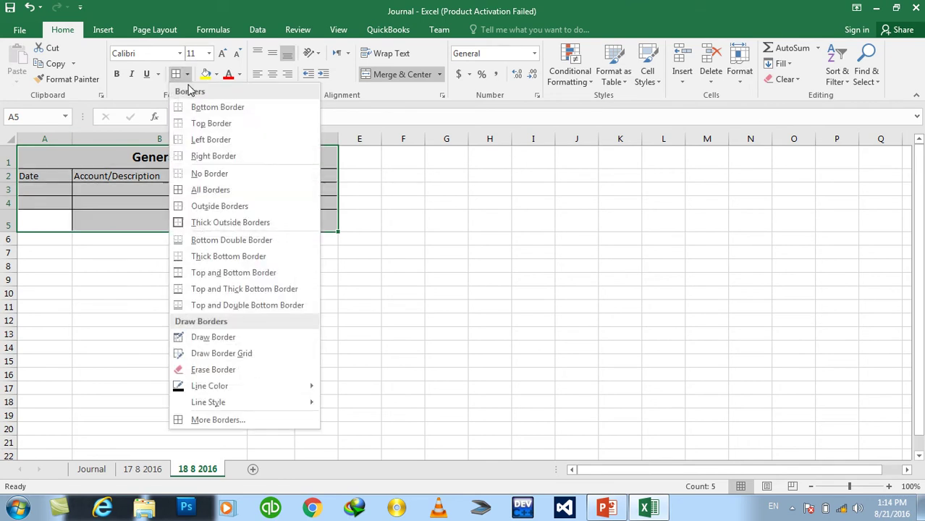
{"action": "left_click", "coordinate": [214, 307]}
{"action": "left_click", "coordinate": [217, 292]}
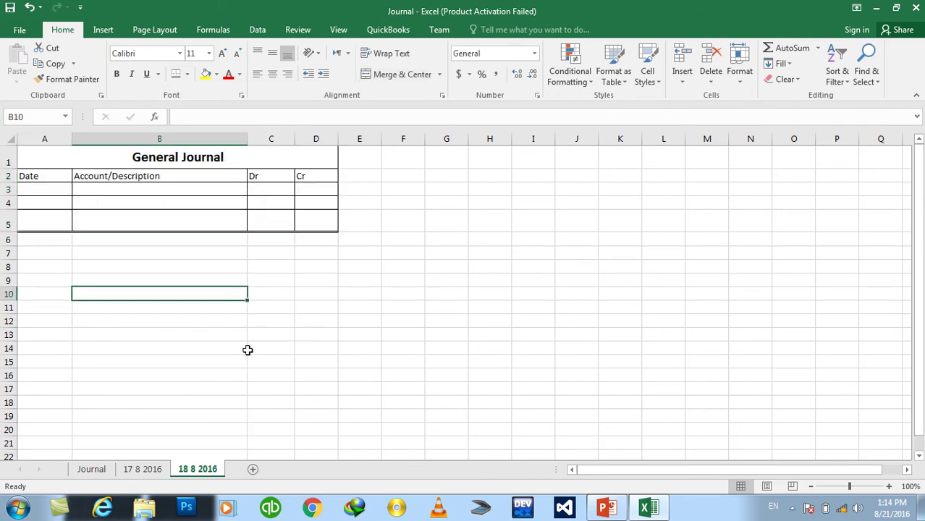
Widen column B and make the A2:D2 headings bordered, centred and bold.
{"action": "left_click_drag", "start_coordinate": [249, 140], "coordinate": [282, 140]}
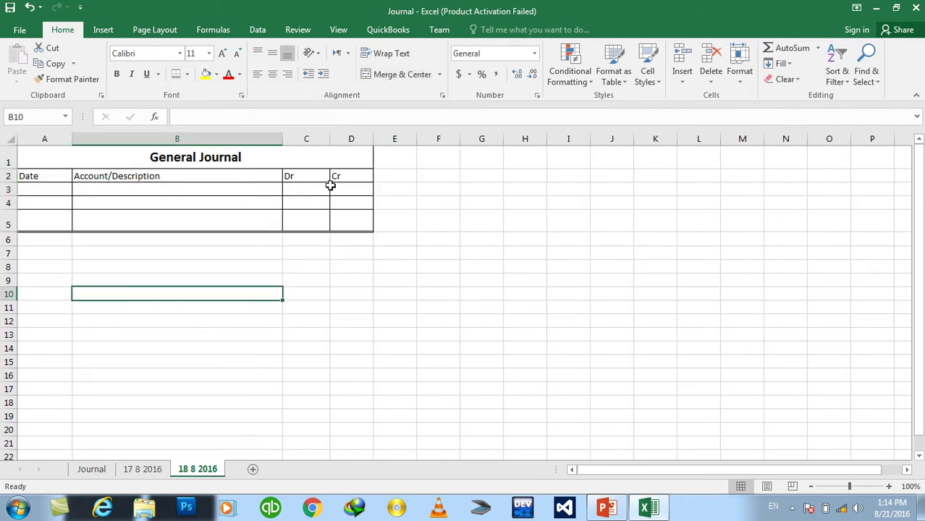
{"action": "left_click_drag", "start_coordinate": [341, 175], "coordinate": [58, 175]}
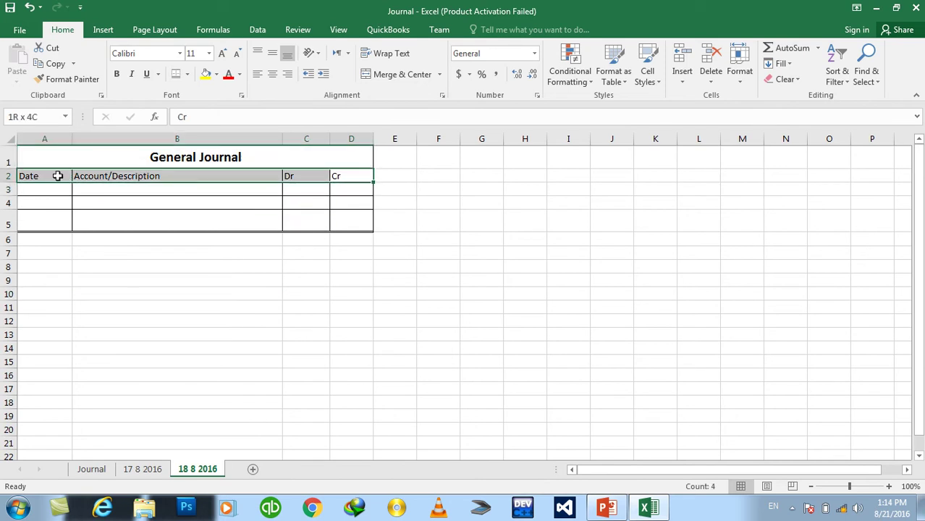
{"action": "left_click", "coordinate": [176, 73]}
{"action": "left_click", "coordinate": [270, 74]}
{"action": "left_click", "coordinate": [116, 74]}
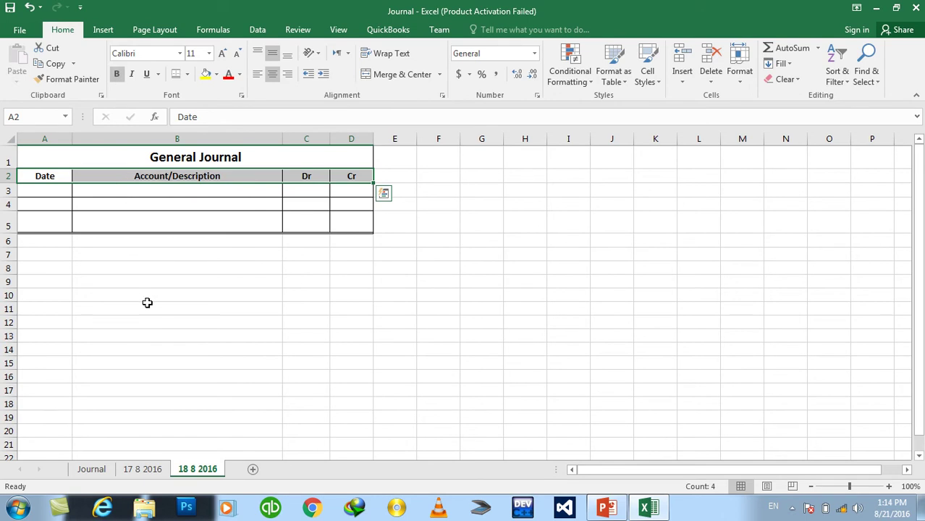
{"action": "left_click", "coordinate": [147, 307]}
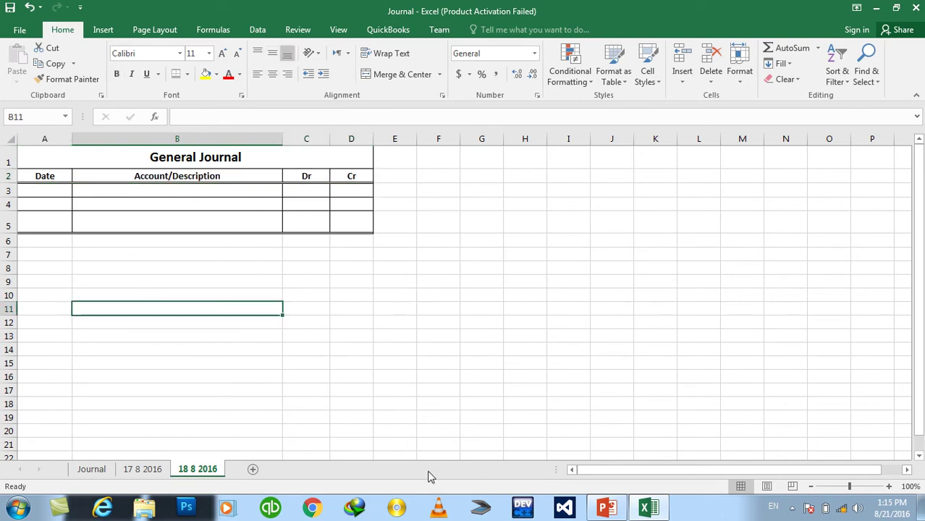
{"action": "left_click", "coordinate": [613, 510]}
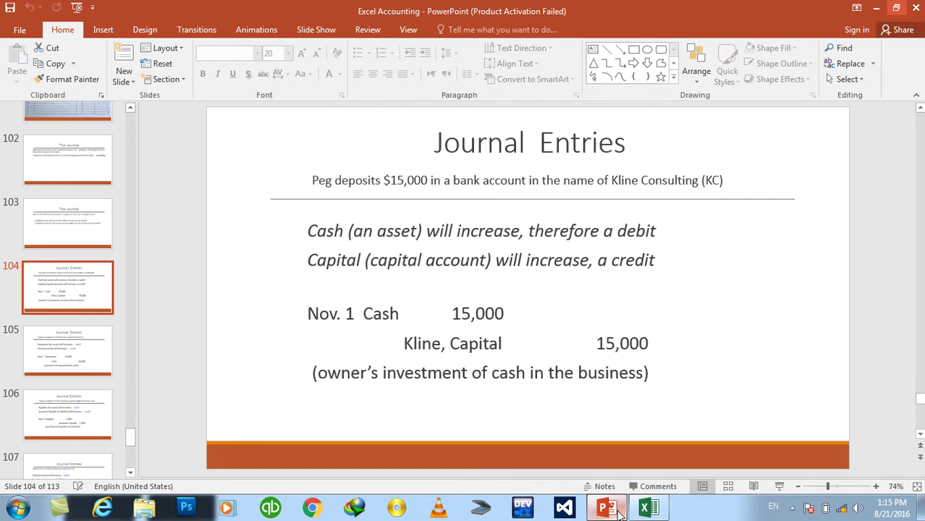
{"action": "left_click", "coordinate": [613, 510]}
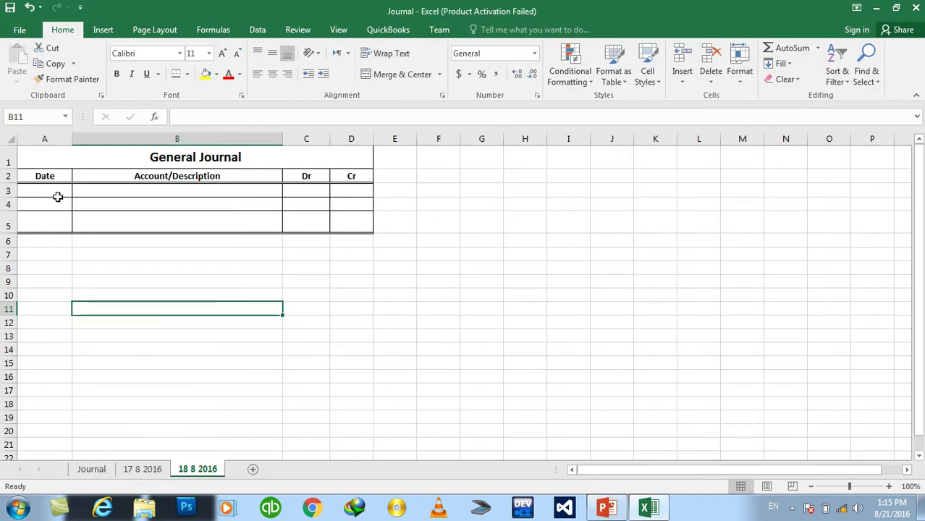
{"action": "left_click", "coordinate": [58, 194]}
Enter 8/21/2016 in row 3 with Cash debited 12000.
{"action": "type", "text": "8"}
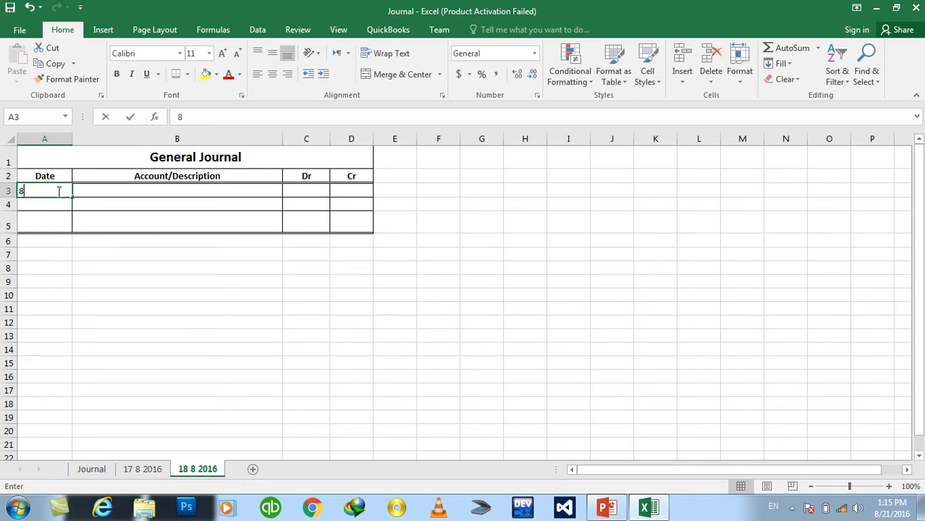
{"action": "type", "text": "/21"}
{"action": "key", "text": "BackSpace"}
{"action": "key", "text": "BackSpace"}
{"action": "key", "text": "BackSpace"}
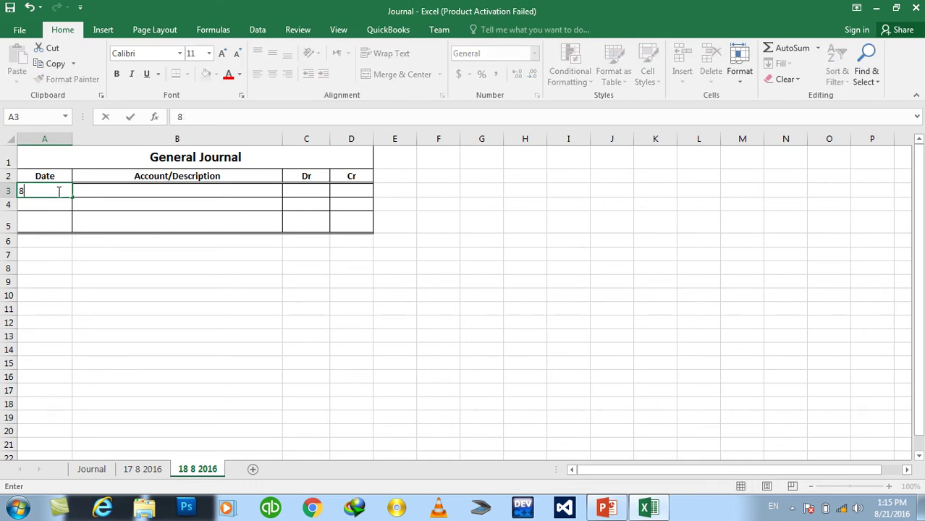
{"action": "type", "text": "/21/"}
{"action": "type", "text": "2016"}
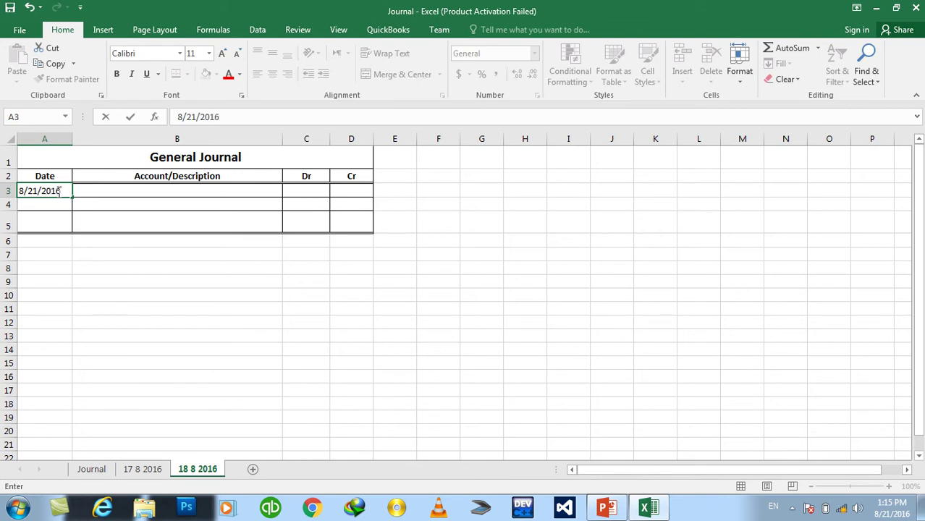
{"action": "key", "text": "Tab"}
{"action": "type", "text": "Cash"}
{"action": "key", "text": "Tab"}
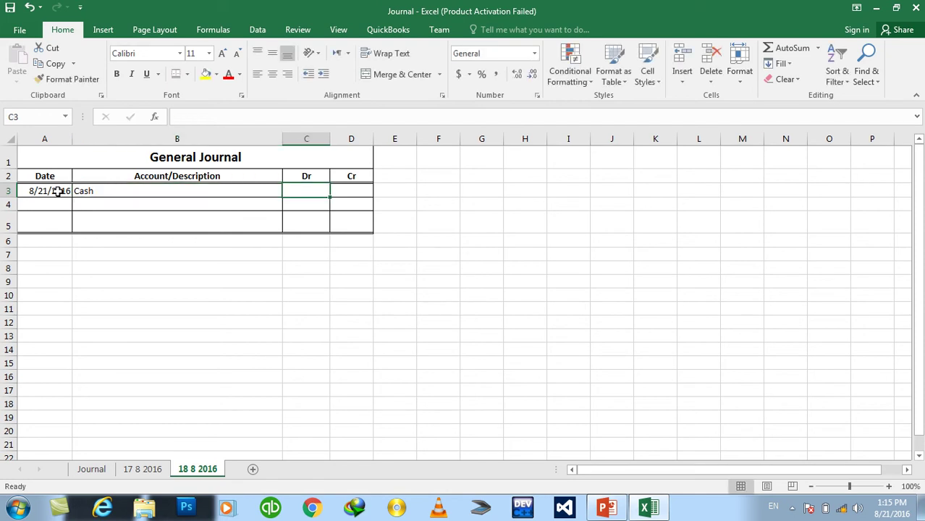
{"action": "type", "text": "12000"}
{"action": "key", "text": "Return"}
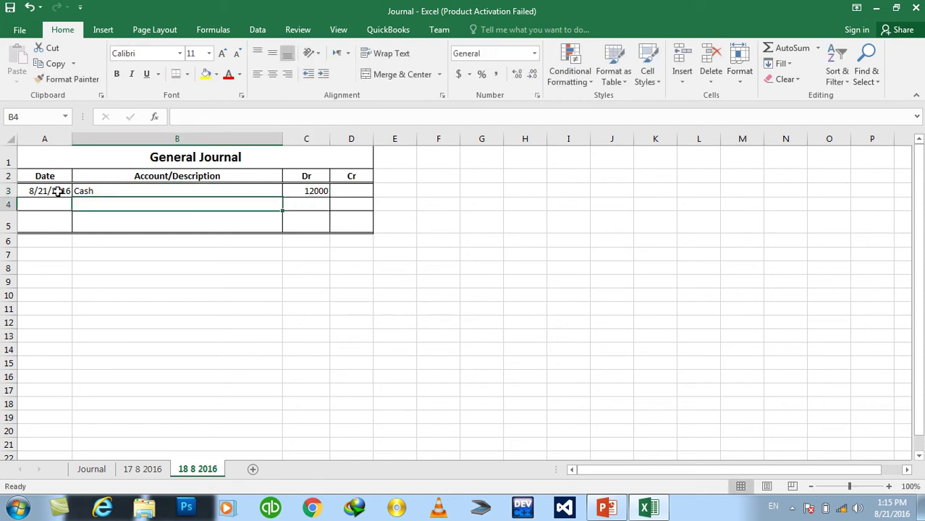
Credit CK, Capital with 12000 in row 4, checking the slide for the account name.
{"action": "type", "text": "Le"}
{"action": "key", "text": "BackSpace"}
{"action": "key", "text": "BackSpace"}
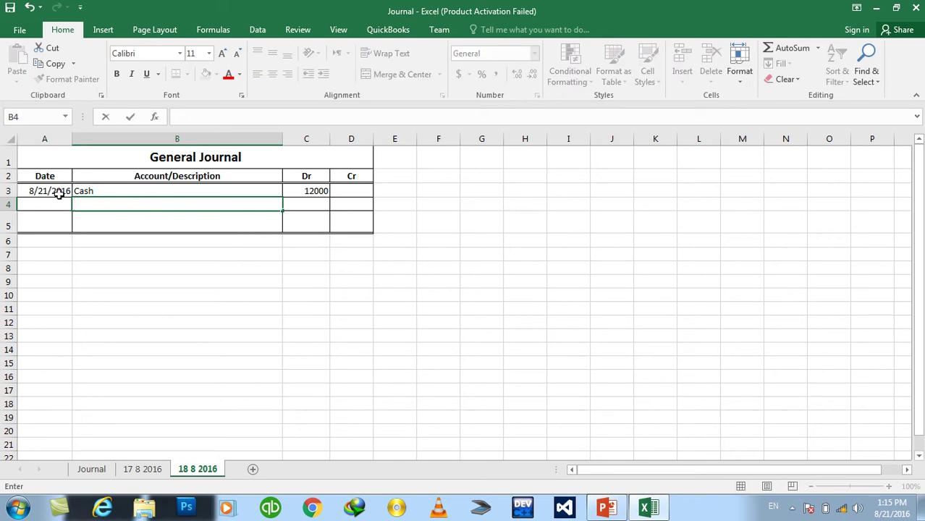
{"action": "left_click", "coordinate": [607, 508]}
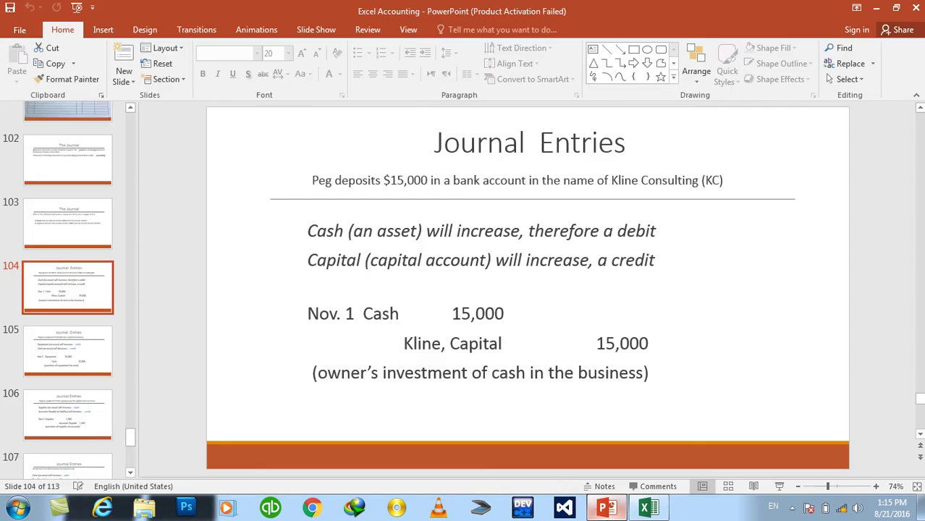
{"action": "key", "text": "alt+Tab"}
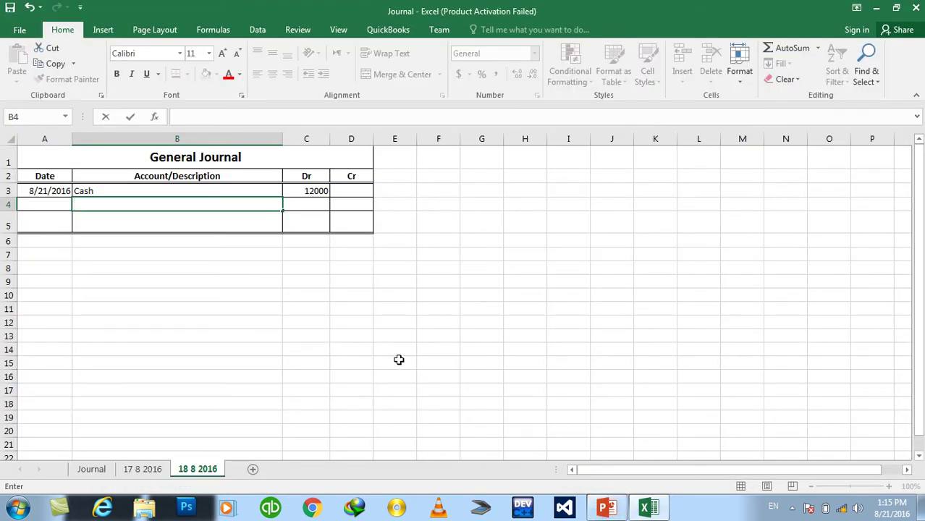
{"action": "type", "text": "CK, "}
{"action": "type", "text": "Capital"}
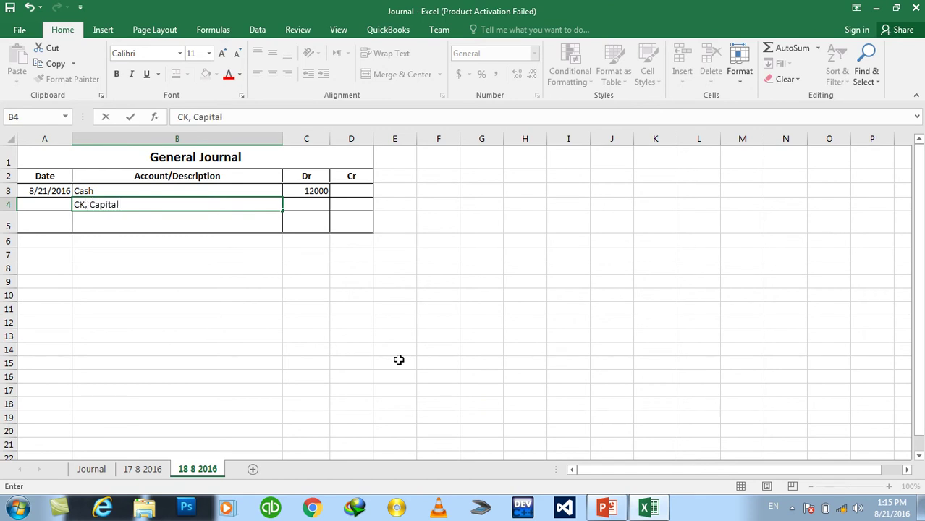
{"action": "key", "text": "Tab"}
{"action": "key", "text": "Tab"}
{"action": "key", "text": "Tab"}
{"action": "key", "text": "shift+Tab"}
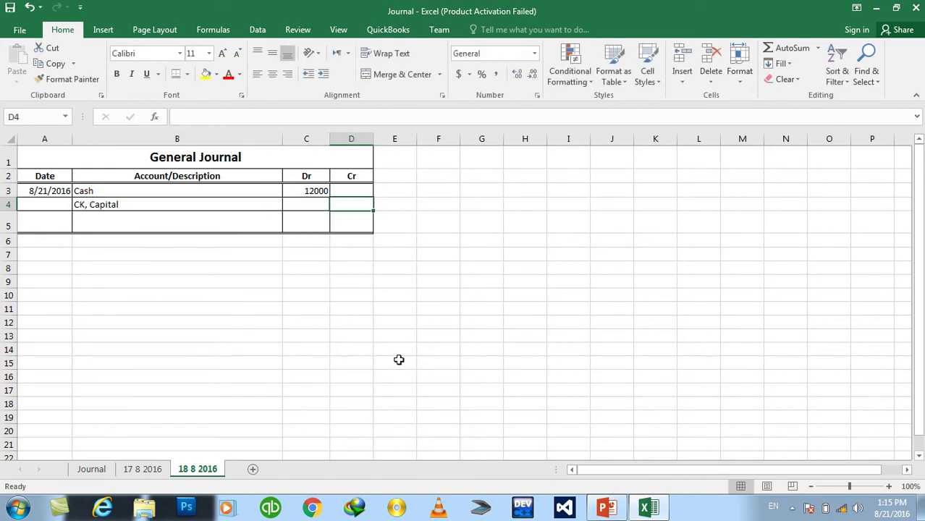
{"action": "type", "text": "12000"}
{"action": "key", "text": "Return"}
{"action": "left_click", "coordinate": [607, 510]}
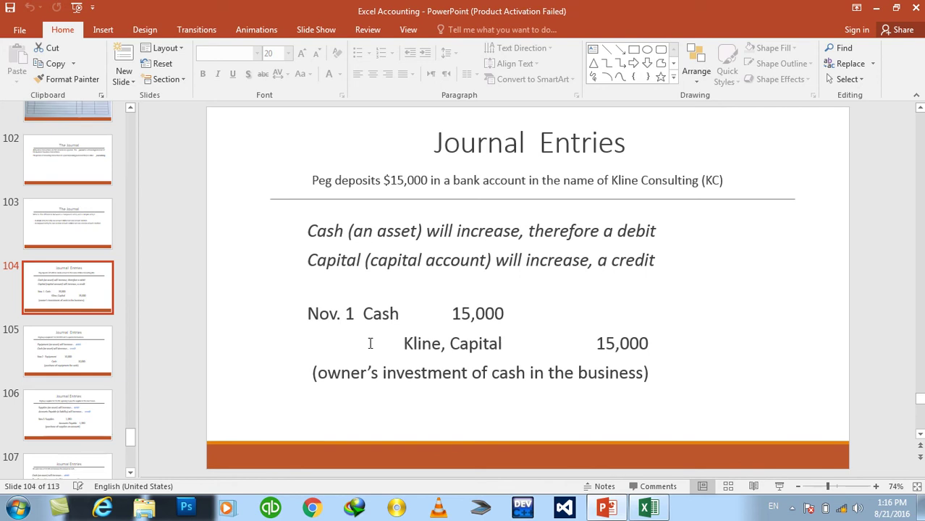
Copy the slide's 'owner's investment of cash in the business' explanation and select Excel cell B5.
{"action": "left_click_drag", "start_coordinate": [317, 374], "coordinate": [639, 387]}
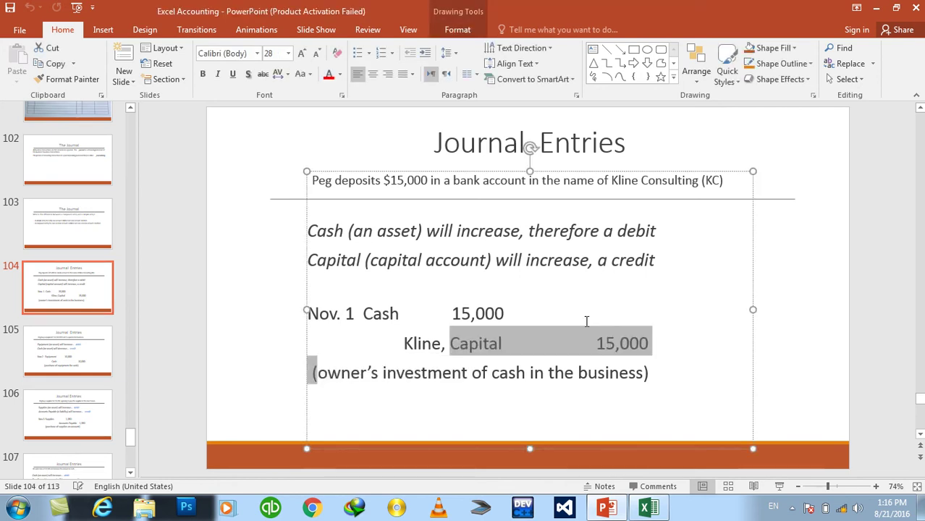
{"action": "key", "text": "ctrl+c"}
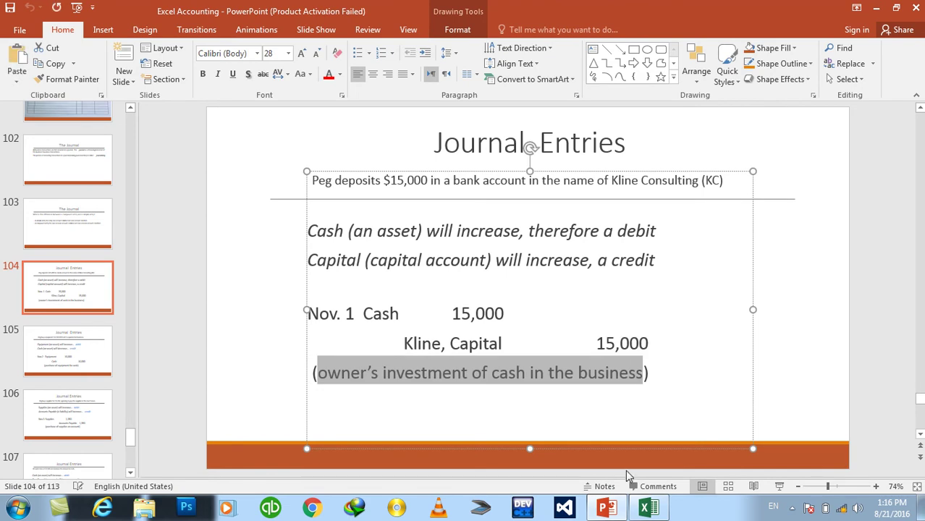
{"action": "left_click", "coordinate": [648, 507]}
{"action": "left_click", "coordinate": [193, 225]}
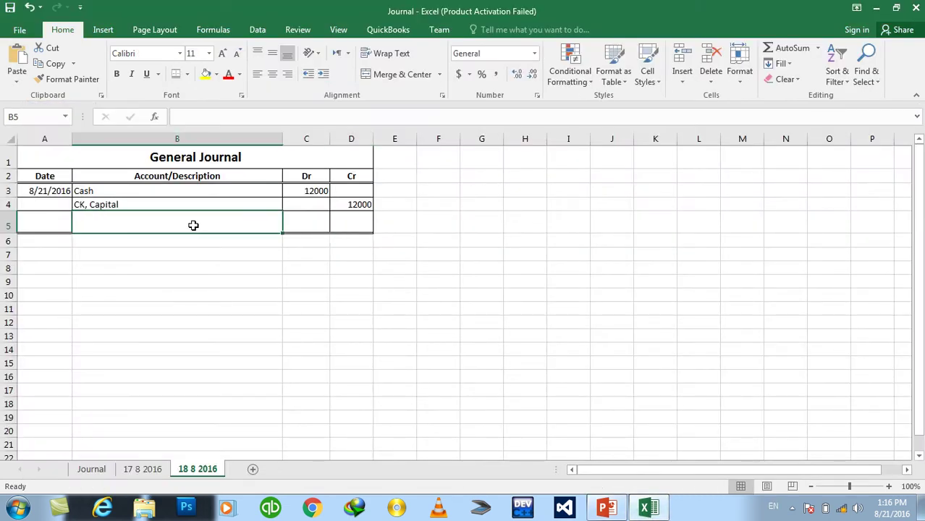
Paste the explanation into B5 and give it B3's normal formatting with Format Painter.
{"action": "key", "text": "ctrl+v"}
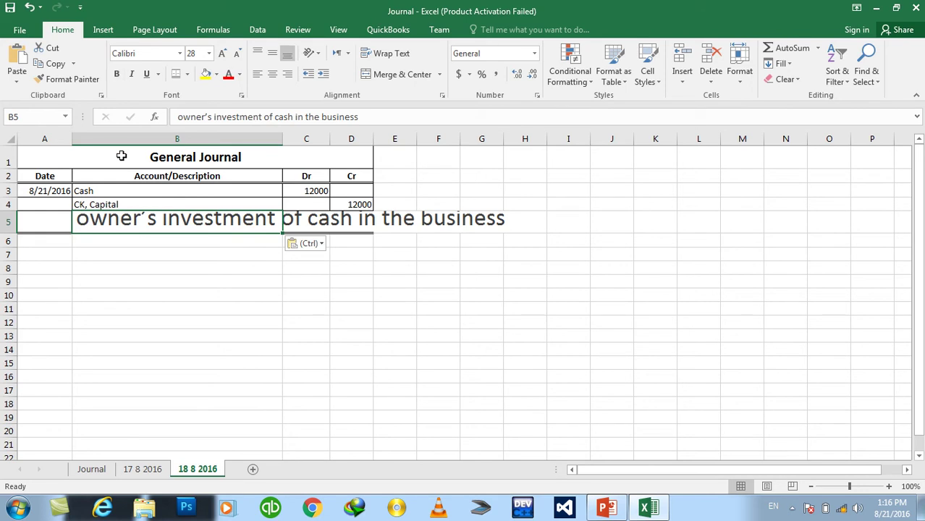
{"action": "left_click", "coordinate": [123, 179]}
{"action": "left_click", "coordinate": [114, 192]}
{"action": "left_click", "coordinate": [67, 79]}
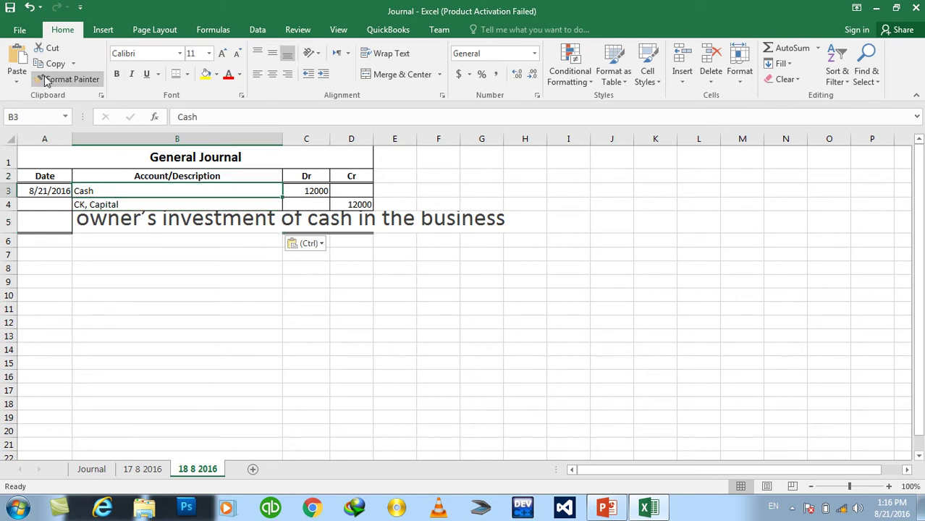
{"action": "left_click", "coordinate": [107, 230]}
{"action": "left_click", "coordinate": [199, 287]}
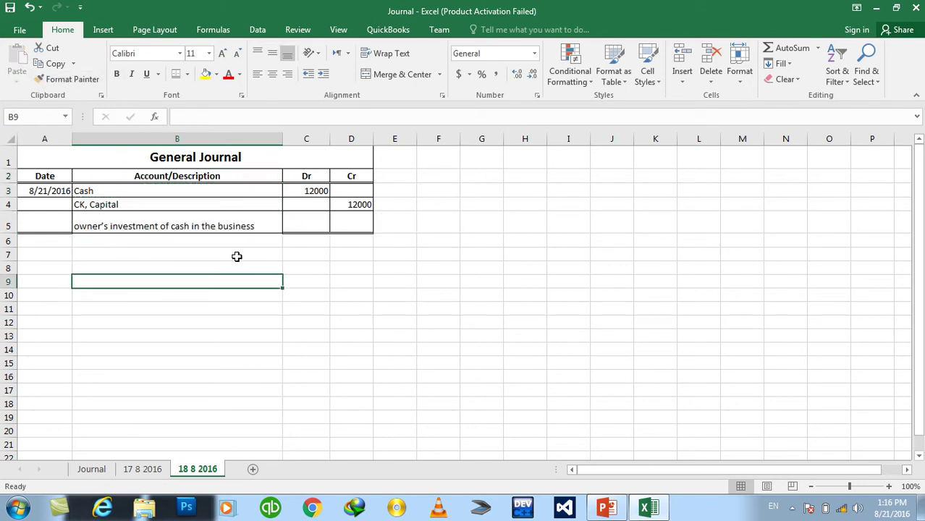
Copy the journal table A2:D5 without its title row.
{"action": "mouse_move", "coordinate": [339, 219]}
{"action": "left_mouse_down"}
{"action": "mouse_move", "coordinate": [166, 197]}
{"action": "mouse_move", "coordinate": [41, 162]}
{"action": "left_mouse_up"}
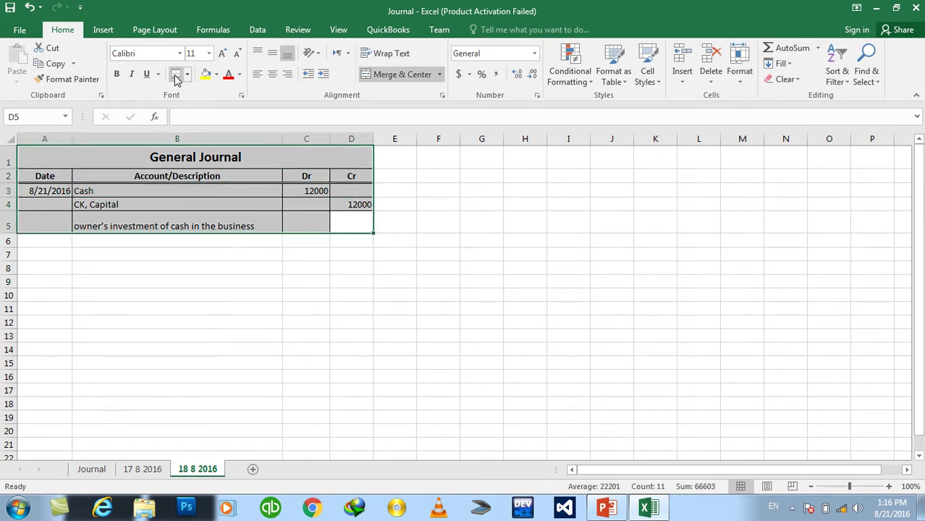
{"action": "left_click", "coordinate": [160, 294]}
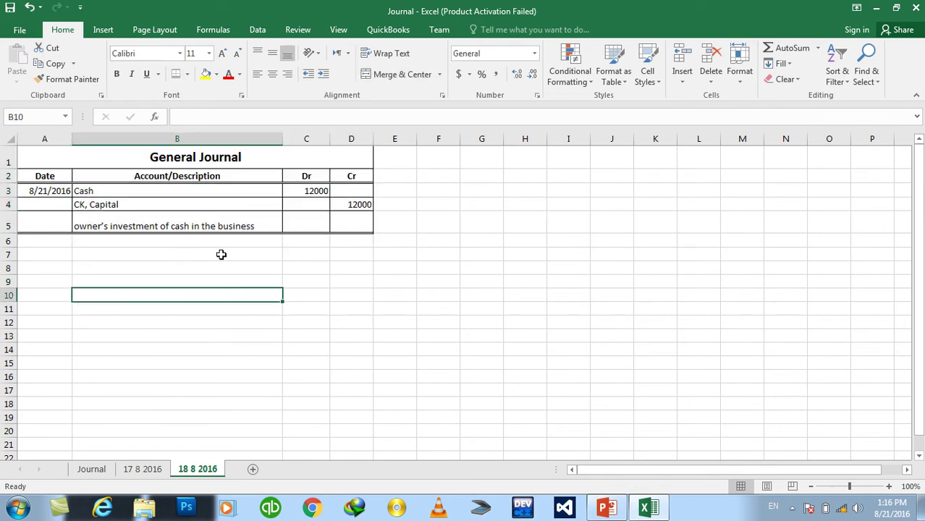
{"action": "left_click_drag", "start_coordinate": [359, 226], "coordinate": [96, 157]}
{"action": "key", "text": "ctrl+c"}
{"action": "left_click", "coordinate": [46, 177]}
{"action": "key", "text": "Escape"}
{"action": "left_click_drag", "start_coordinate": [89, 179], "coordinate": [334, 223]}
{"action": "key", "text": "ctrl+c"}
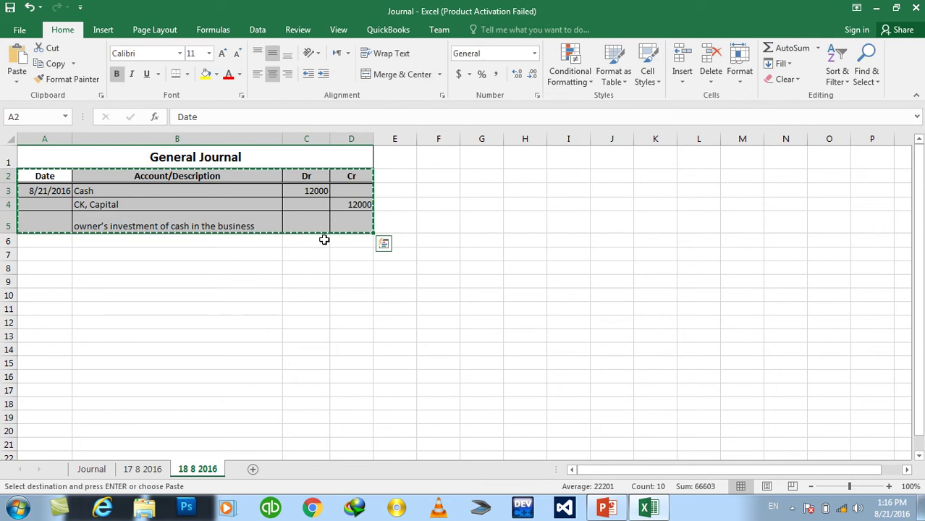
Paste the table at A8 and A14, and delete the stray copy pasted at F2.
{"action": "left_click", "coordinate": [54, 267]}
{"action": "key", "text": "ctrl+v"}
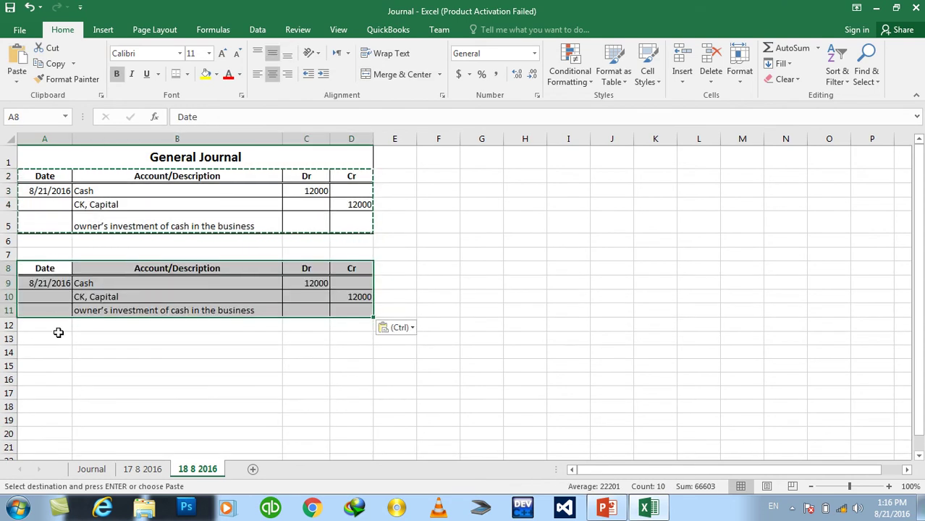
{"action": "left_click", "coordinate": [52, 351]}
{"action": "key", "text": "ctrl+v"}
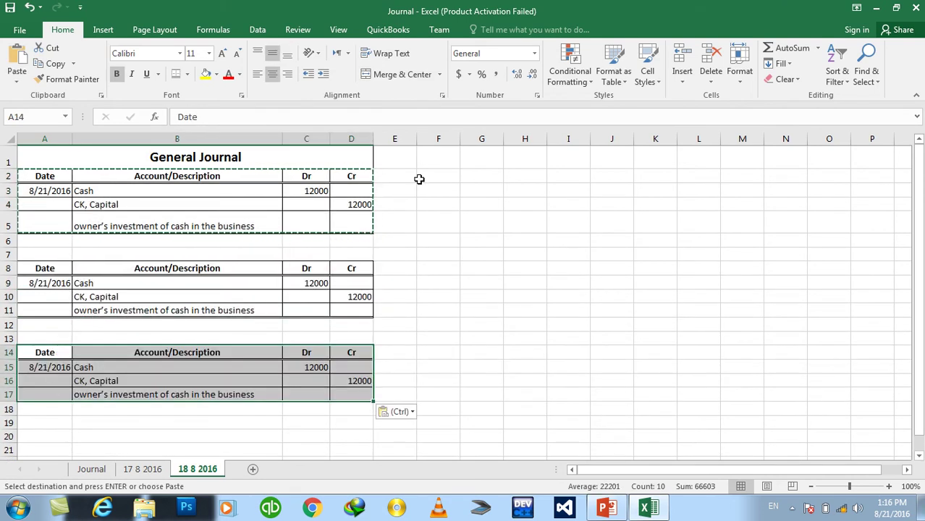
{"action": "left_click", "coordinate": [447, 174]}
{"action": "key", "text": "ctrl+v"}
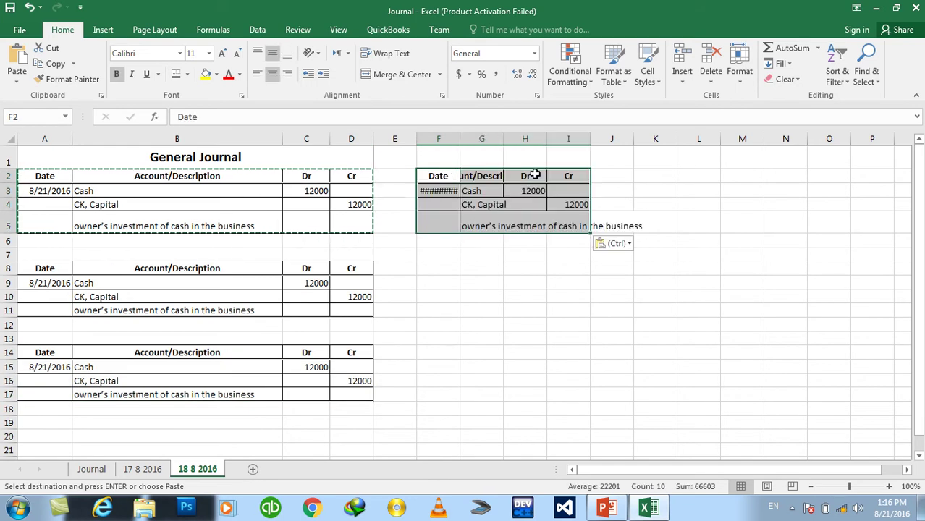
{"action": "key", "text": "Delete"}
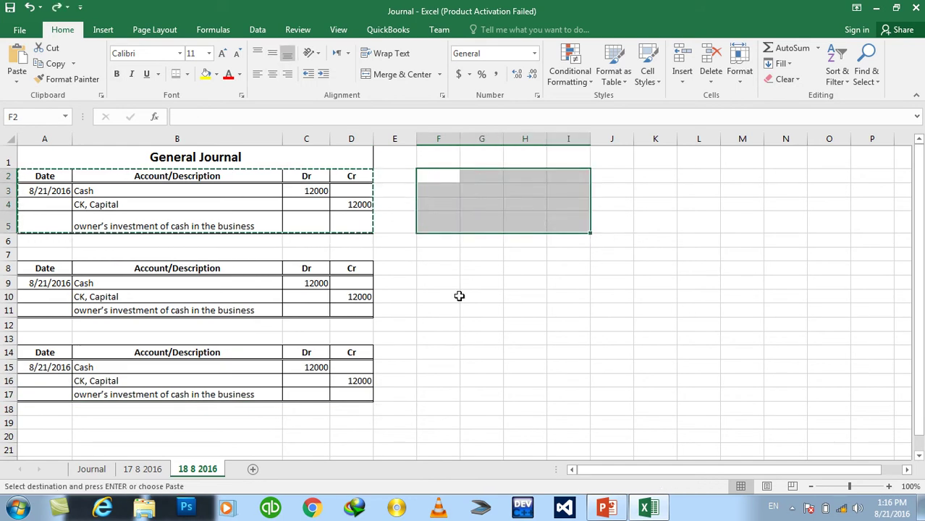
{"action": "left_click", "coordinate": [438, 309]}
{"action": "key", "text": "Escape"}
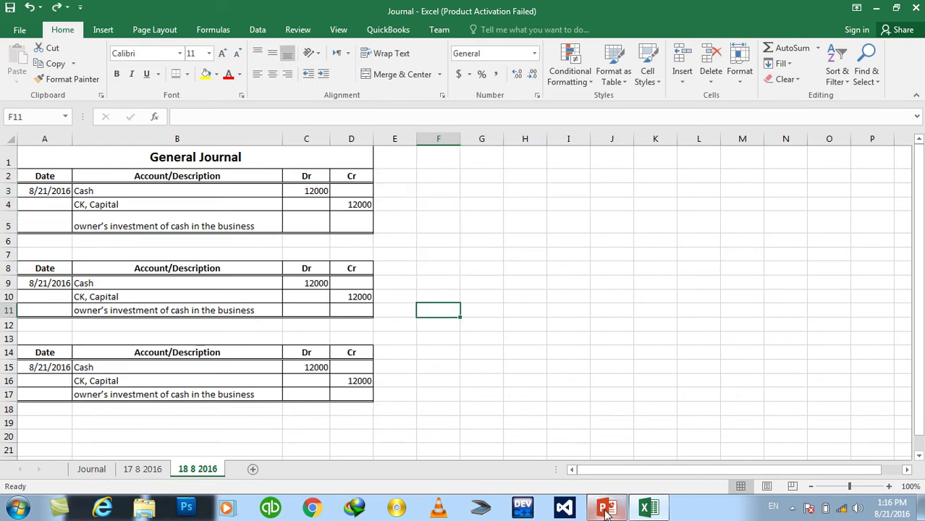
{"action": "left_click", "coordinate": [606, 508]}
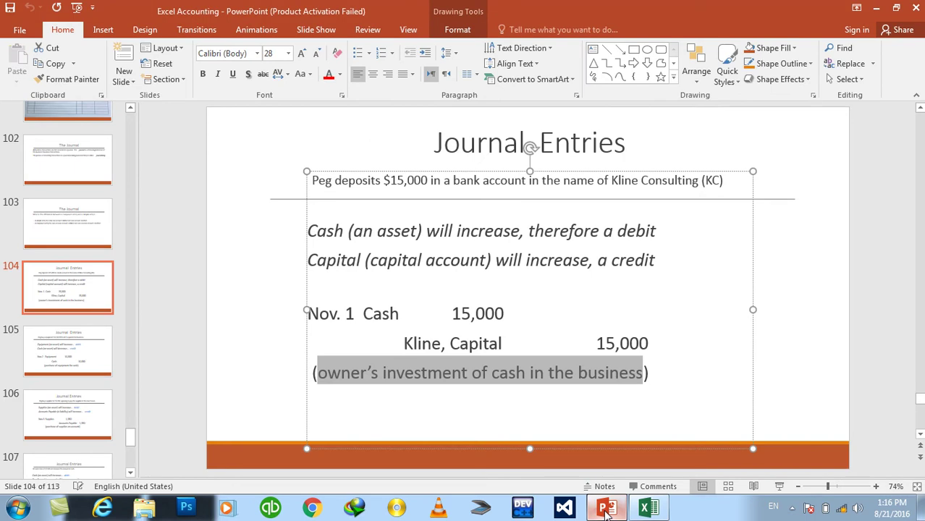
Review slide 105's Nov. 2 $10,000 equipment-for-cash entry, then return to Excel.
{"action": "left_click", "coordinate": [62, 366]}
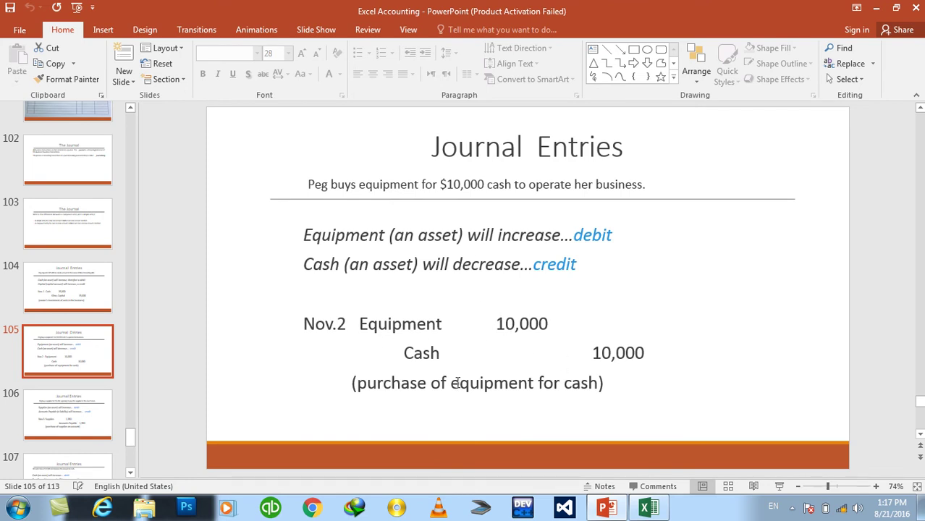
{"action": "left_click", "coordinate": [648, 508]}
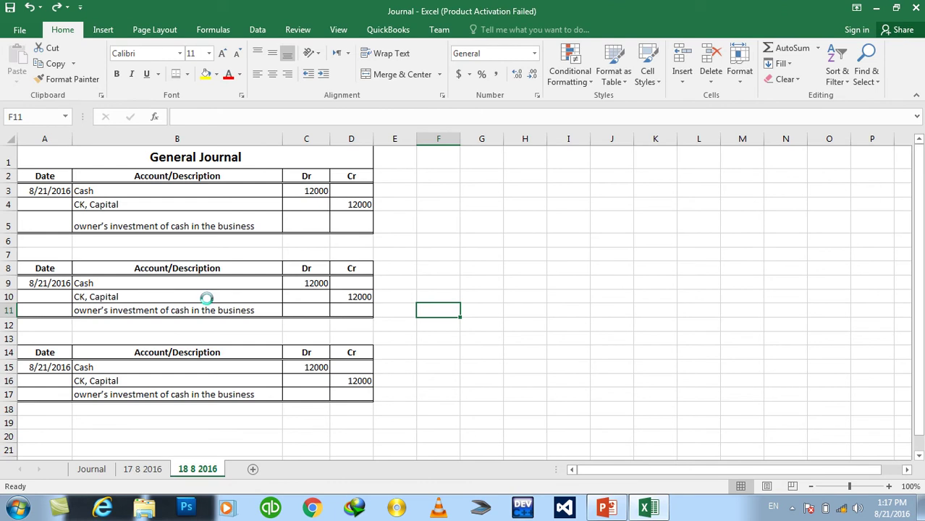
Date the second entry Nov-2 in A9 with Equipment as the debited account.
{"action": "left_click", "coordinate": [423, 320]}
{"action": "left_click", "coordinate": [654, 516]}
{"action": "left_click", "coordinate": [647, 508]}
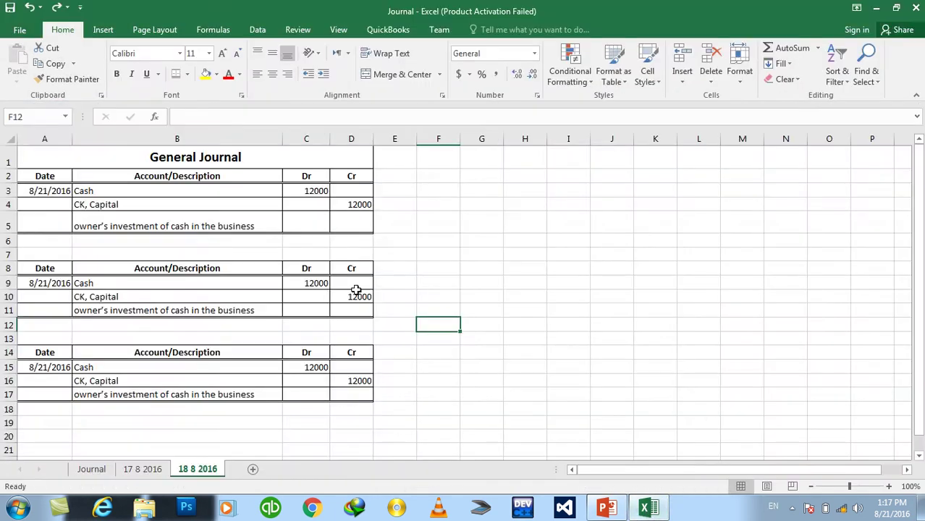
{"action": "left_click", "coordinate": [58, 283]}
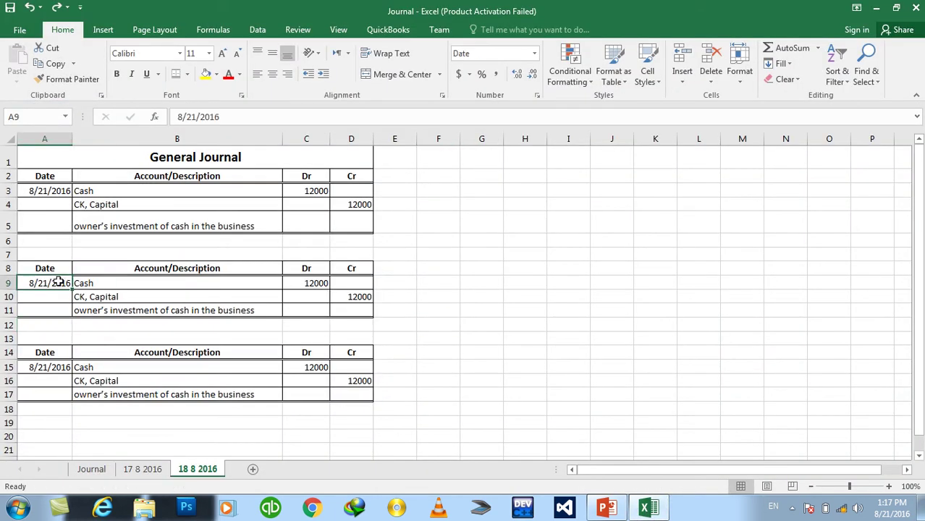
{"action": "type", "text": "Nov-2"}
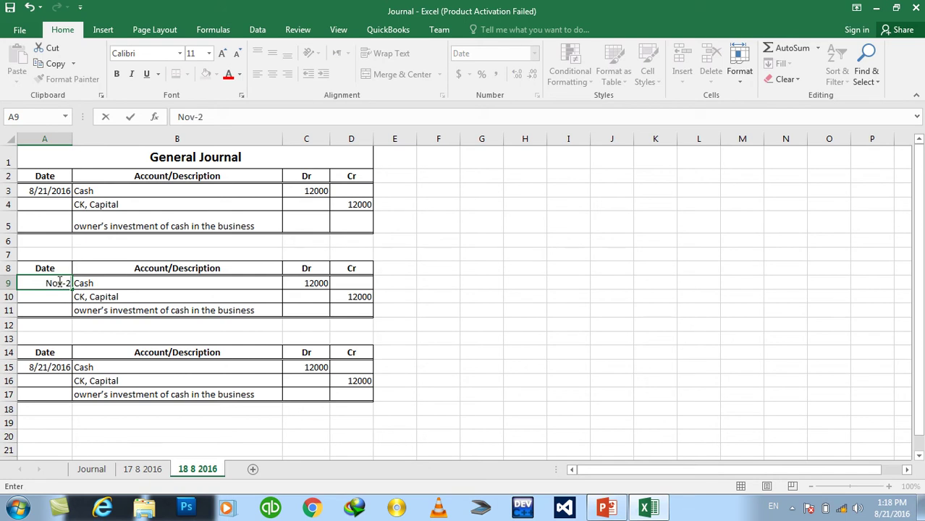
{"action": "key", "text": "Tab"}
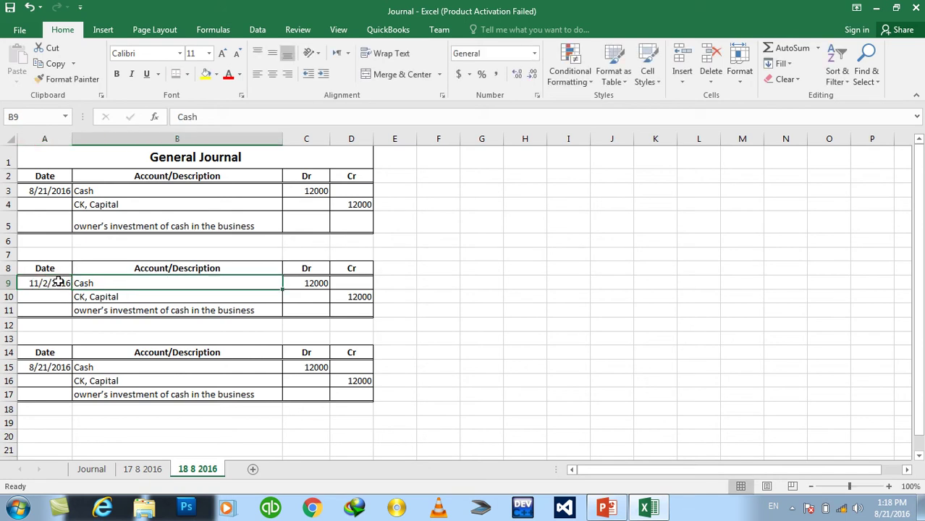
{"action": "type", "text": "Equipment"}
{"action": "key", "text": "Tab"}
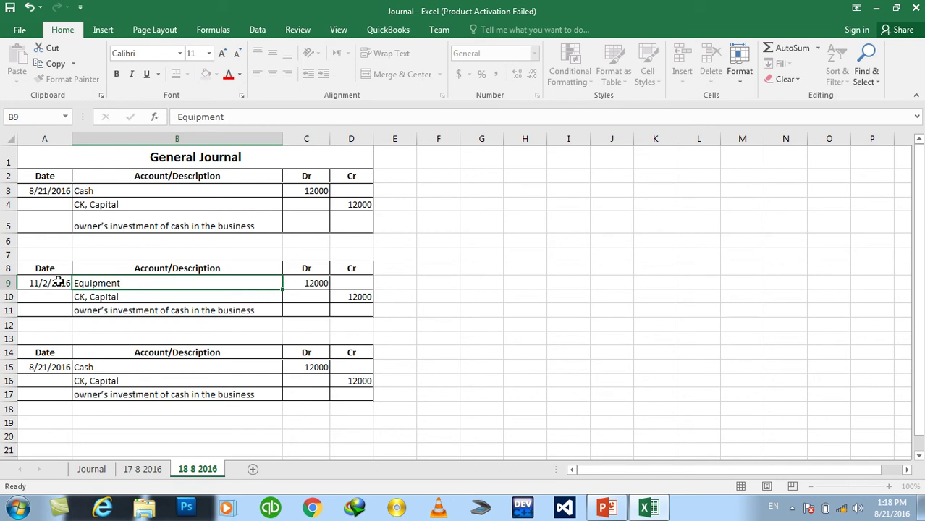
Enter the 10000 Equipment debit and credit Cash 10000.
{"action": "left_click", "coordinate": [619, 511]}
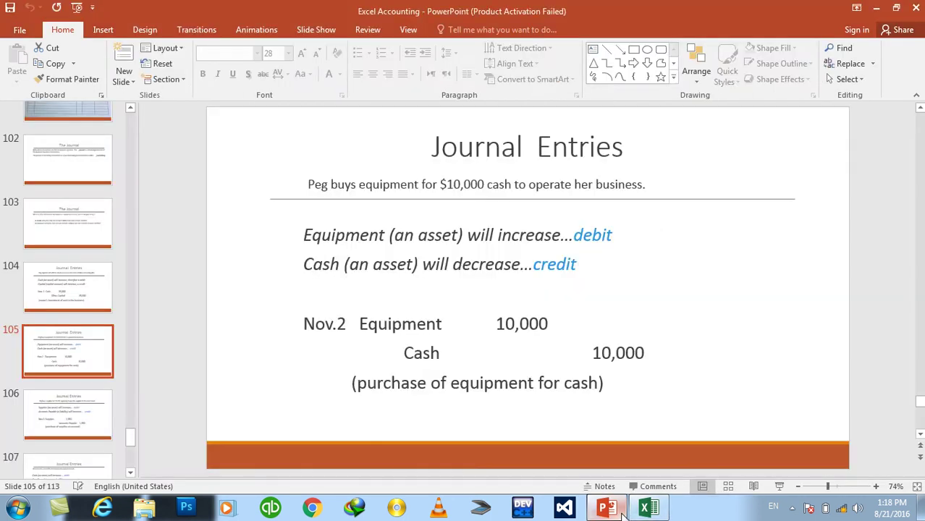
{"action": "left_click", "coordinate": [648, 509]}
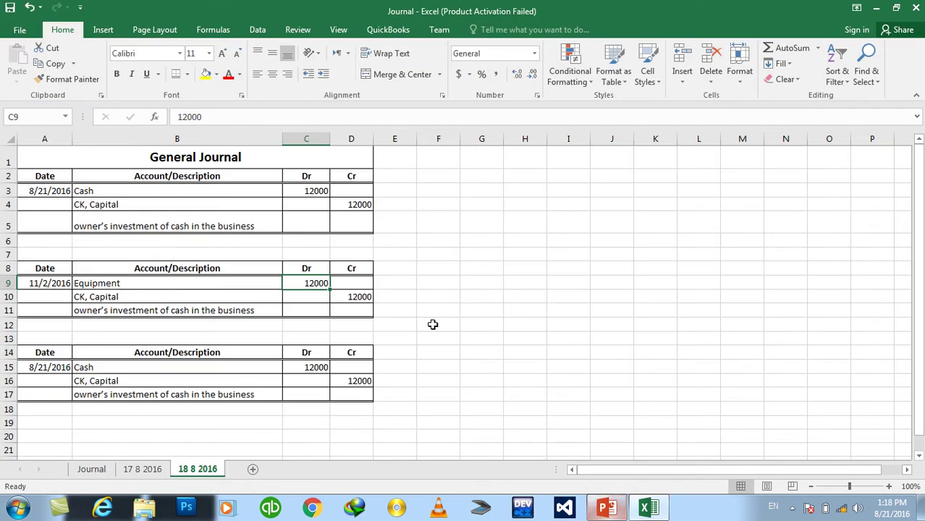
{"action": "type", "text": "10000"}
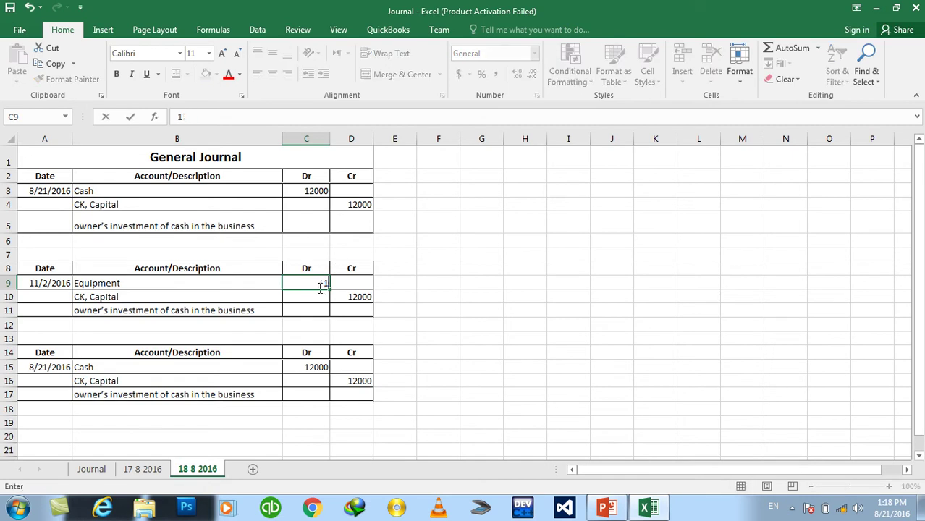
{"action": "key", "text": "Return"}
{"action": "key", "text": "Left"}
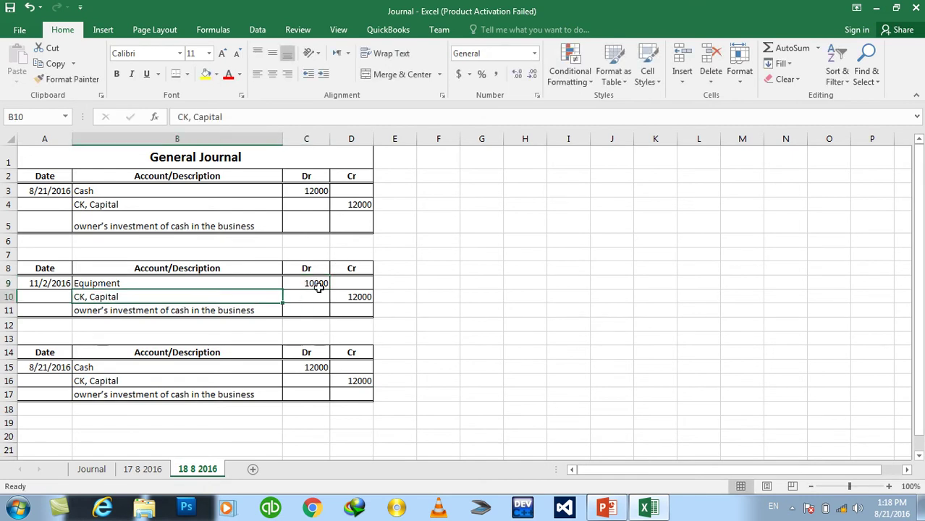
{"action": "type", "text": "Cash"}
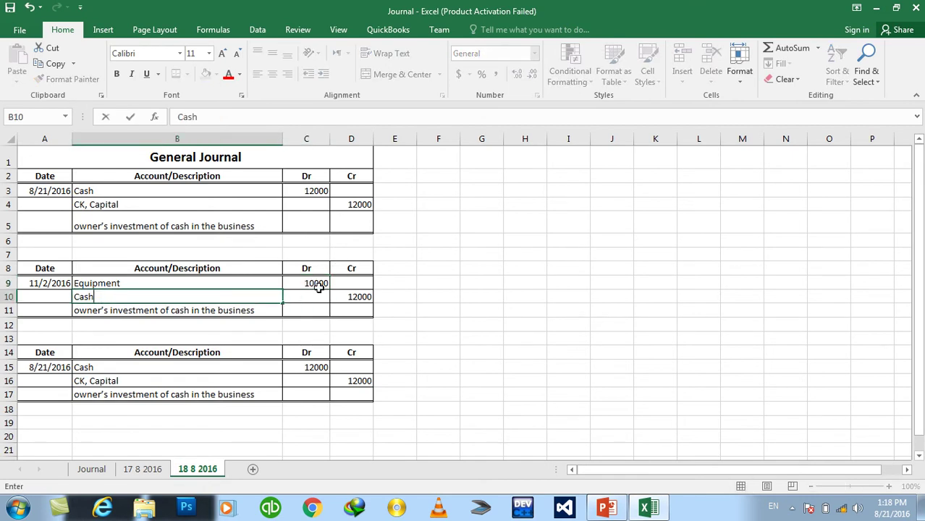
{"action": "key", "text": "Tab"}
{"action": "key", "text": "Tab"}
{"action": "type", "text": "1000"}
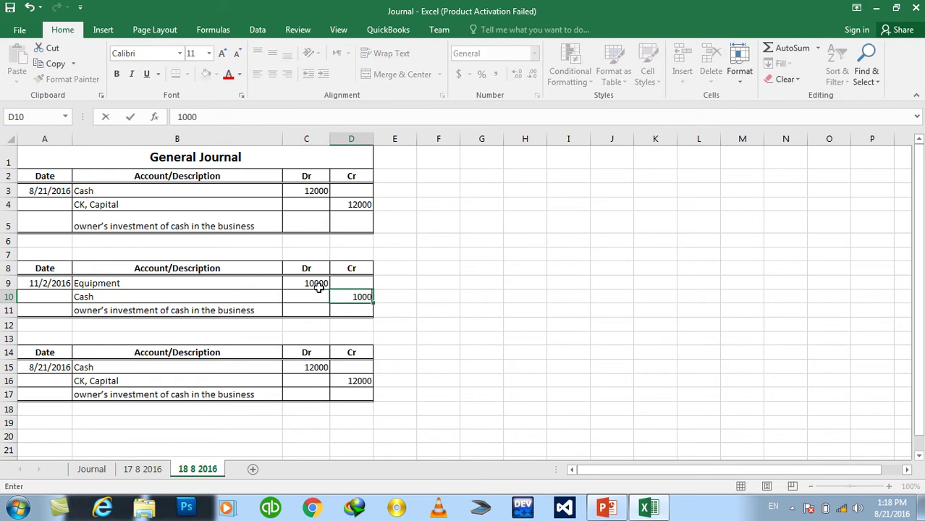
{"action": "type", "text": "0"}
{"action": "key", "text": "Return"}
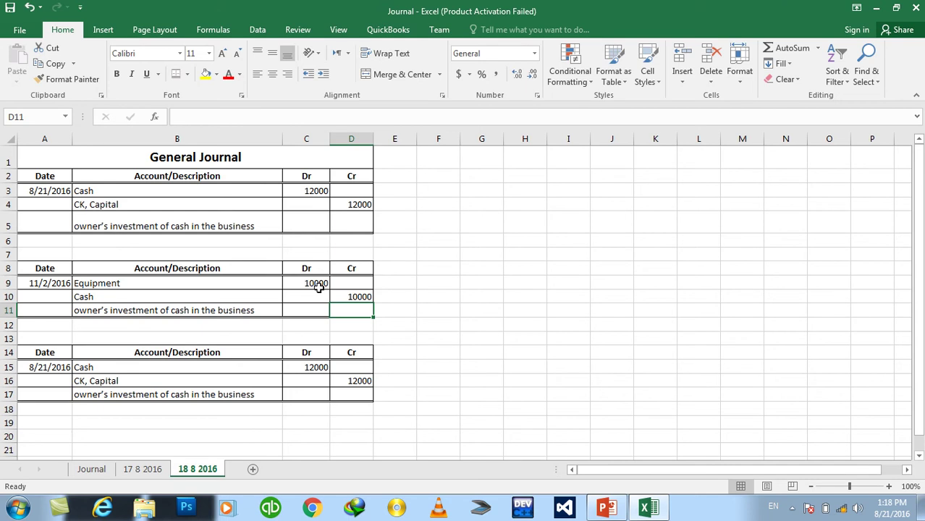
Write 'Cash 10000 Invested for buying Equipment' in B11, correcting the typos.
{"action": "left_click", "coordinate": [201, 311]}
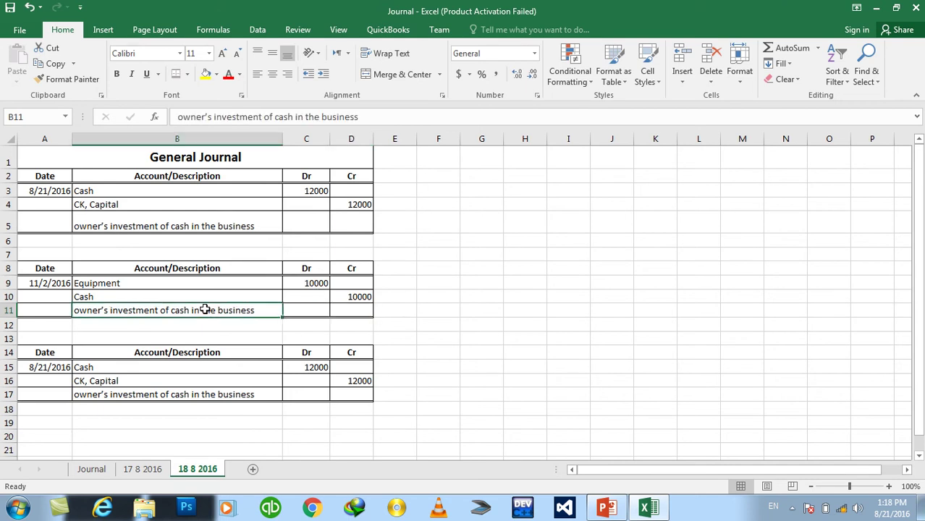
{"action": "type", "text": "Cash "}
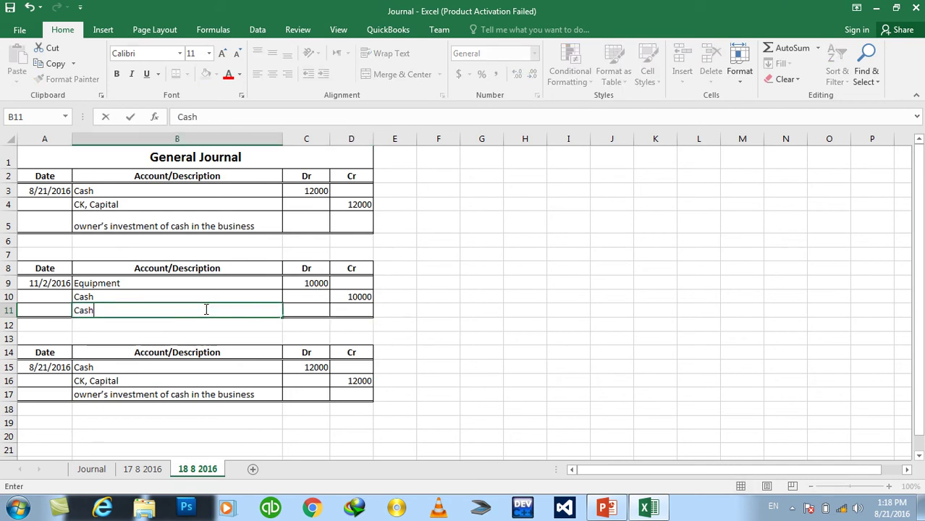
{"action": "type", "text": "10000"}
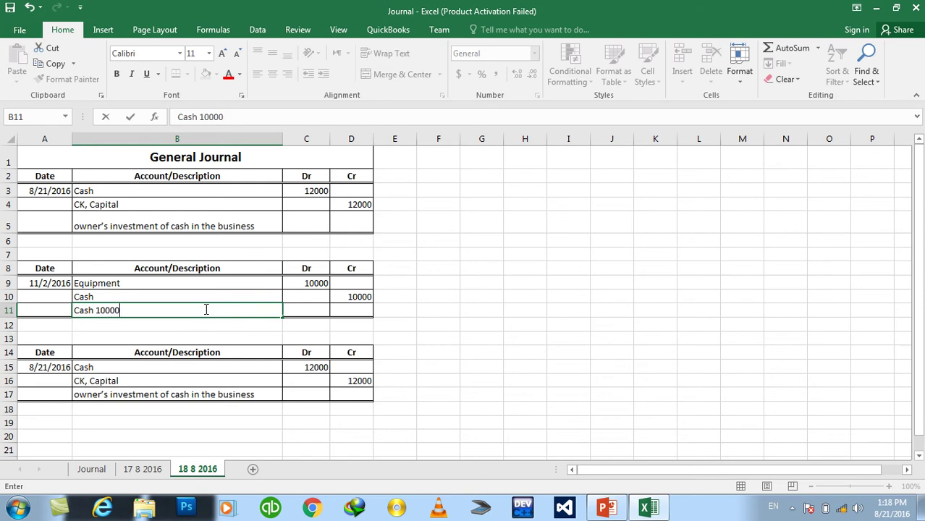
{"action": "type", "text": "Invested"}
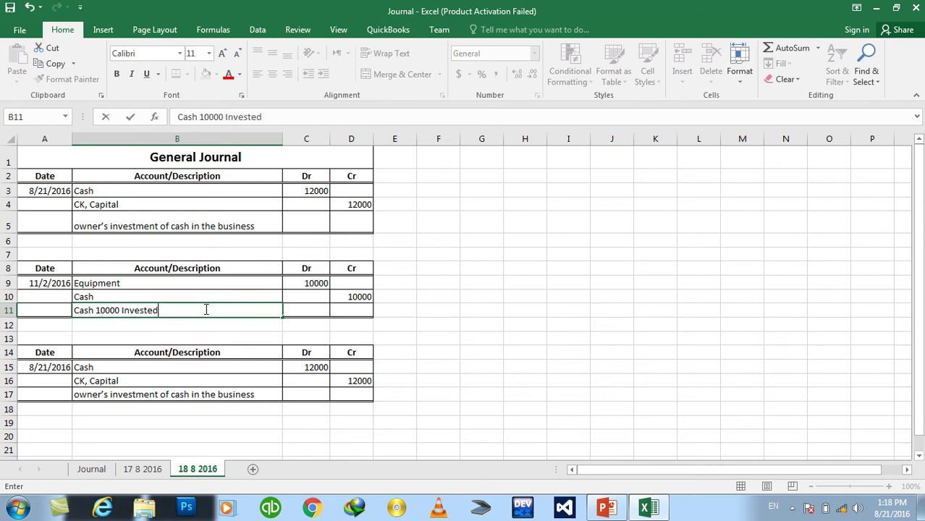
{"action": "type", "text": " for bu"}
{"action": "type", "text": "ying Equipt"}
{"action": "key", "text": "BackSpace"}
{"action": "key", "text": "BackSpace"}
{"action": "key", "text": "BackSpace"}
{"action": "type", "text": "p"}
{"action": "key", "text": "BackSpace"}
{"action": "type", "text": "i[["}
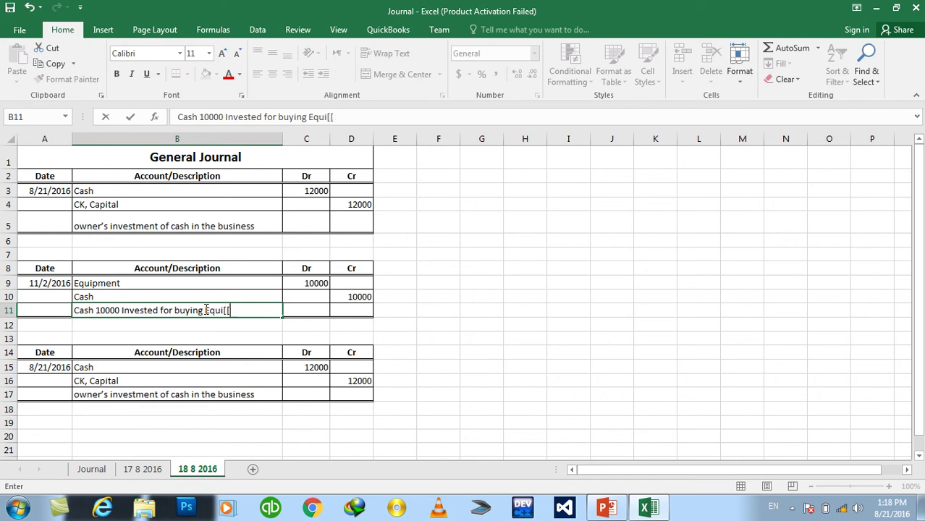
{"action": "key", "text": "BackSpace"}
{"action": "type", "text": "pment"}
{"action": "key", "text": "Return"}
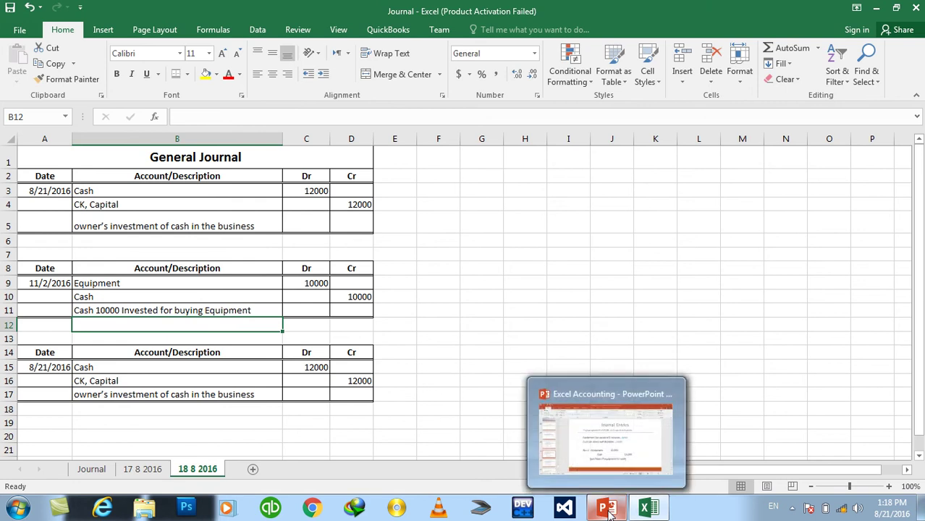
Display slide 106 with the Nov. 3 $1,350 supplies-on-account entry.
{"action": "left_click", "coordinate": [521, 396]}
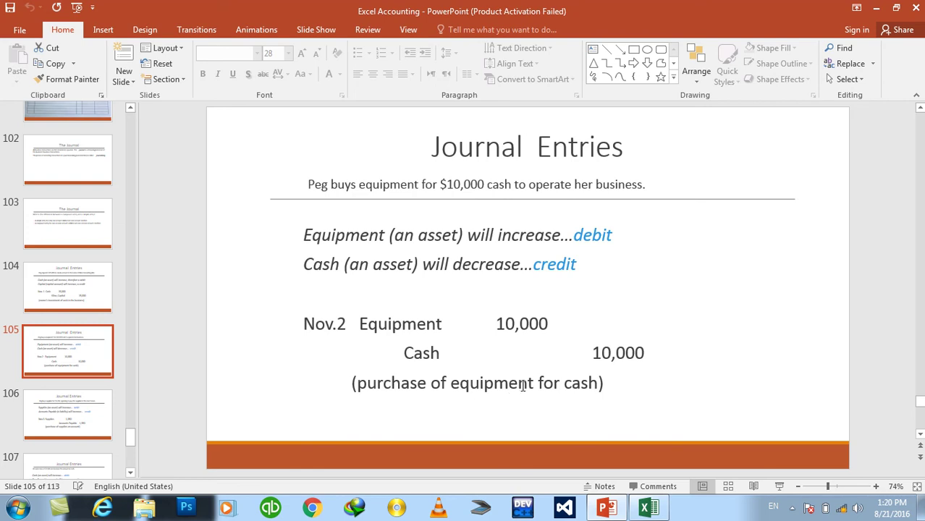
{"action": "left_click", "coordinate": [90, 421]}
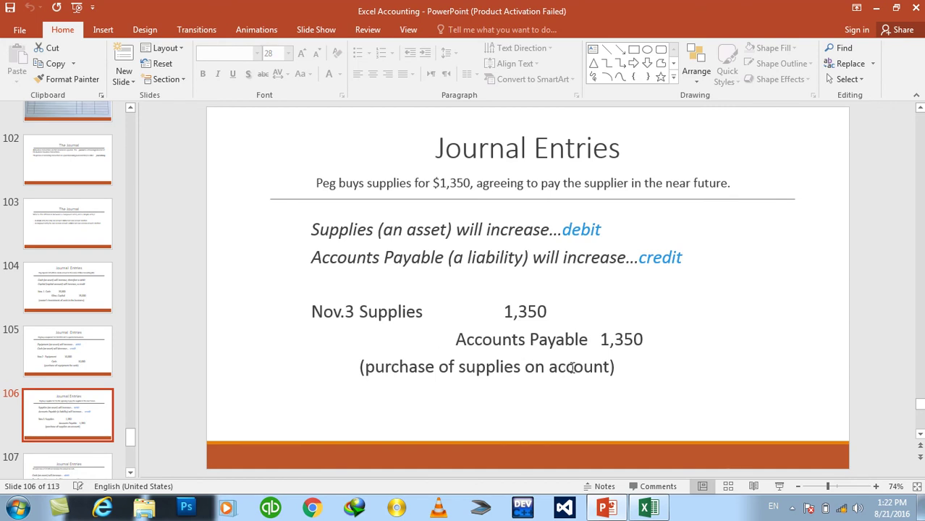
Copy the slide's 'purchase of supplies on account' description.
{"action": "left_click_drag", "start_coordinate": [365, 367], "coordinate": [593, 366]}
{"action": "key", "text": "ctrl+c"}
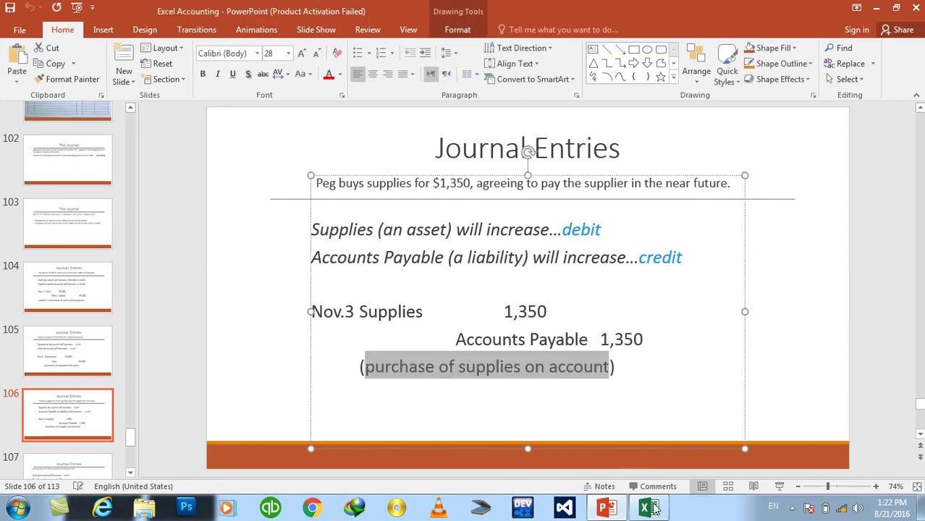
{"action": "left_click", "coordinate": [649, 508]}
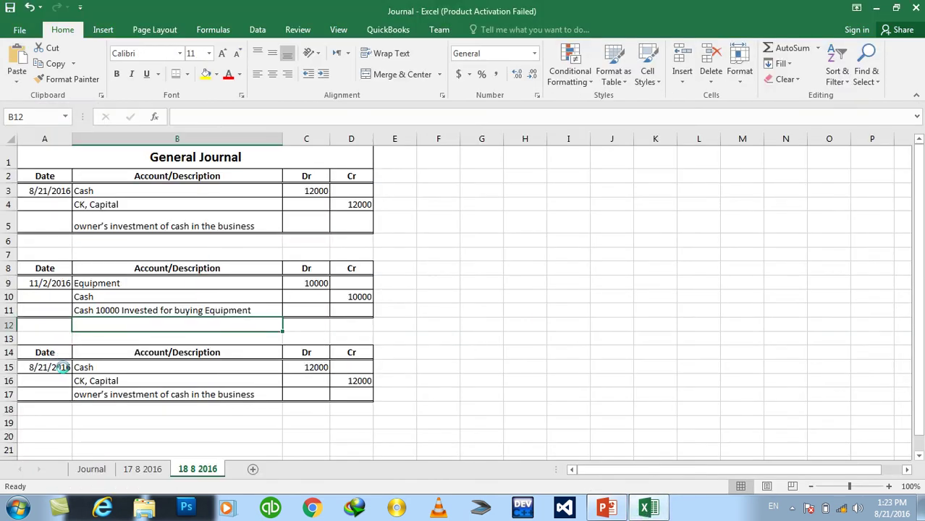
{"action": "left_click", "coordinate": [649, 508]}
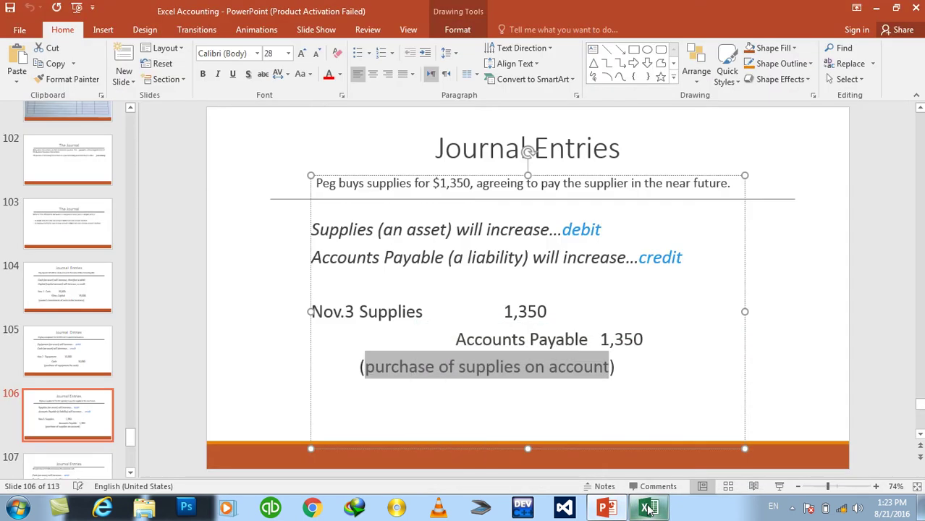
{"action": "left_click", "coordinate": [649, 508]}
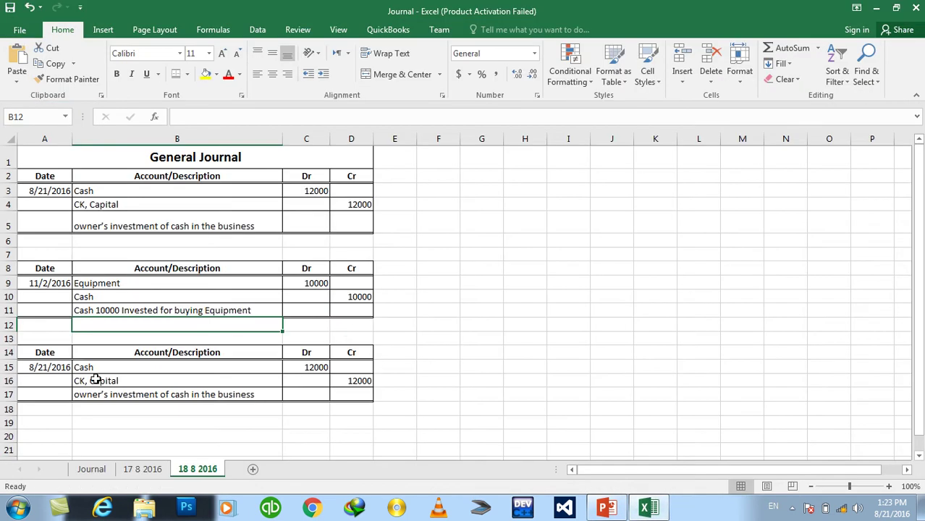
Retype the equipment entry's date in A9 as Nov-2.
{"action": "left_click", "coordinate": [42, 367]}
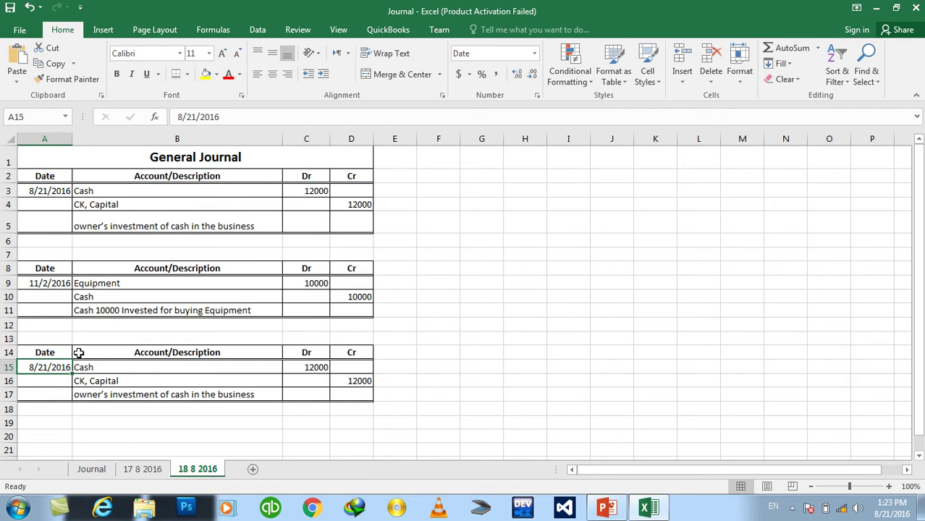
{"action": "left_click", "coordinate": [42, 282]}
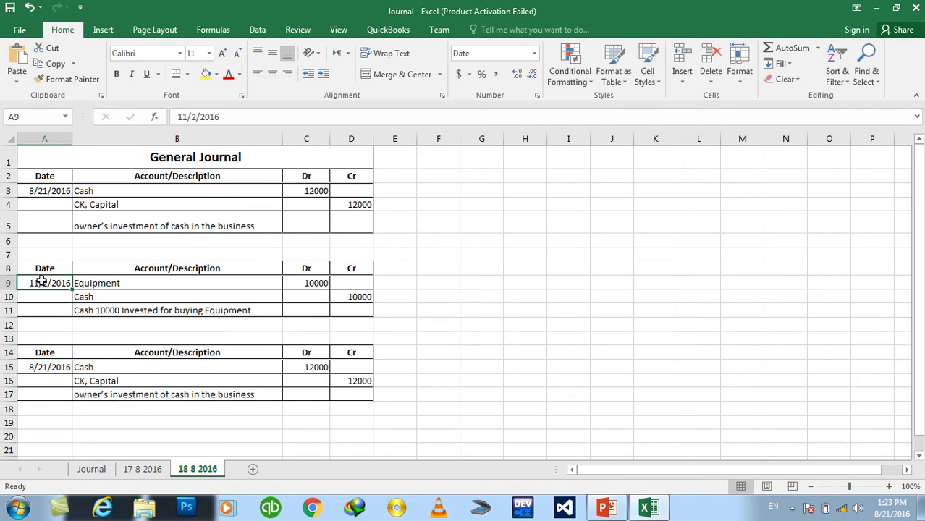
{"action": "key", "text": "BackSpace"}
{"action": "type", "text": "Nov-2"}
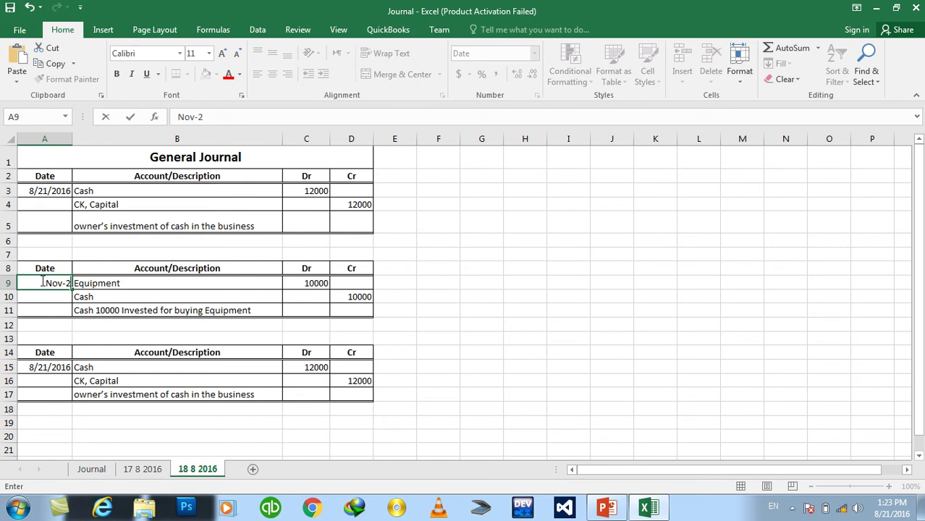
{"action": "key", "text": "Return"}
{"action": "key", "text": "Return"}
{"action": "key", "text": "Return"}
Set A9 to General format and re-enter Nov 2 so it displays 2-Nov.
{"action": "left_click", "coordinate": [42, 281]}
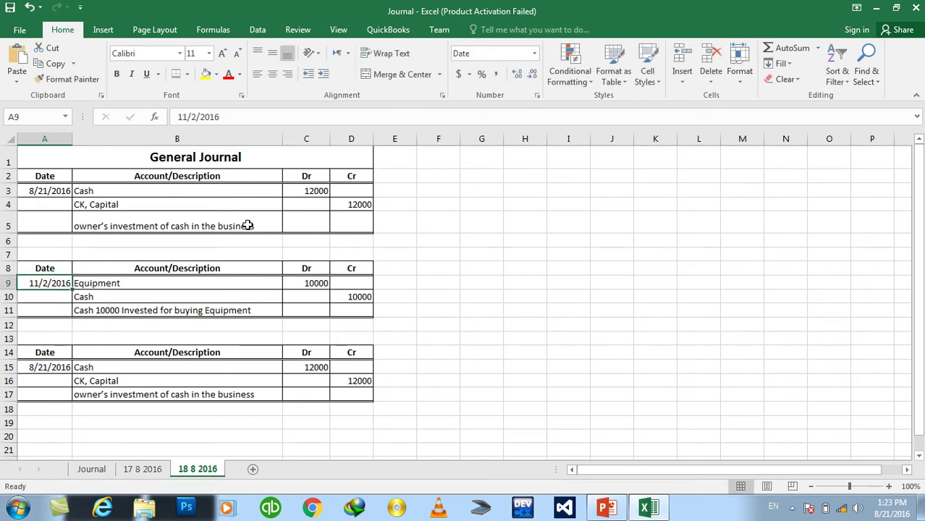
{"action": "left_click", "coordinate": [535, 57]}
{"action": "left_click", "coordinate": [507, 78]}
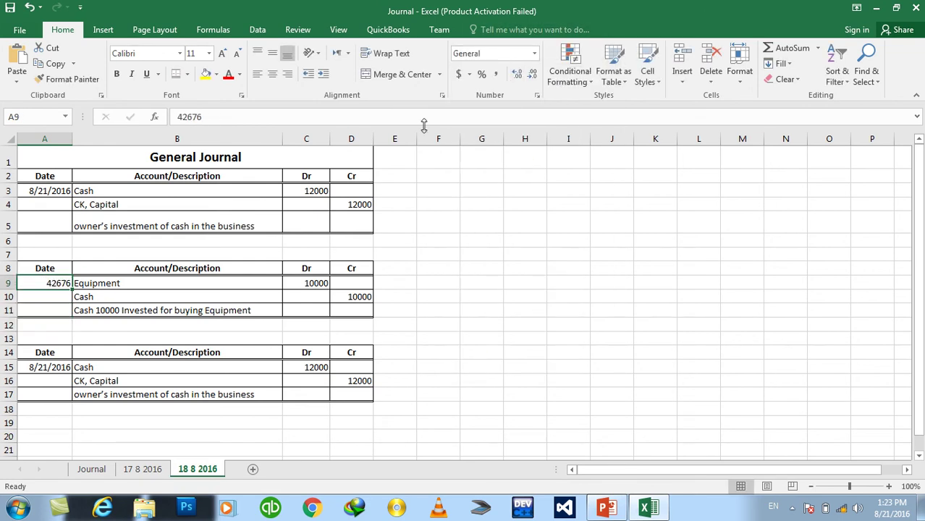
{"action": "left_click", "coordinate": [534, 55]}
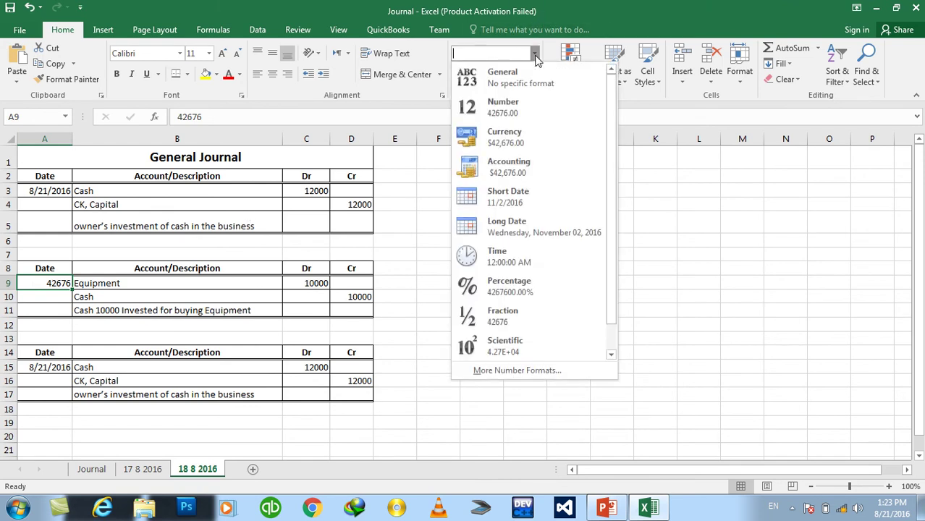
{"action": "left_click", "coordinate": [521, 82]}
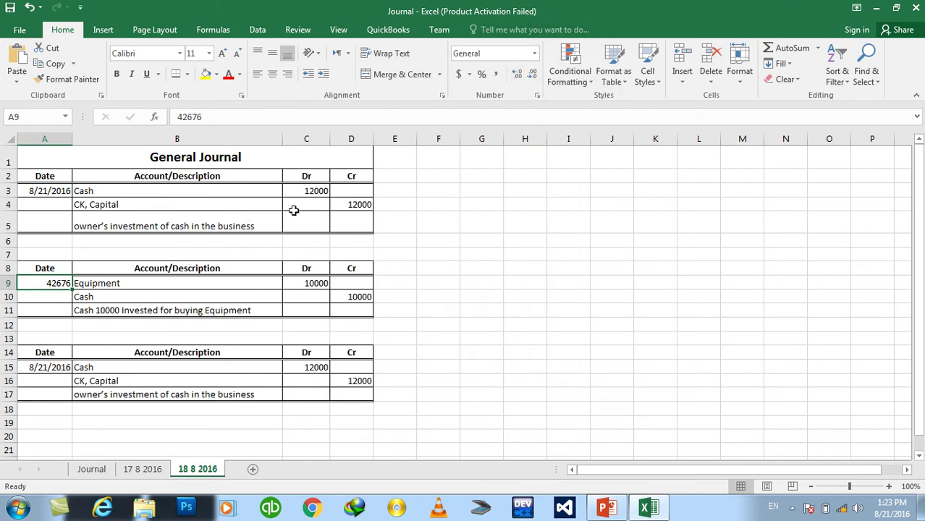
{"action": "key", "text": "Delete"}
{"action": "type", "text": "N"}
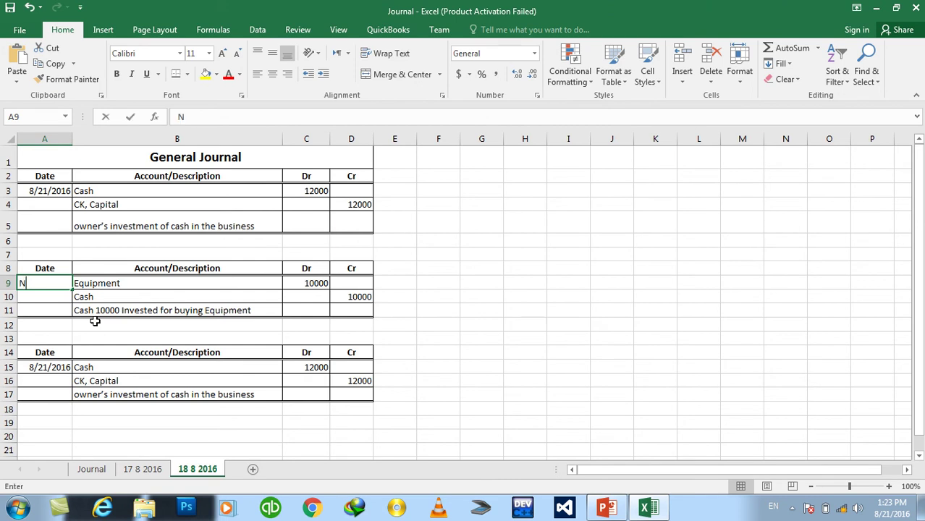
{"action": "type", "text": "ov 2"}
{"action": "key", "text": "Return"}
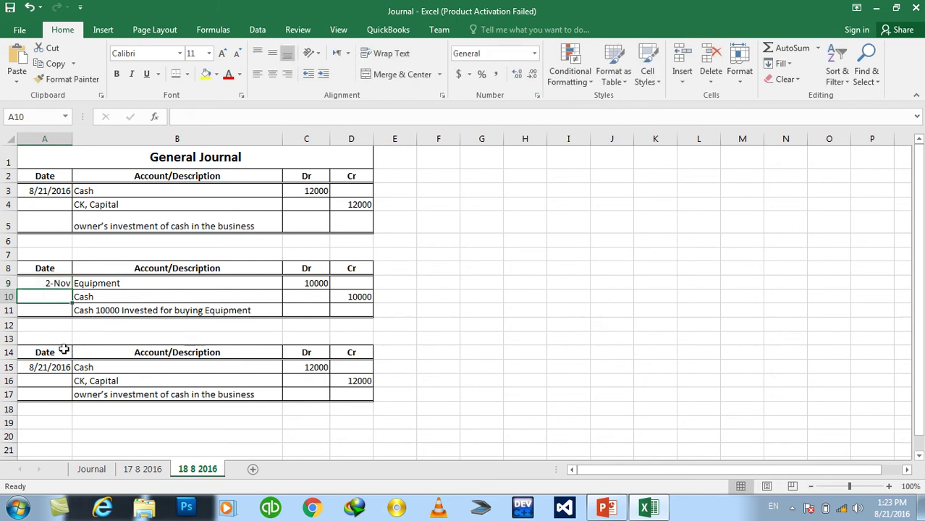
Set A15 to General format and enter the date Nov 3.
{"action": "left_click", "coordinate": [49, 366]}
{"action": "left_click", "coordinate": [534, 53]}
{"action": "left_click", "coordinate": [526, 76]}
{"action": "key", "text": "Delete"}
{"action": "type", "text": "Nov 3"}
{"action": "key", "text": "Return"}
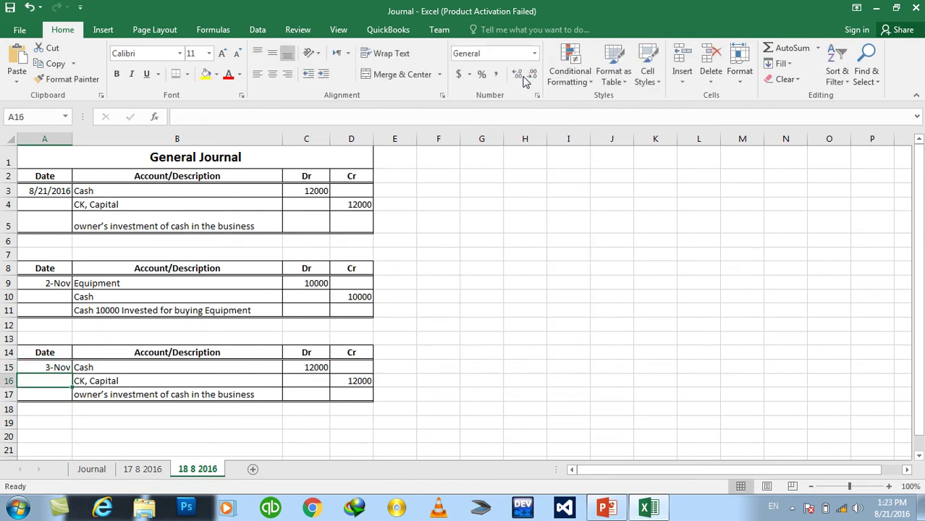
Replace the debit line with Supplies debited 1350.
{"action": "key", "text": "Right"}
{"action": "key", "text": "Up"}
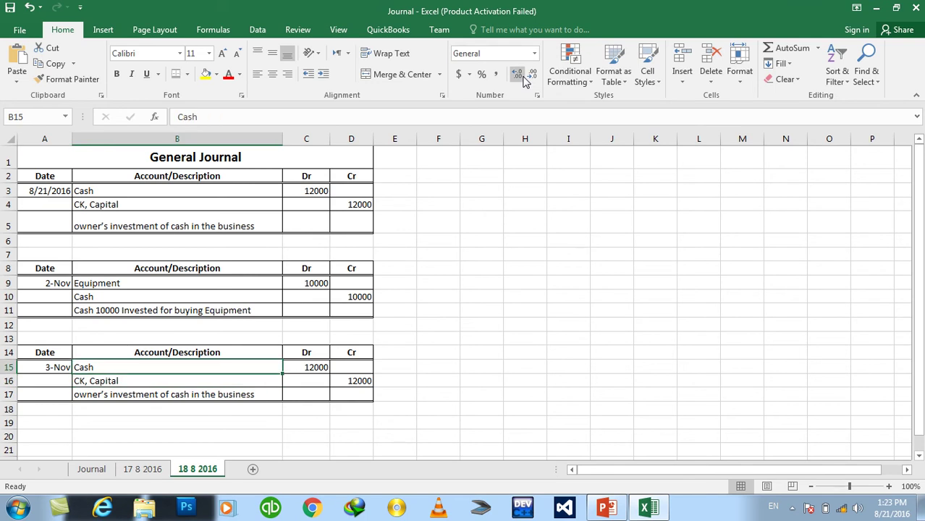
{"action": "type", "text": "Supplice"}
{"action": "key", "text": "BackSpace"}
{"action": "key", "text": "BackSpace"}
{"action": "type", "text": "es"}
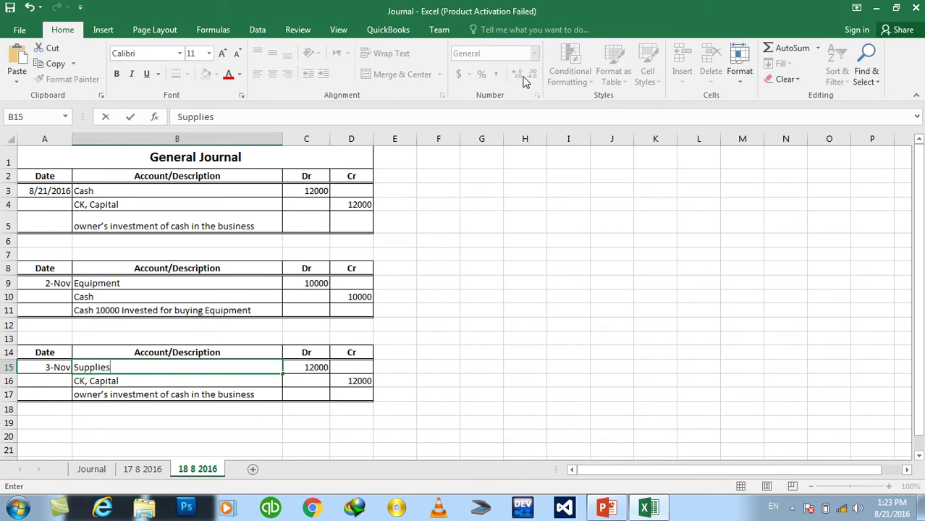
{"action": "key", "text": "Right"}
{"action": "key", "text": "Left"}
{"action": "type", "text": "1350"}
{"action": "key", "text": "Return"}
Credit Acount Payable 1350 and paste the supplies description into B17.
{"action": "type", "text": "Acount Payable"}
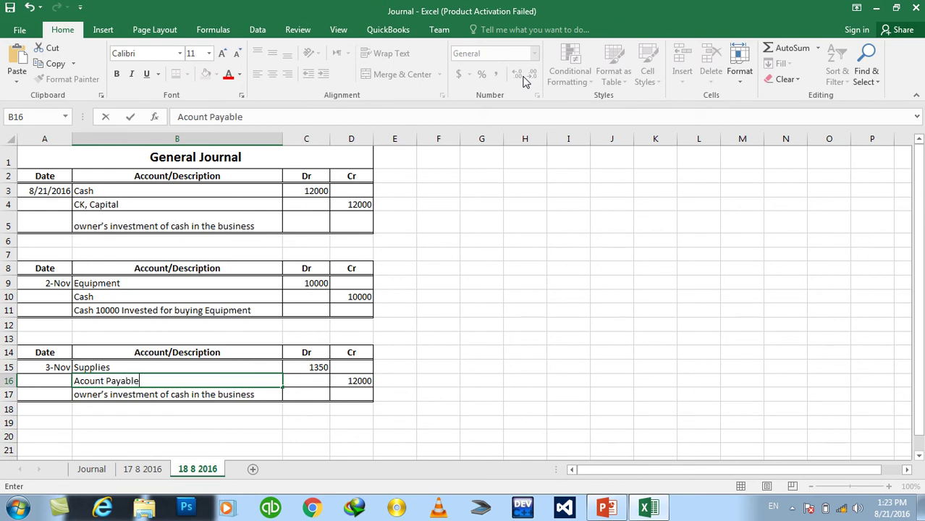
{"action": "key", "text": "Tab"}
{"action": "key", "text": "Tab"}
{"action": "type", "text": "1350"}
{"action": "key", "text": "Down"}
{"action": "key", "text": "Left"}
{"action": "key", "text": "Left"}
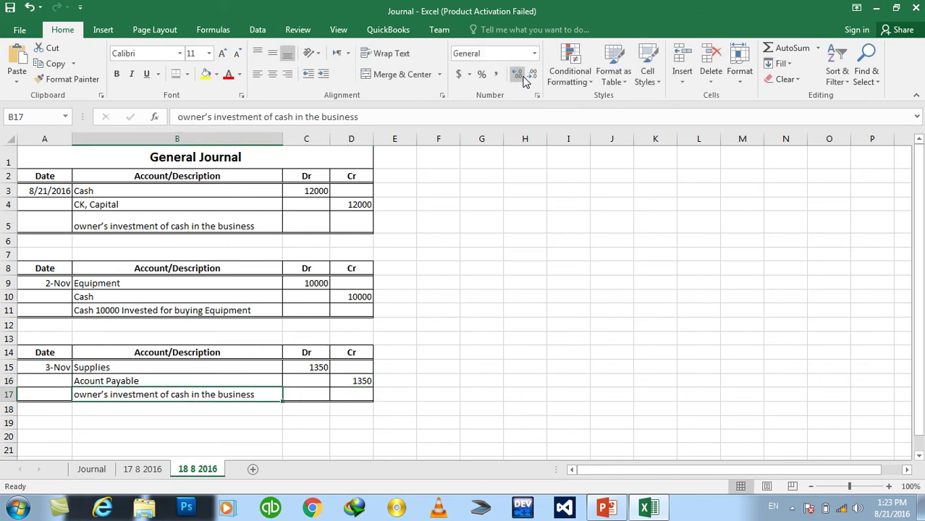
{"action": "key", "text": "ctrl+v"}
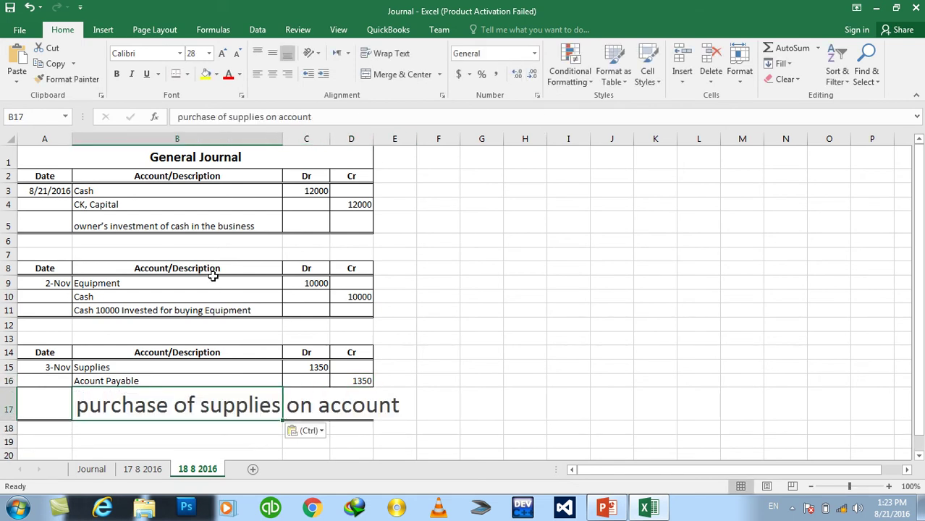
Copy B5's normal formatting onto the B17 description with Format Painter.
{"action": "left_click", "coordinate": [187, 226]}
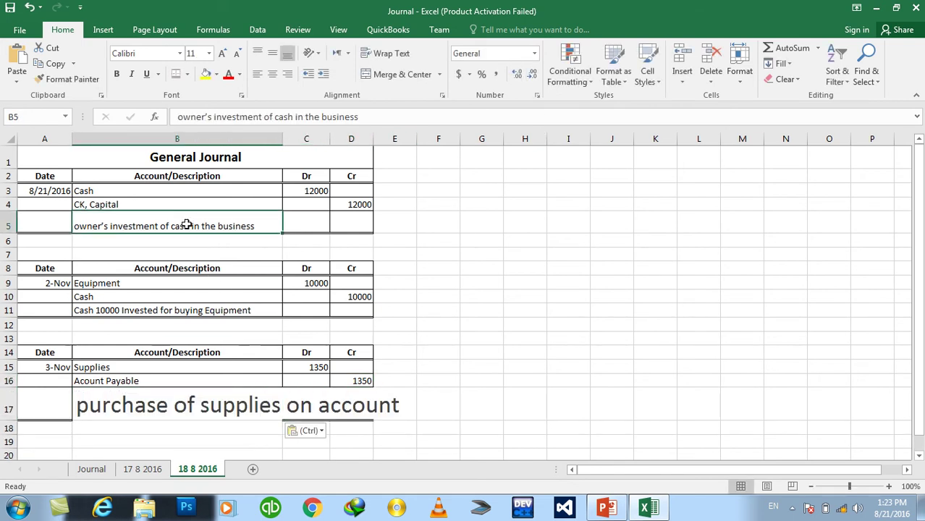
{"action": "left_click", "coordinate": [68, 79]}
{"action": "left_click", "coordinate": [158, 403]}
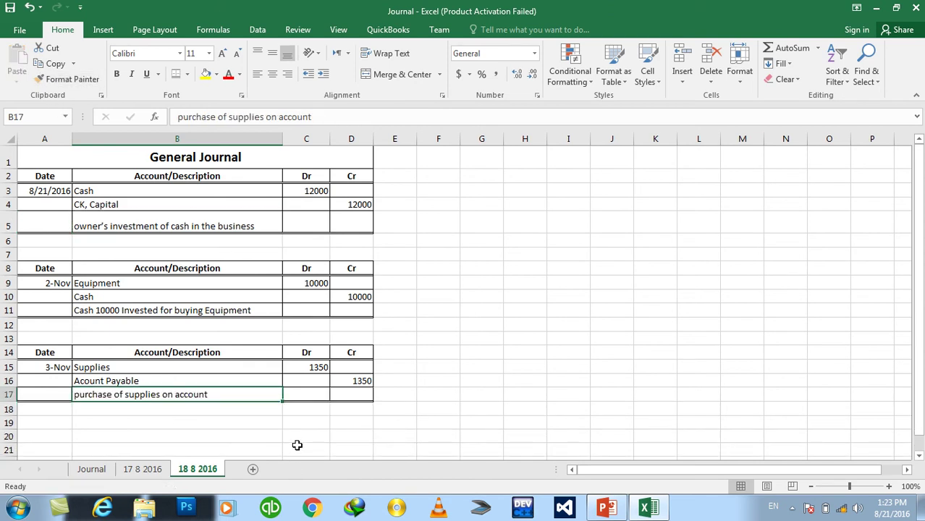
{"action": "left_click", "coordinate": [299, 444]}
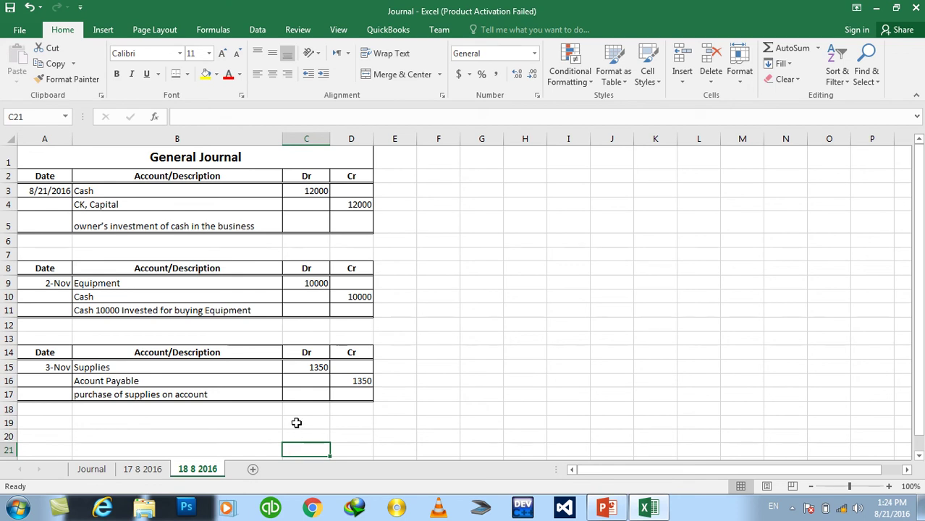
Make rows 17, 13 and 11 taller.
{"action": "left_click_drag", "start_coordinate": [11, 402], "coordinate": [11, 408]}
{"action": "left_click_drag", "start_coordinate": [13, 360], "coordinate": [13, 360]}
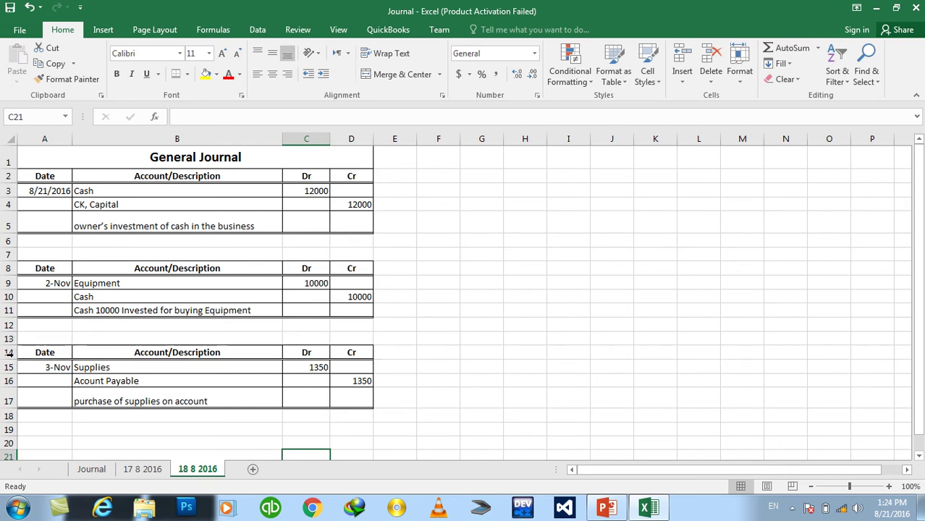
{"action": "left_click_drag", "start_coordinate": [10, 318], "coordinate": [9, 324]}
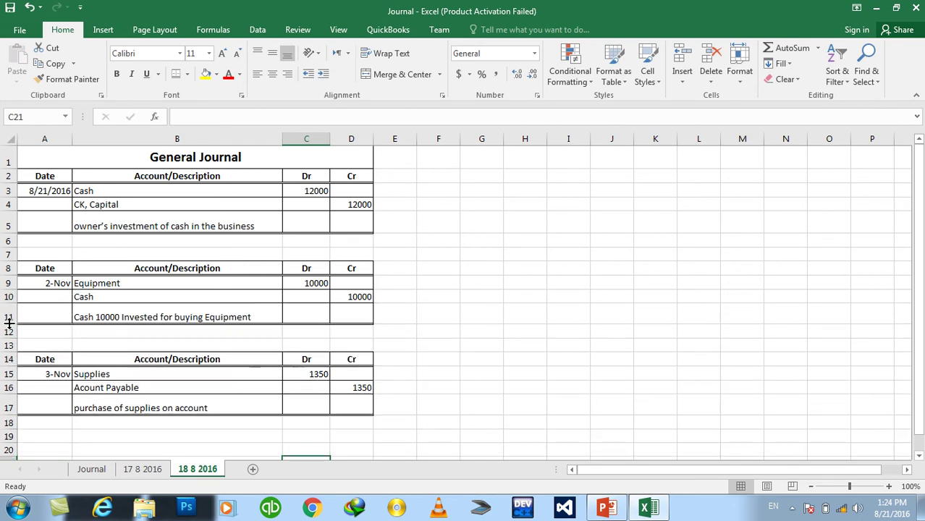
{"action": "left_click", "coordinate": [131, 331]}
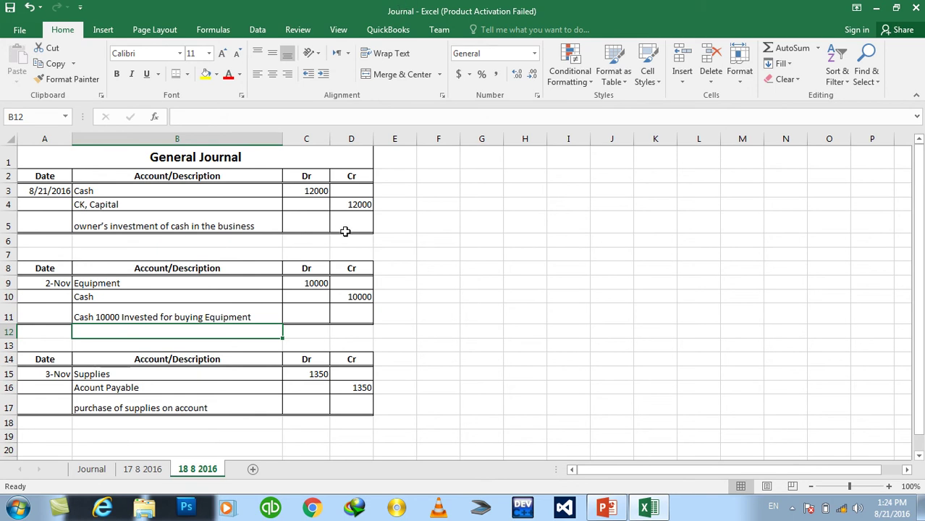
Select and copy the Nov 3 journal table A14:D17.
{"action": "left_click_drag", "start_coordinate": [345, 231], "coordinate": [43, 191]}
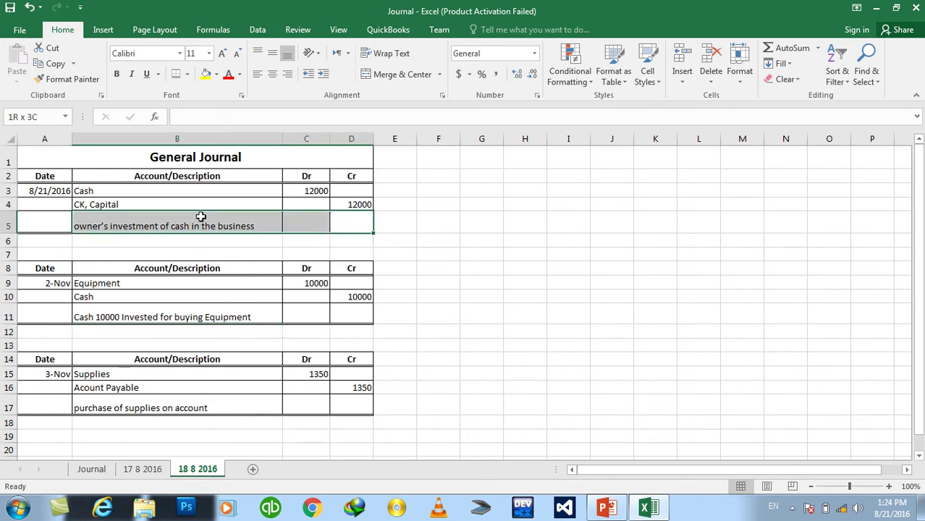
{"action": "left_click", "coordinate": [595, 251]}
{"action": "left_click", "coordinate": [919, 458]}
{"action": "left_click", "coordinate": [919, 457]}
{"action": "scroll", "coordinate": [919, 457], "scroll_direction": "down", "scroll_amount": 3}
{"action": "scroll", "coordinate": [919, 457], "scroll_direction": "down", "scroll_amount": 1}
{"action": "scroll", "coordinate": [919, 457], "scroll_direction": "down", "scroll_amount": 1}
{"action": "scroll", "coordinate": [919, 458], "scroll_direction": "down", "scroll_amount": 1}
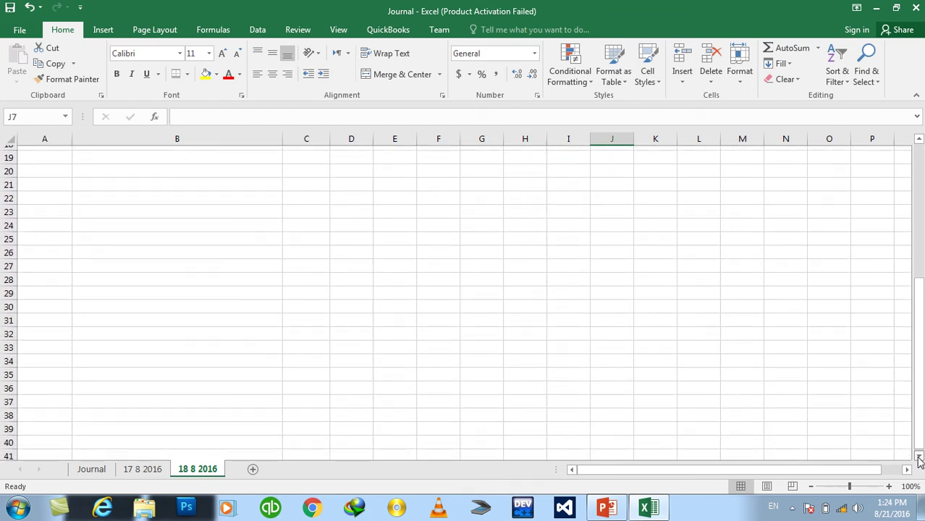
{"action": "left_click_drag", "start_coordinate": [919, 386], "coordinate": [917, 345]}
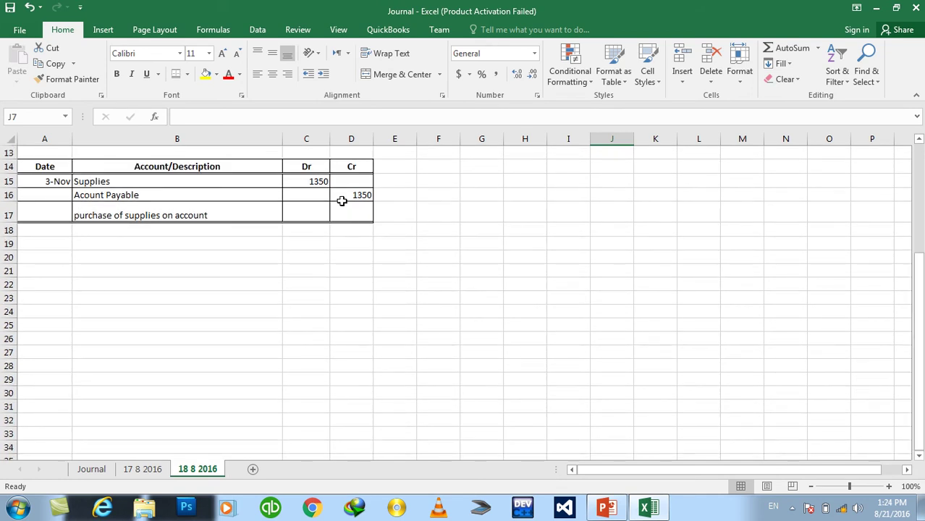
{"action": "left_click_drag", "start_coordinate": [344, 206], "coordinate": [51, 169]}
{"action": "key", "text": "ctrl+c"}
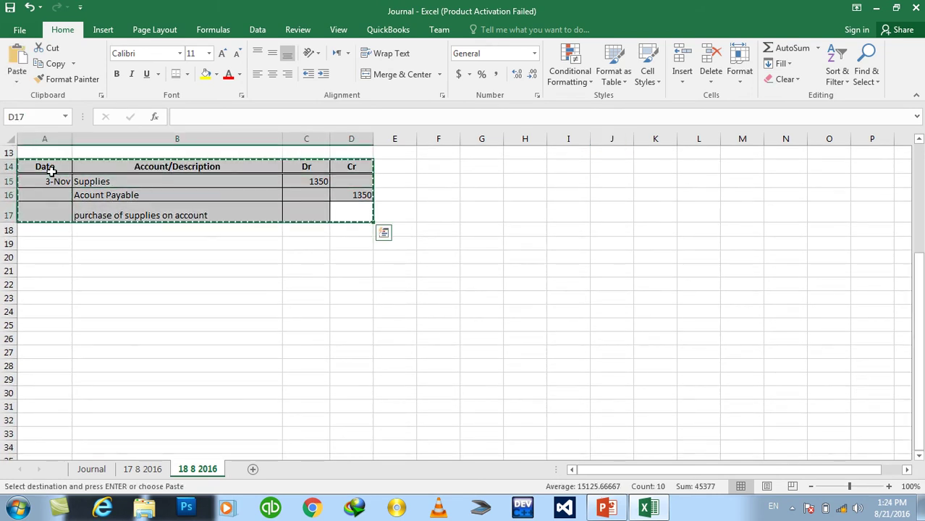
Paste copies of the table at A19, A24 and A29.
{"action": "left_click", "coordinate": [53, 246]}
{"action": "key", "text": "ctrl+v"}
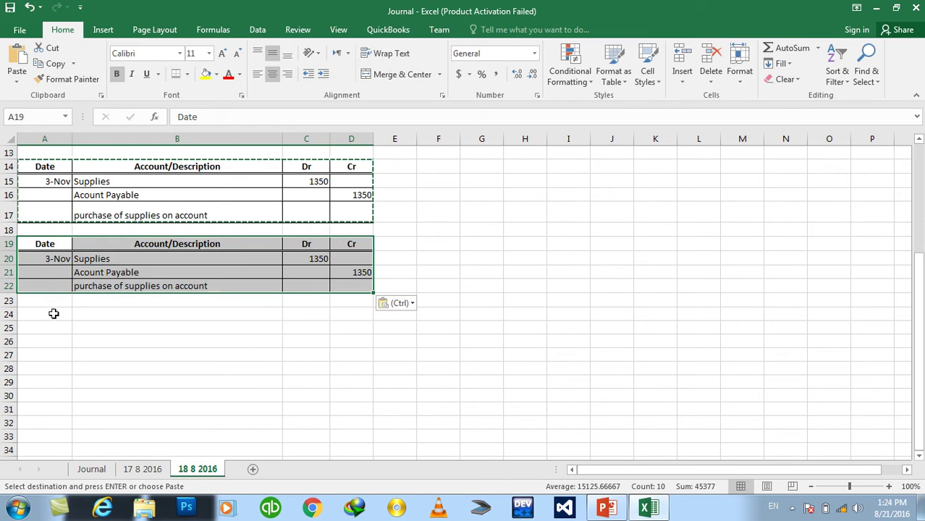
{"action": "left_click", "coordinate": [53, 314]}
{"action": "key", "text": "ctrl+v"}
{"action": "left_click", "coordinate": [53, 388]}
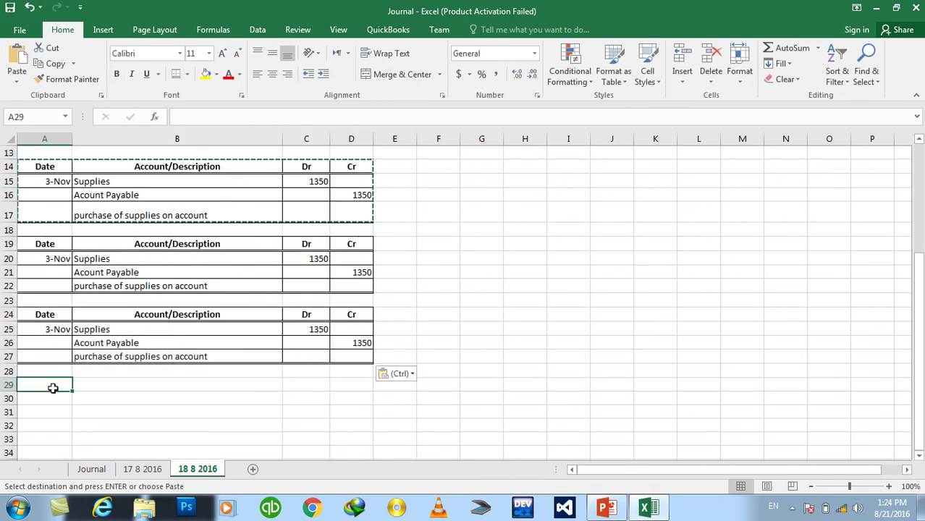
{"action": "key", "text": "ctrl+v"}
{"action": "key", "text": "Escape"}
Make rows 32, 27 and 22 taller.
{"action": "left_click_drag", "start_coordinate": [8, 433], "coordinate": [8, 439]}
{"action": "left_click", "coordinate": [66, 413]}
{"action": "left_click_drag", "start_coordinate": [23, 364], "coordinate": [22, 369]}
{"action": "left_click_drag", "start_coordinate": [8, 293], "coordinate": [8, 298]}
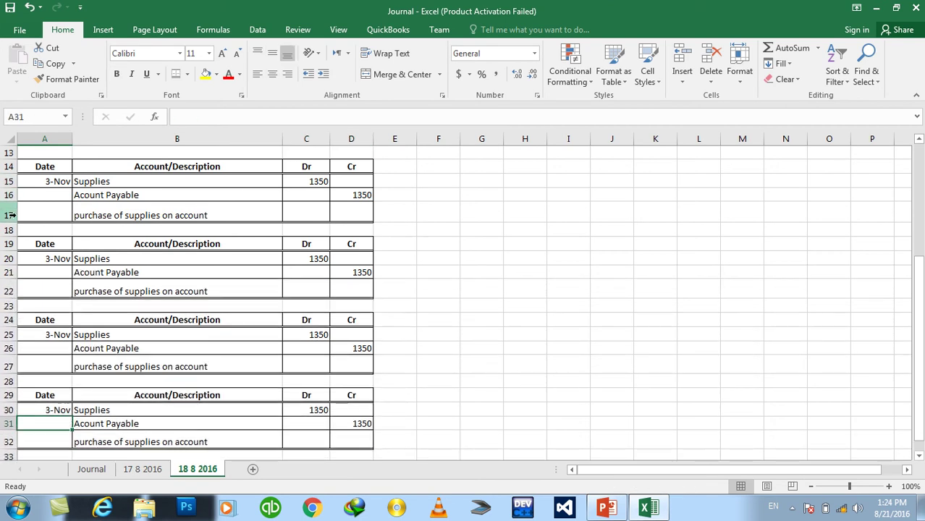
Display slide 107 with the Nov. 4 fees-earned entry.
{"action": "left_click", "coordinate": [648, 508]}
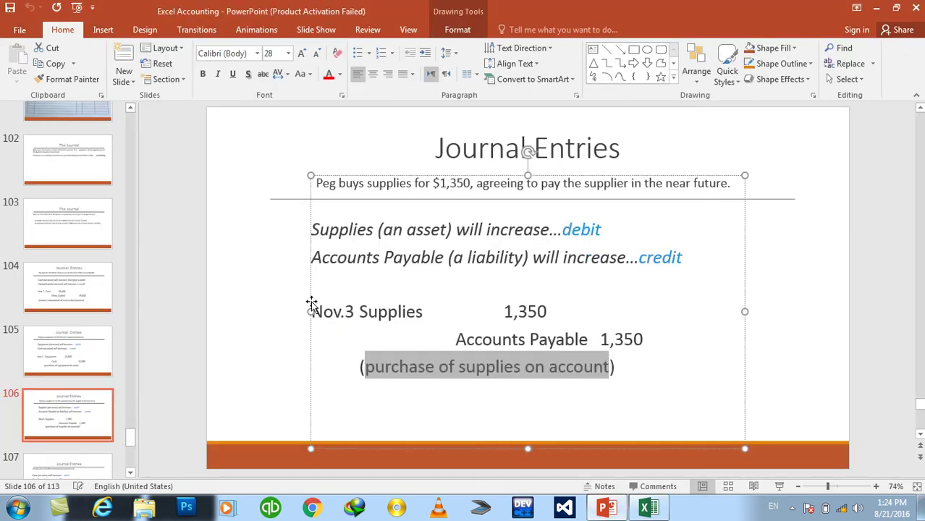
{"action": "left_click", "coordinate": [130, 473]}
{"action": "scroll", "coordinate": [130, 473], "scroll_direction": "down", "scroll_amount": 5}
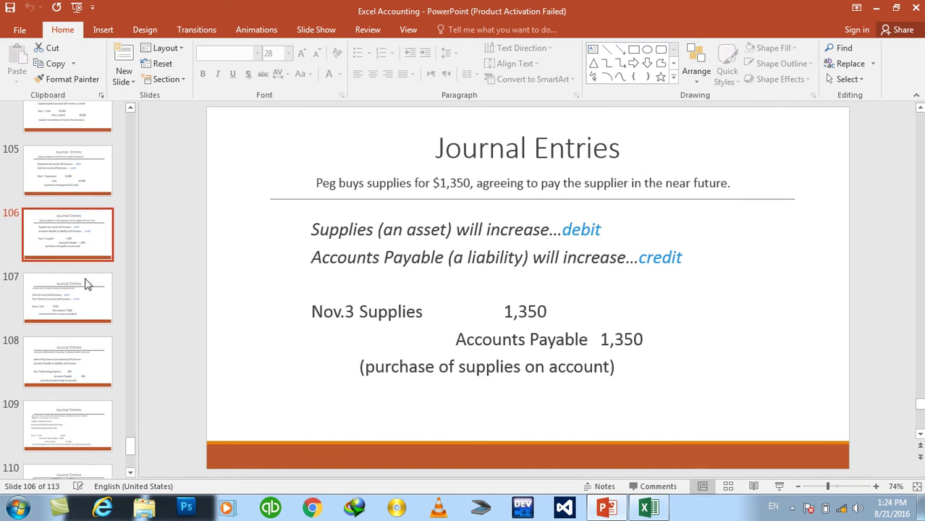
{"action": "left_click", "coordinate": [84, 289]}
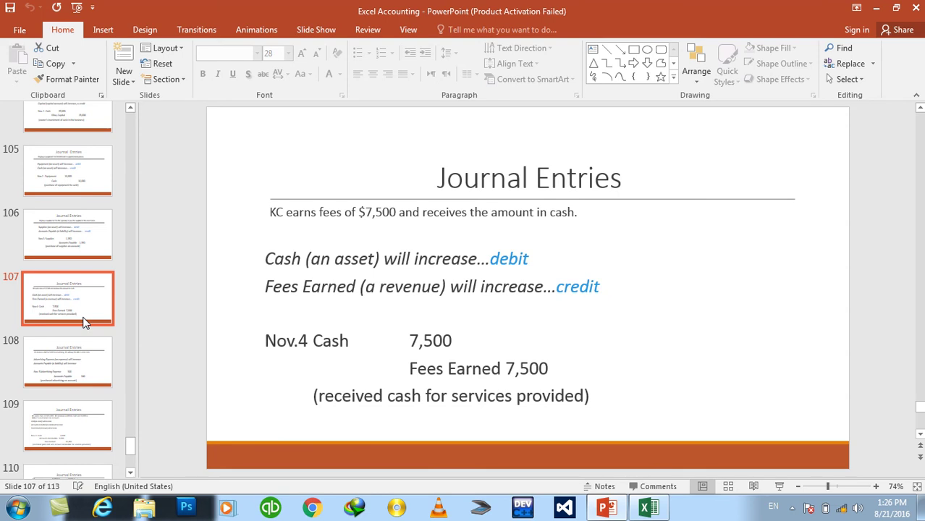
Return to the Excel journal and select the 3-Nov date in A30.
{"action": "left_click", "coordinate": [665, 509]}
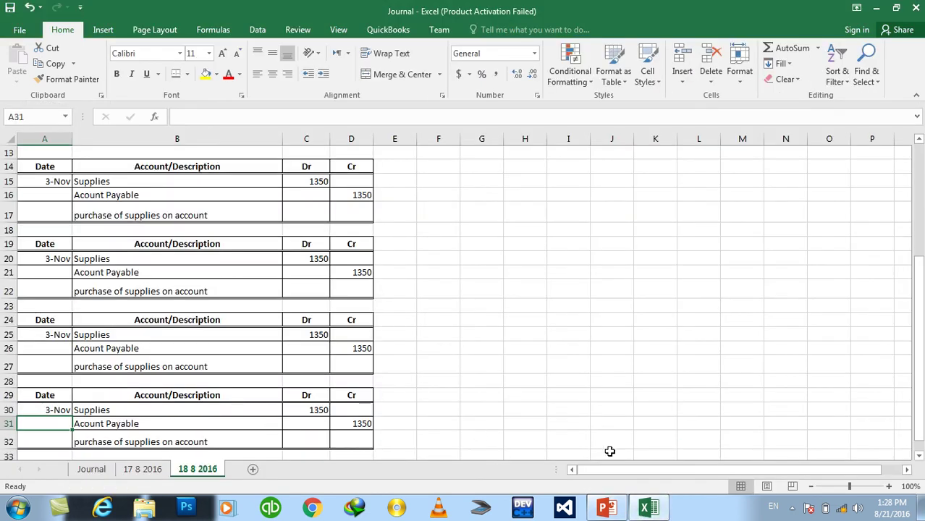
{"action": "left_click", "coordinate": [647, 509]}
{"action": "left_click", "coordinate": [646, 510]}
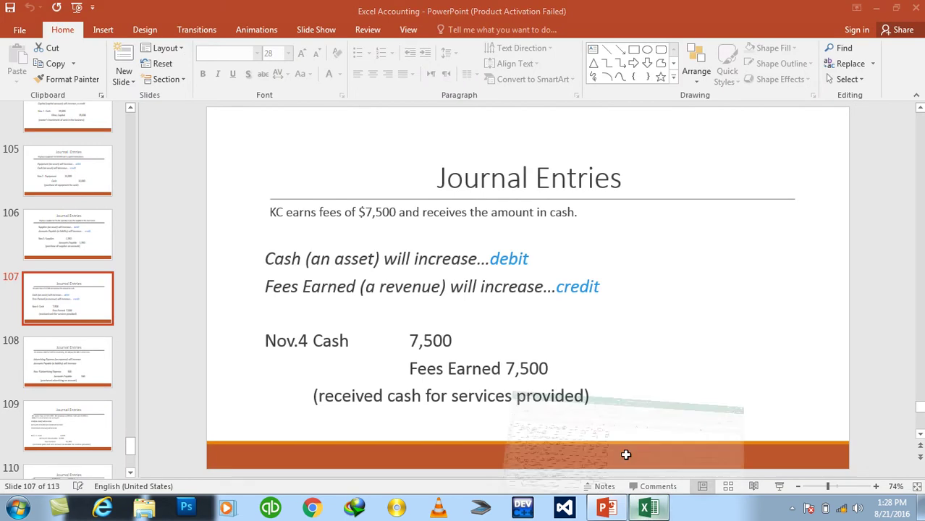
{"action": "left_click", "coordinate": [51, 408]}
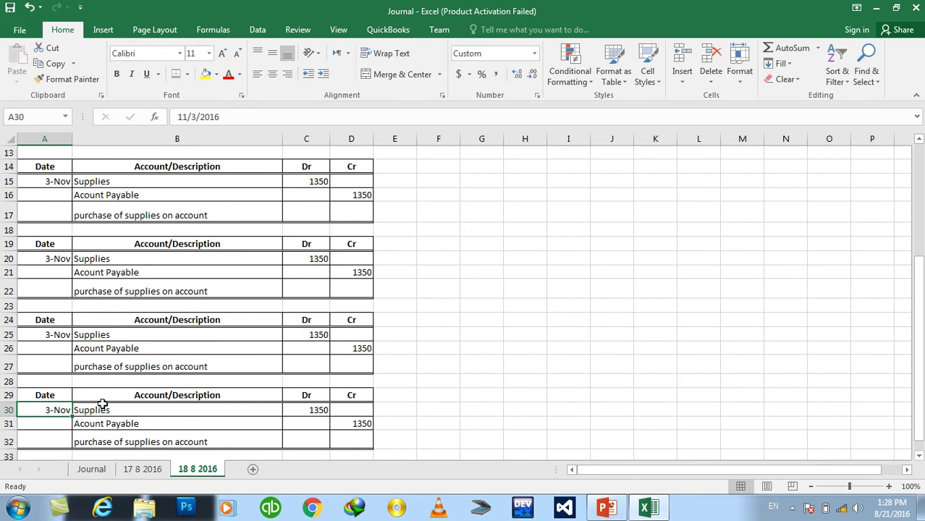
Begin editing the A30 date, then cancel the edit without changes.
{"action": "key", "text": "F2"}
{"action": "type", "text": "N"}
{"action": "key", "text": "BackSpace"}
{"action": "key", "text": "BackSpace"}
{"action": "type", "text": "No"}
{"action": "key", "text": "BackSpace"}
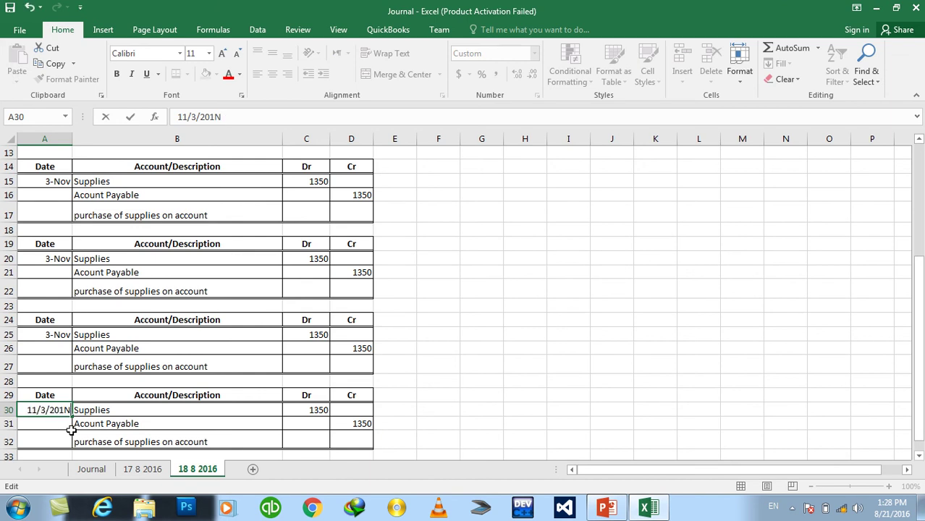
{"action": "key", "text": "Escape"}
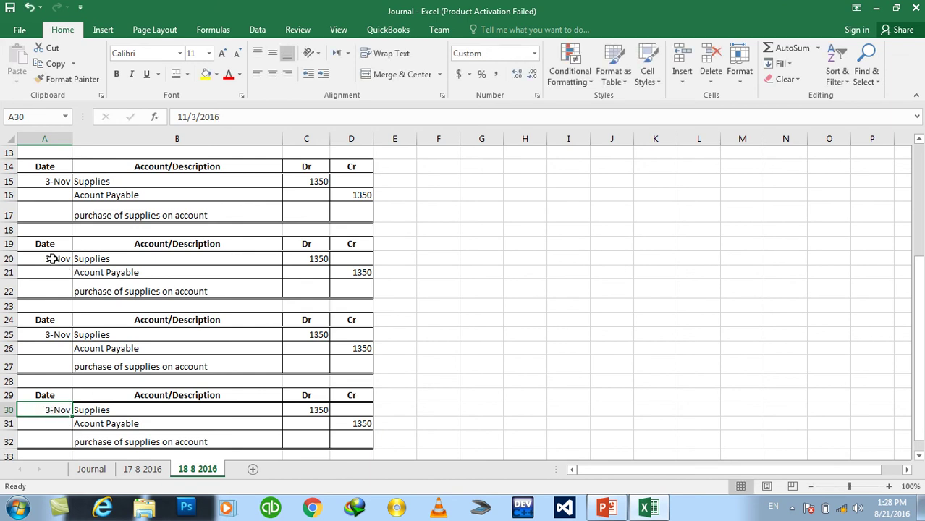
Enter Nov as the date in A25 and Cash as its account in B25.
{"action": "left_click", "coordinate": [51, 335]}
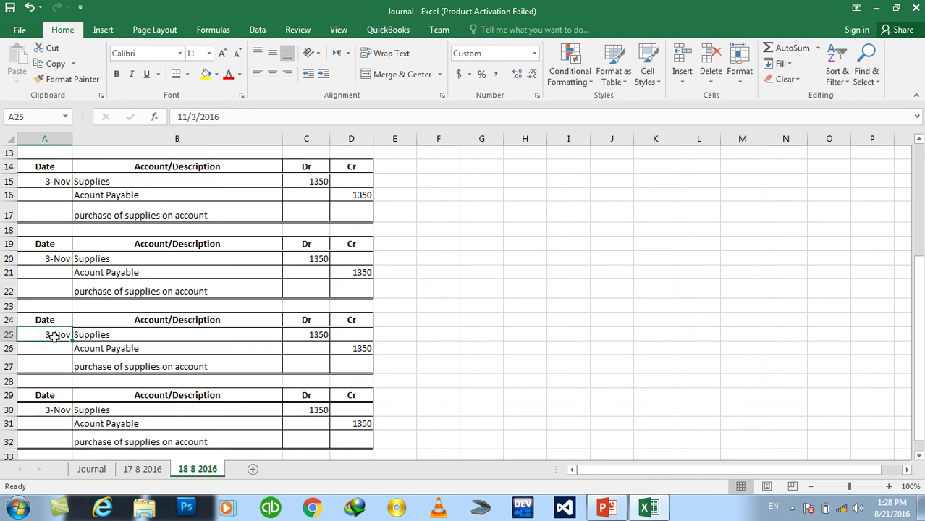
{"action": "type", "text": "Nov"}
{"action": "key", "text": "Return"}
{"action": "key", "text": "Up"}
{"action": "key", "text": "Right"}
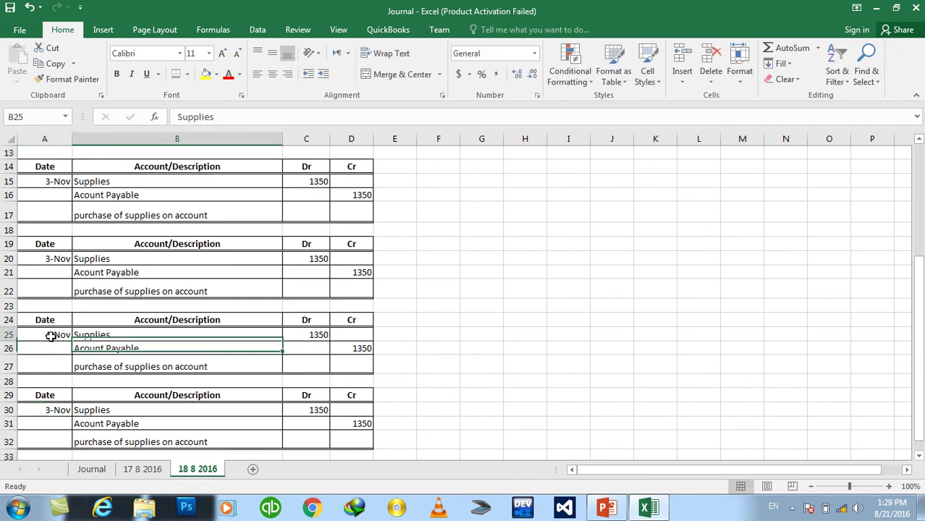
{"action": "type", "text": "Cash"}
{"action": "key", "text": "Return"}
{"action": "key", "text": "Up"}
{"action": "key", "text": "Right"}
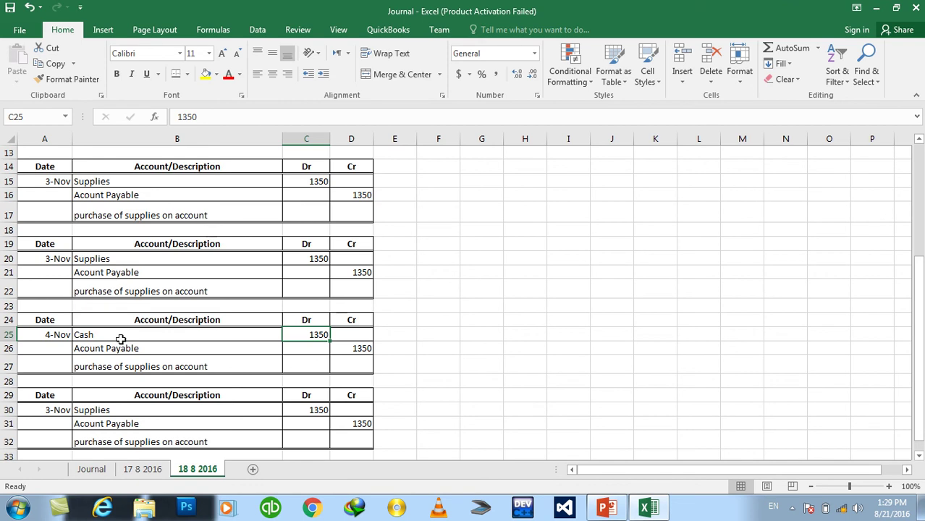
Clear A25, date A20 as Nov-4 with Cash in B20, and switch to PowerPoint.
{"action": "left_click", "coordinate": [53, 261]}
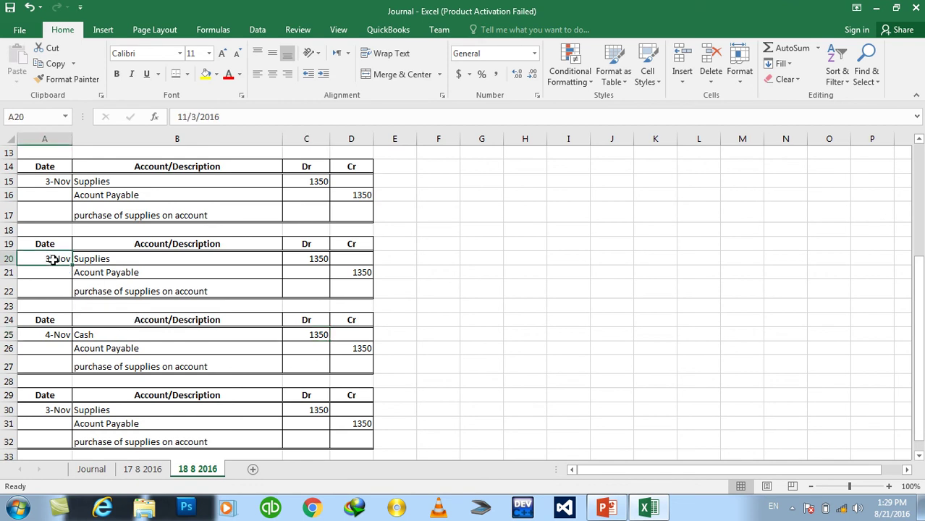
{"action": "left_click", "coordinate": [63, 333]}
{"action": "key", "text": "Delete"}
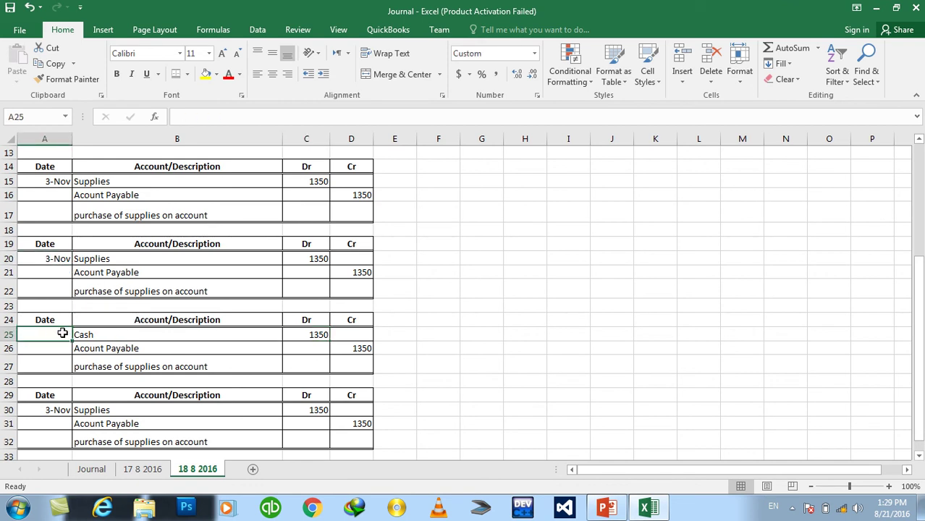
{"action": "left_click", "coordinate": [49, 261]}
{"action": "type", "text": "Nov-4"}
{"action": "key", "text": "Tab"}
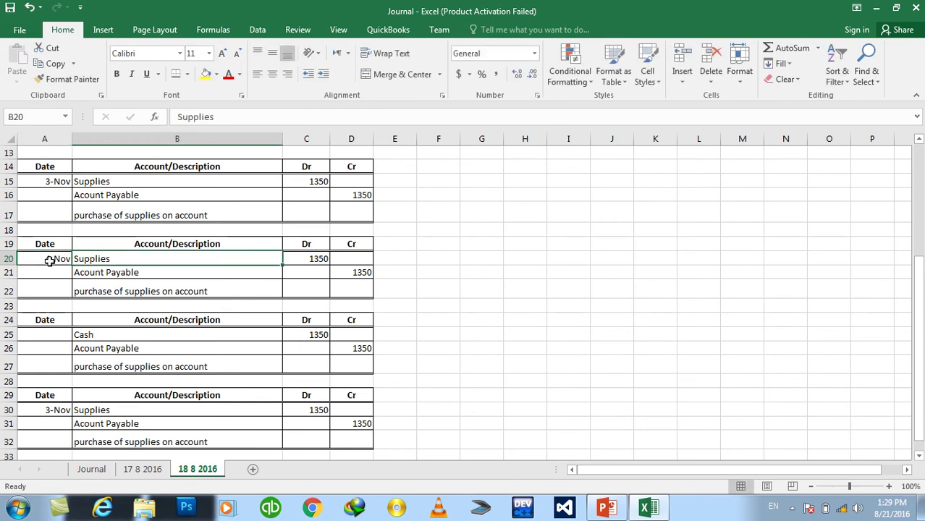
{"action": "type", "text": "Cash"}
{"action": "key", "text": "Tab"}
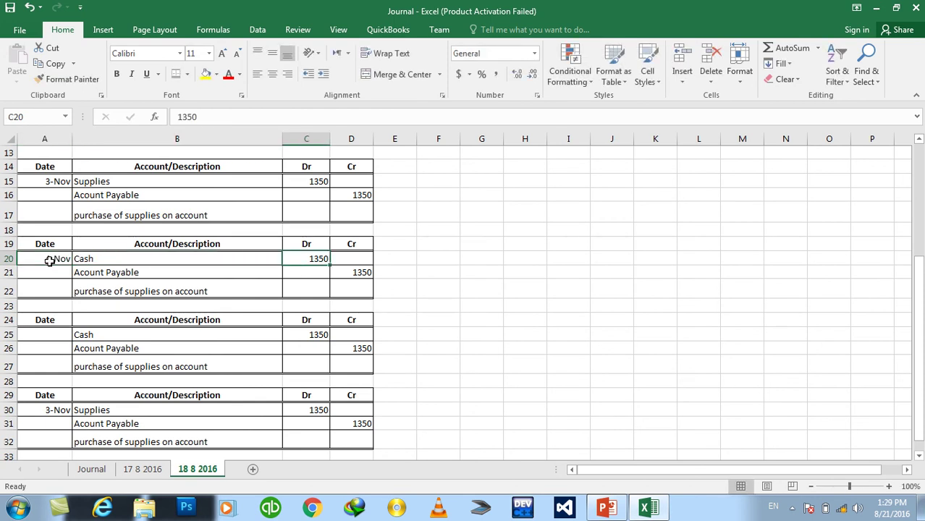
{"action": "left_click", "coordinate": [612, 510]}
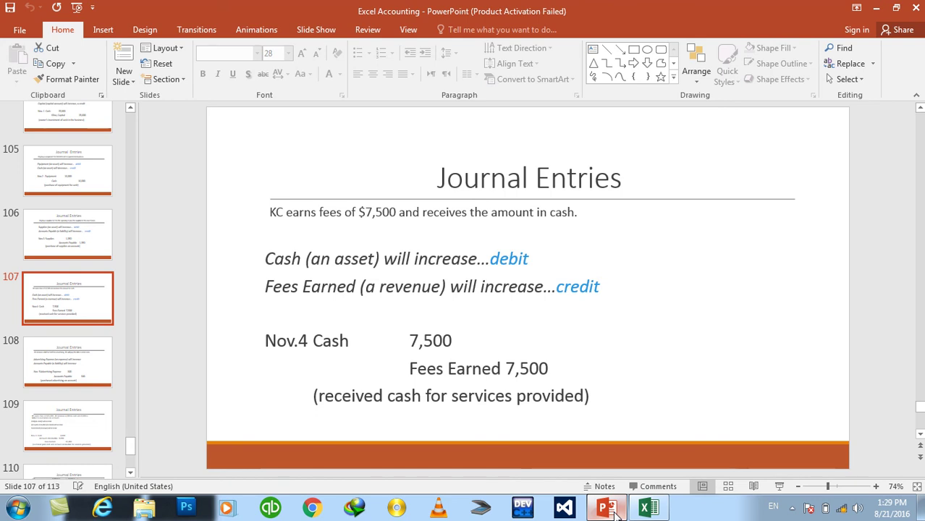
Replace the 1350 Cash debit with 7500 in C25 and in C20.
{"action": "left_click", "coordinate": [612, 509]}
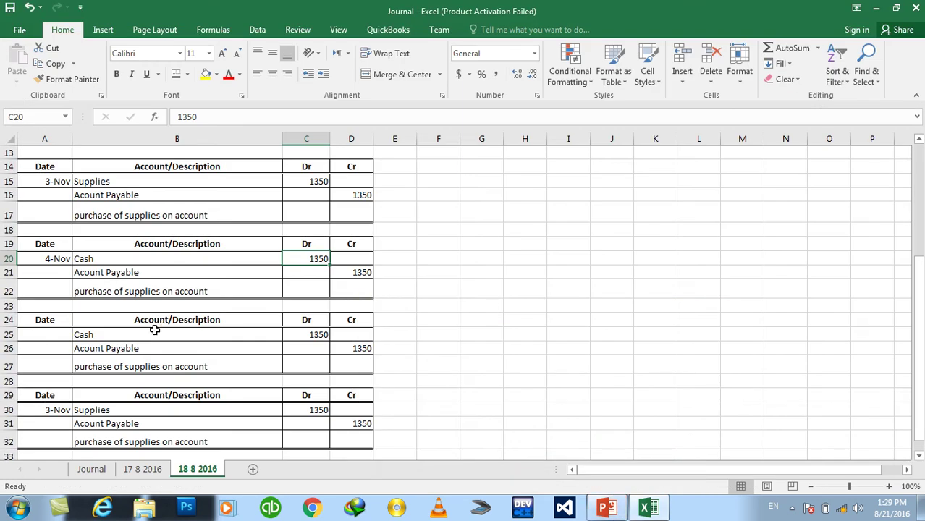
{"action": "left_click", "coordinate": [309, 343]}
{"action": "left_click", "coordinate": [309, 335]}
{"action": "type", "text": "7"}
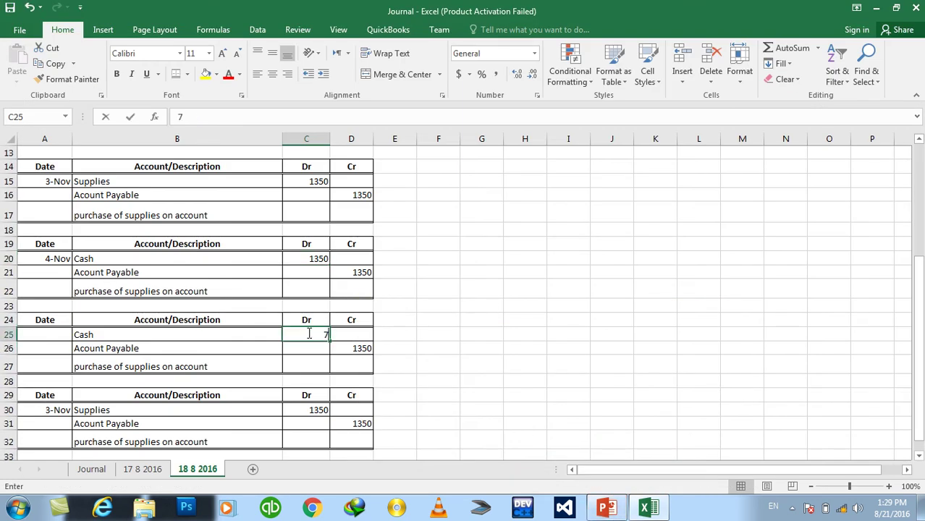
{"action": "type", "text": "500"}
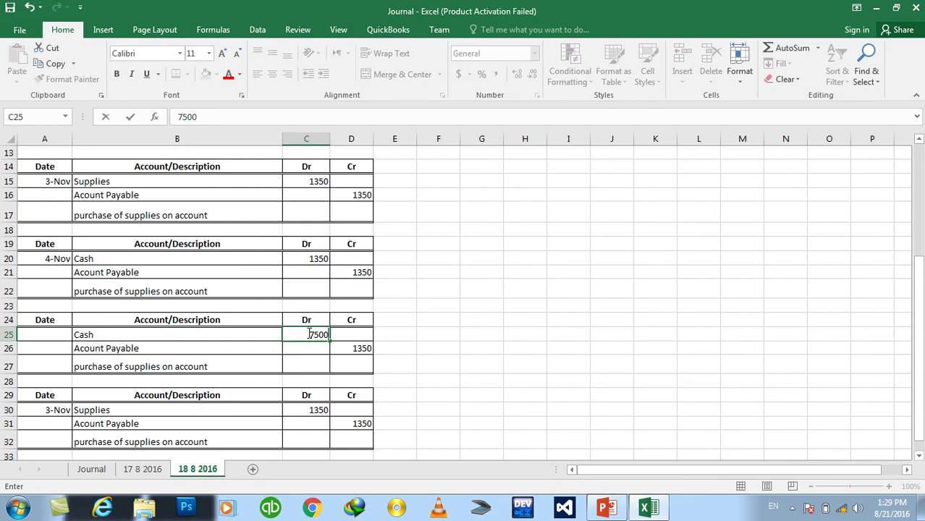
{"action": "key", "text": "Return"}
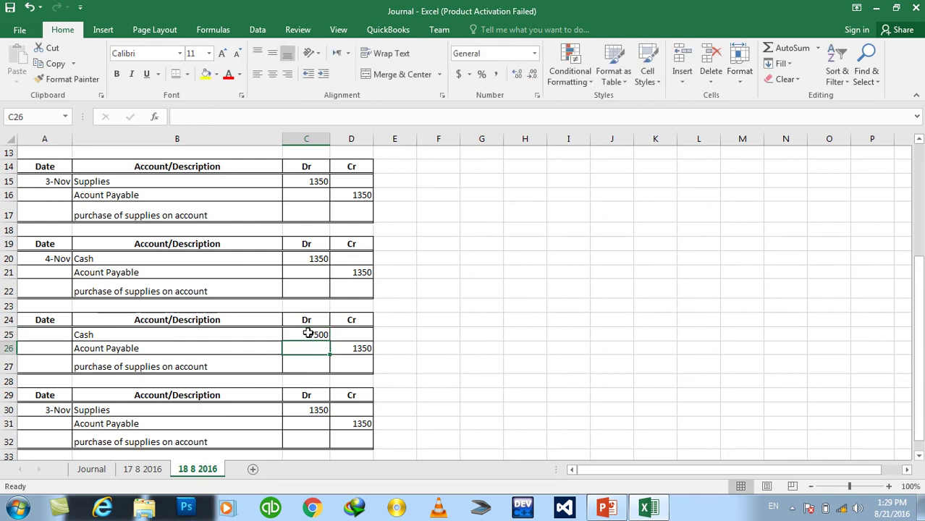
{"action": "left_click", "coordinate": [318, 259]}
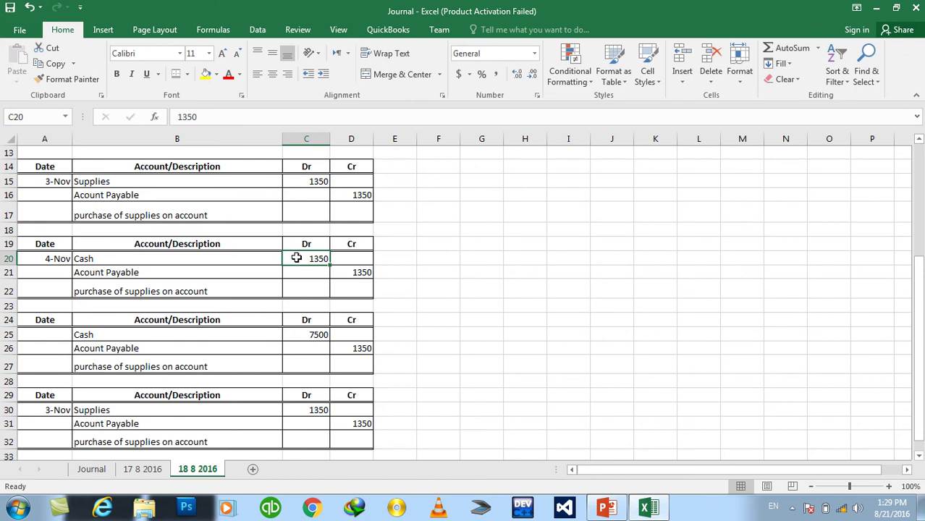
{"action": "type", "text": "7500"}
{"action": "key", "text": "Return"}
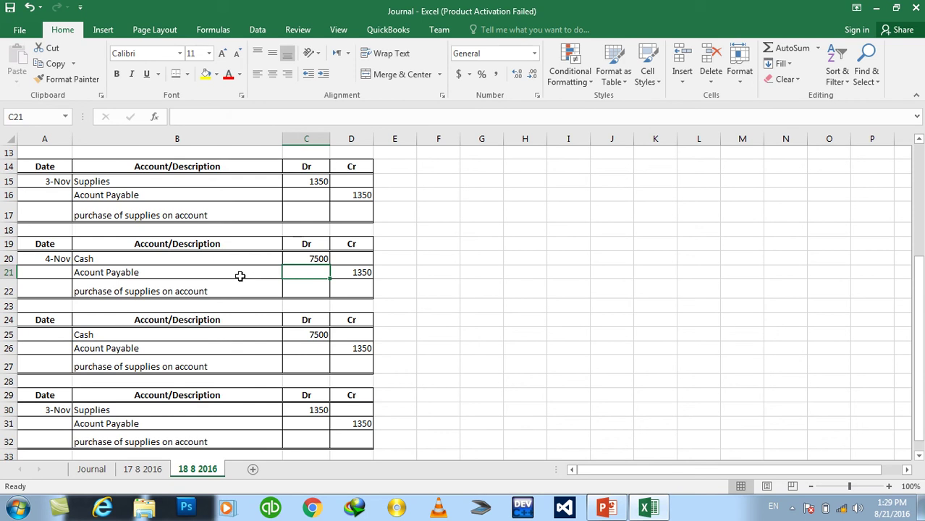
{"action": "left_click", "coordinate": [240, 274]}
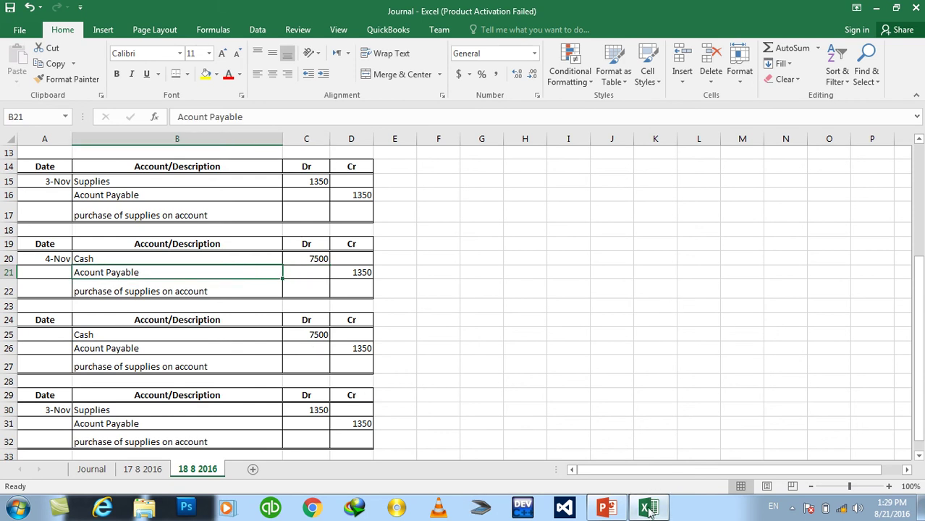
Check slide 107 in PowerPoint, then return to the Journal workbook.
{"action": "left_click", "coordinate": [648, 508]}
{"action": "left_click", "coordinate": [606, 507]}
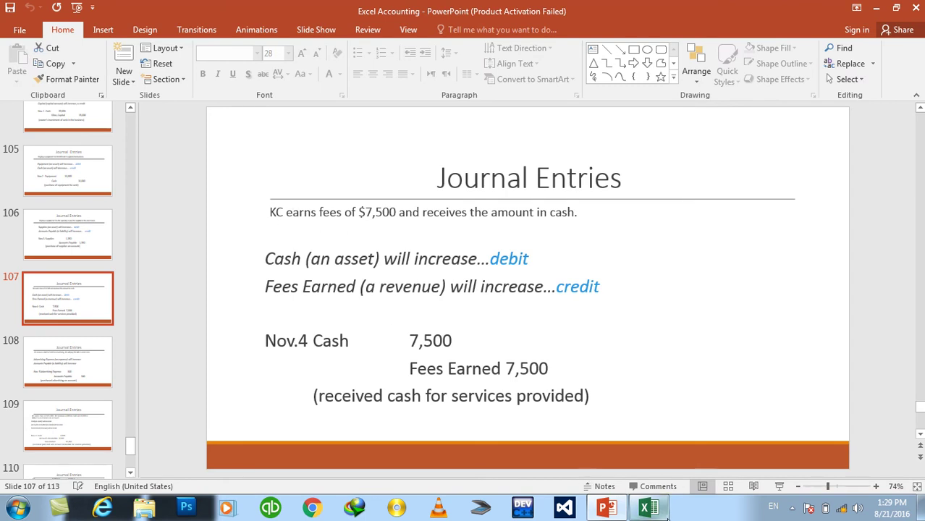
{"action": "mouse_move", "coordinate": [649, 512]}
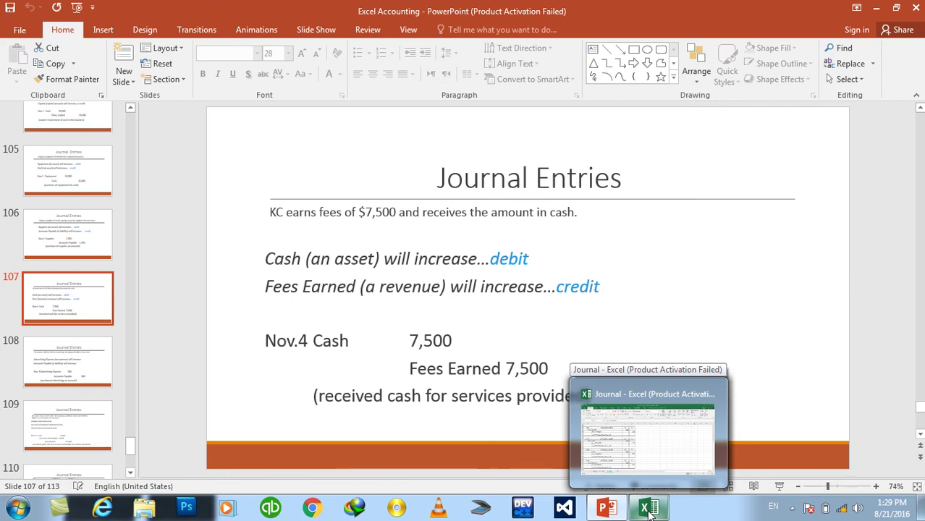
{"action": "left_click", "coordinate": [647, 510]}
Select cells in the 4-Nov table and cancel a mistaken edit of the header.
{"action": "left_click", "coordinate": [145, 350]}
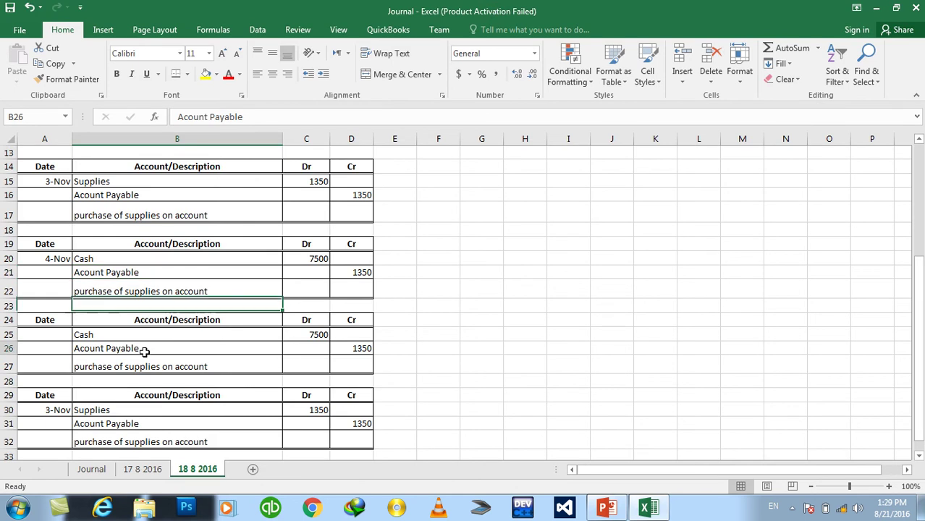
{"action": "left_click", "coordinate": [122, 274]}
{"action": "left_click", "coordinate": [118, 292]}
{"action": "left_click", "coordinate": [118, 272]}
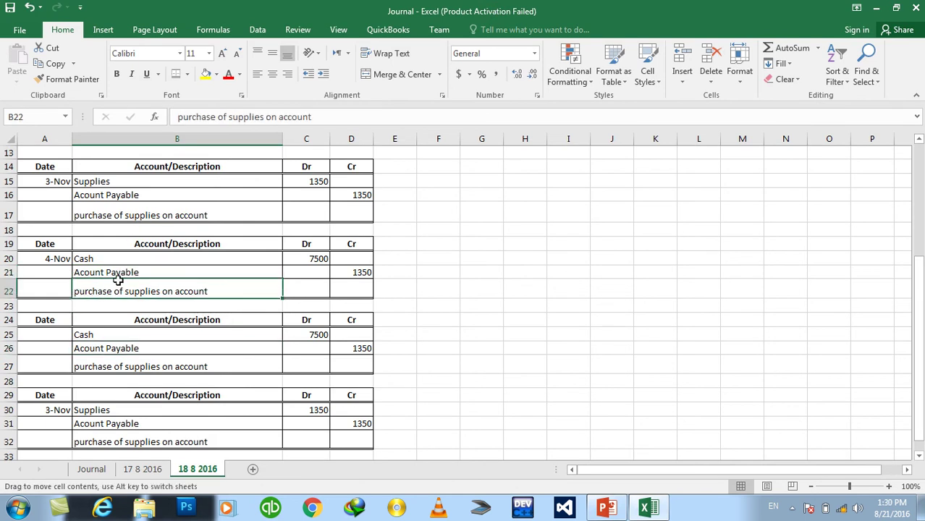
{"action": "key", "text": "Up"}
{"action": "key", "text": "Up"}
{"action": "type", "text": "FeesEarn"}
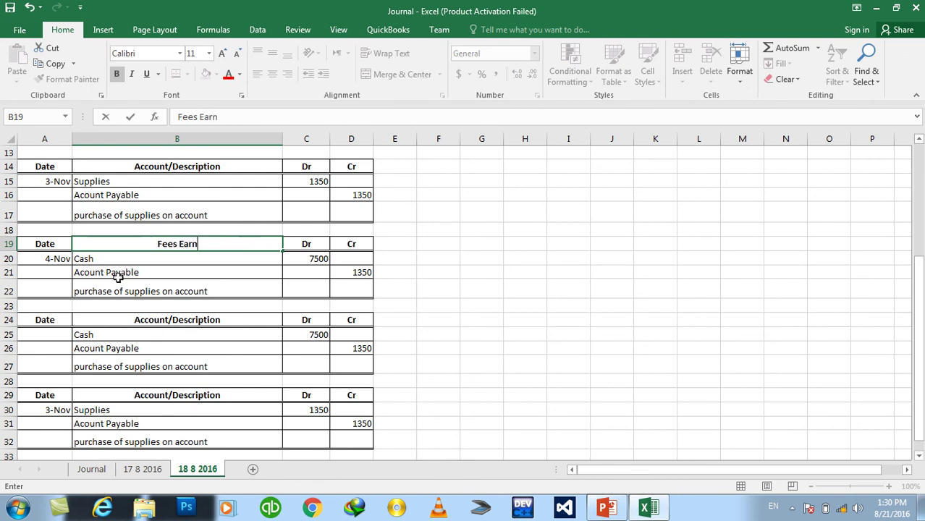
{"action": "type", "text": "e"}
{"action": "key", "text": "Escape"}
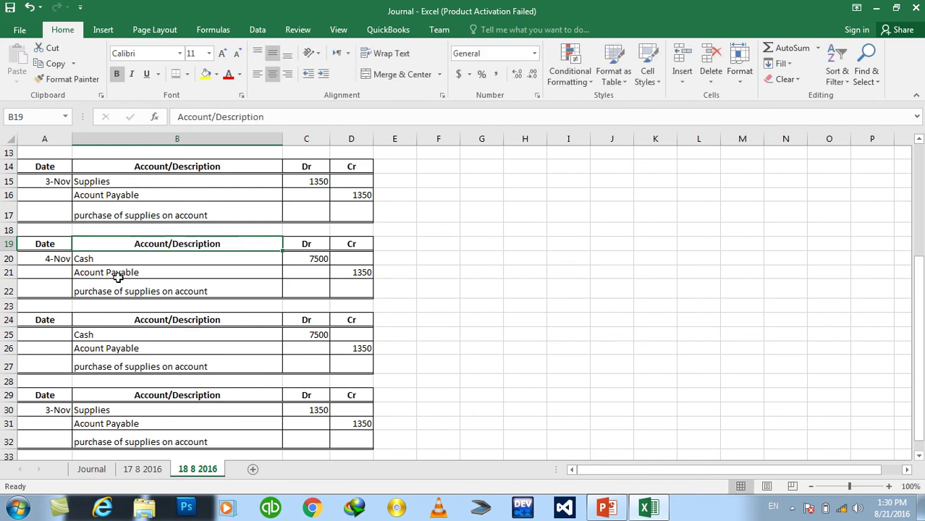
Enter Fees Earned(revenues) as the 4-Nov credit account in B21.
{"action": "key", "text": "Left"}
{"action": "key", "text": "Down"}
{"action": "key", "text": "Down"}
{"action": "key", "text": "Right"}
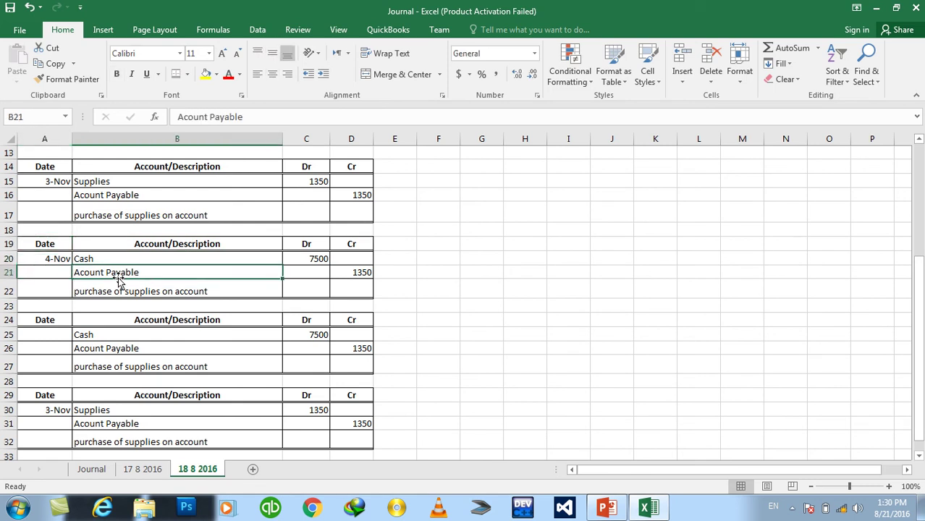
{"action": "type", "text": "Fess"}
{"action": "key", "text": "BackSpace"}
{"action": "key", "text": "BackSpace"}
{"action": "type", "text": "es Earned"}
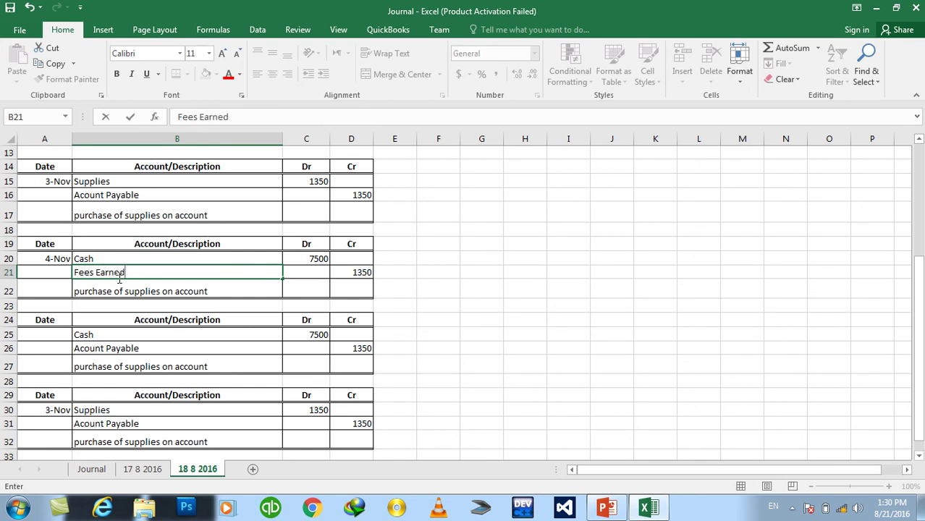
{"action": "type", "text": "(revenues"}
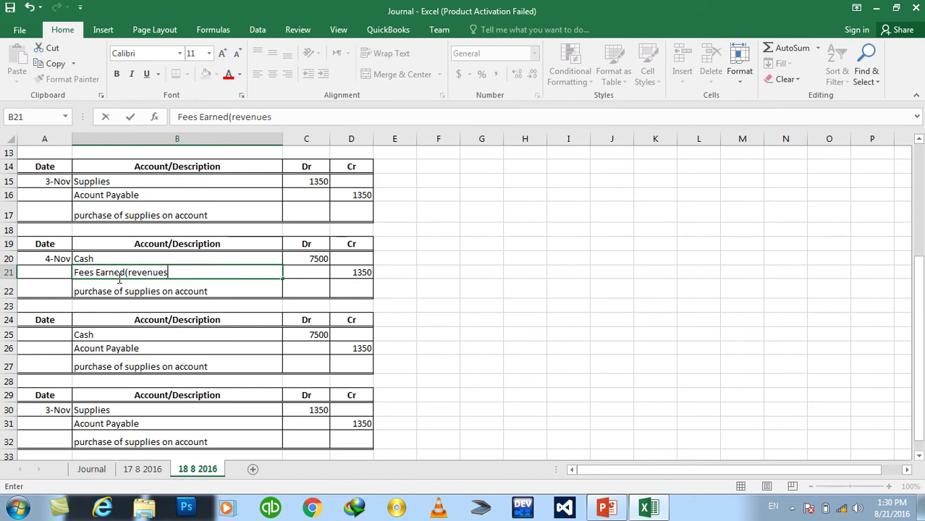
{"action": "key", "text": "Tab"}
{"action": "key", "text": "Tab"}
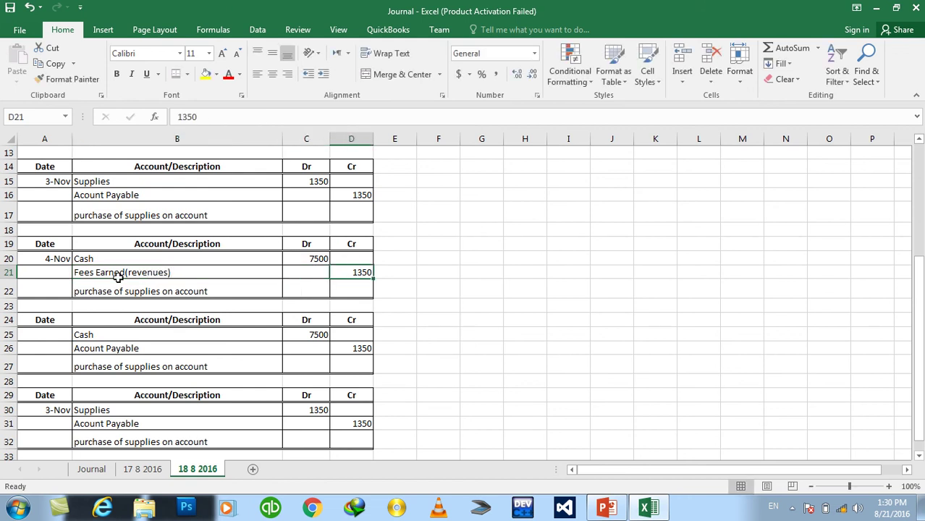
Credit 7500 in D21 and describe the entry as 'Fees Earned(Service Provide)'.
{"action": "type", "text": "7500"}
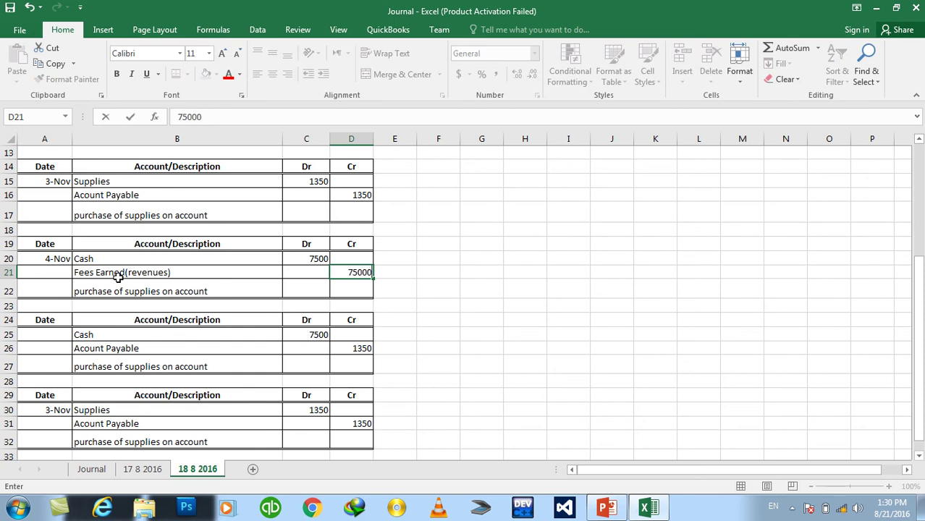
{"action": "key", "text": "Return"}
{"action": "left_click", "coordinate": [128, 289]}
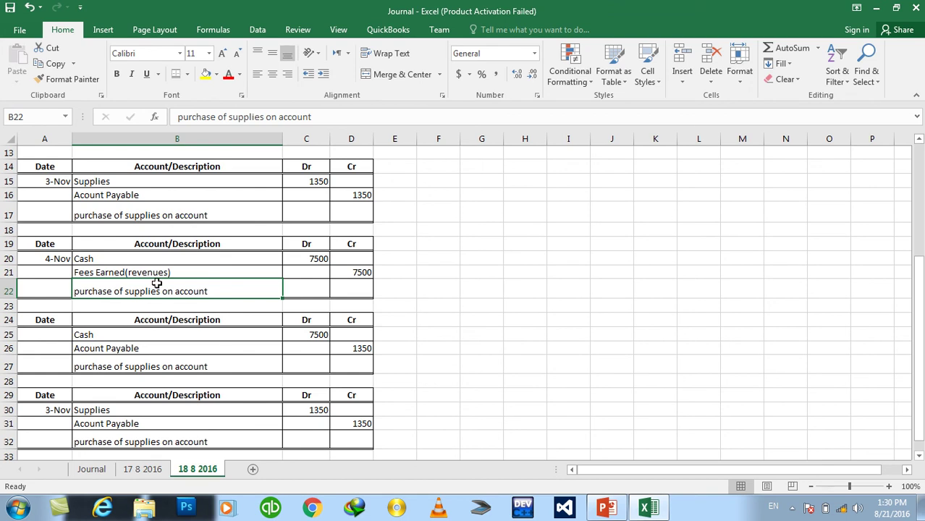
{"action": "type", "text": "Fees "}
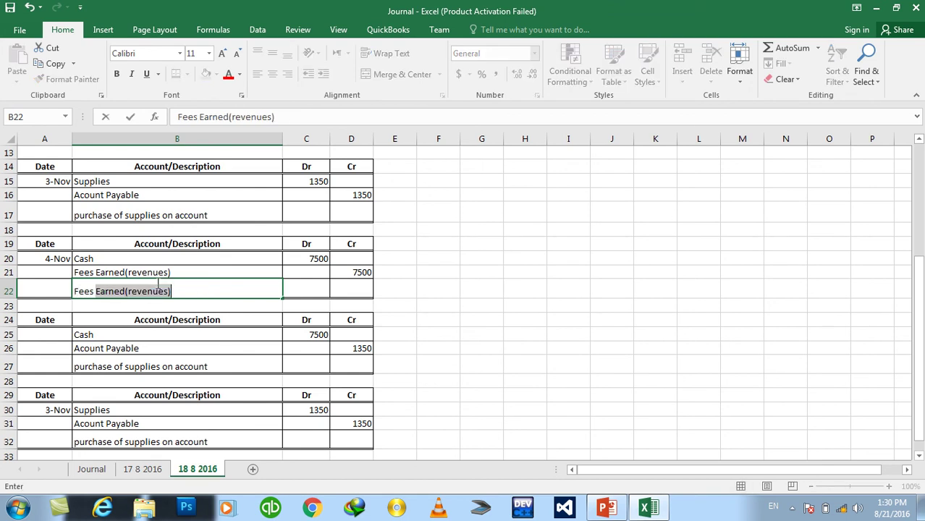
{"action": "type", "text": "Earned"}
{"action": "type", "text": "(Service"}
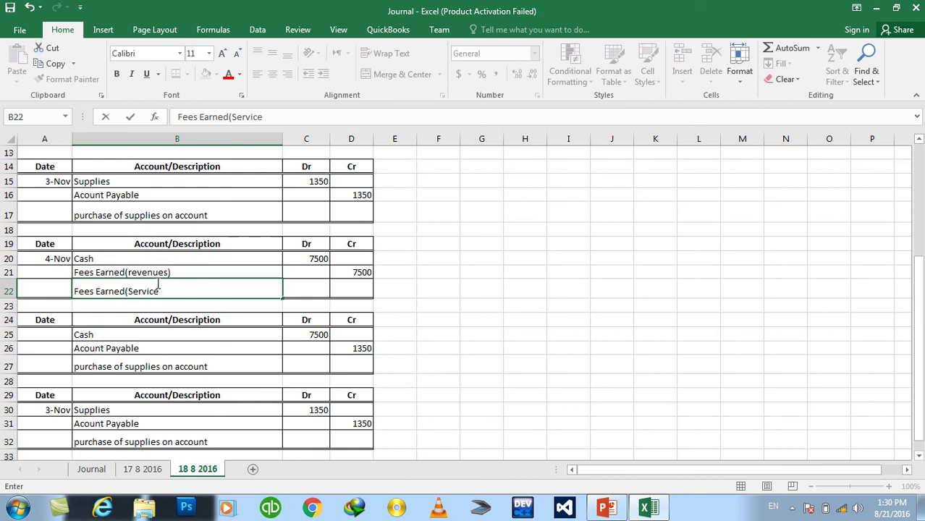
{"action": "type", "text": " Provide)"}
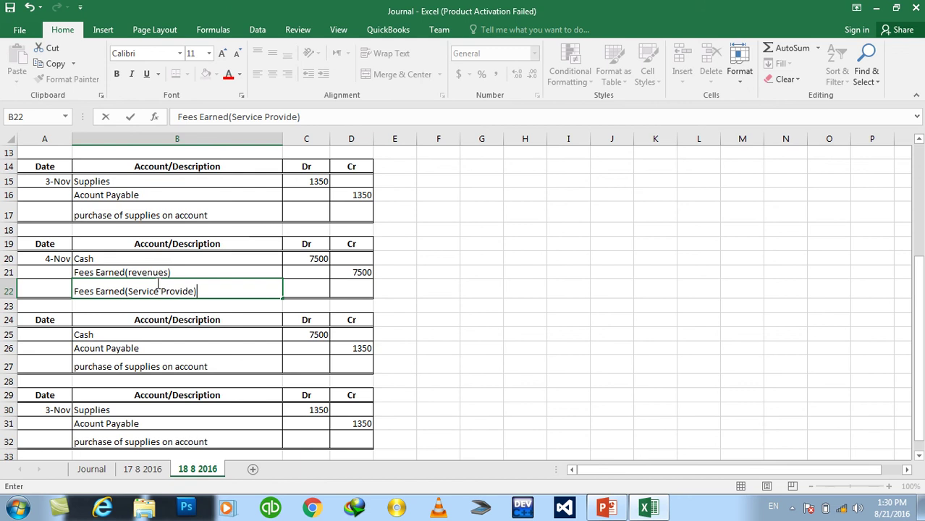
{"action": "key", "text": "Return"}
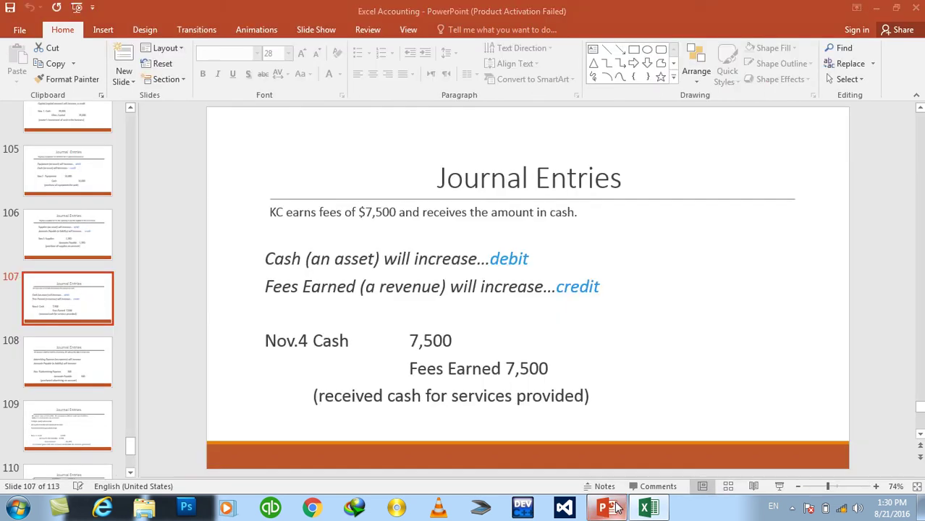
{"action": "left_click", "coordinate": [607, 508]}
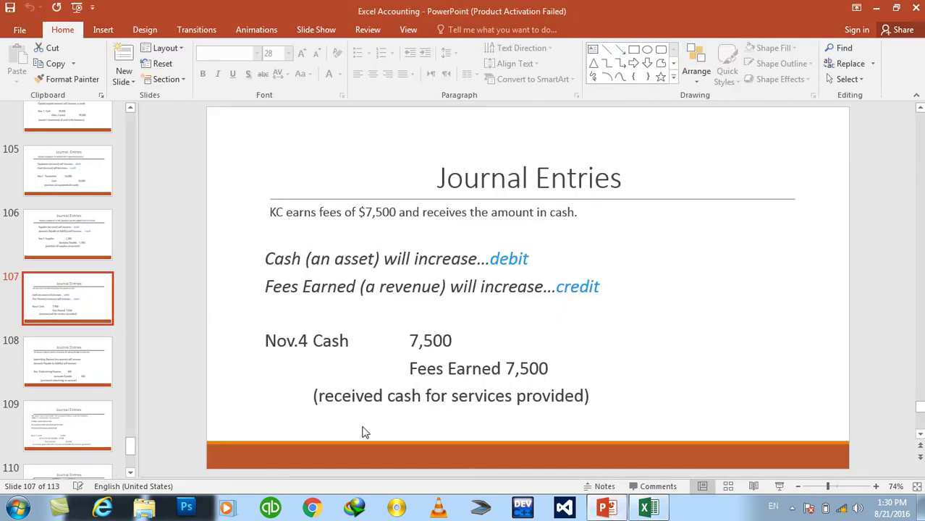
Read slide 108's Nov. 5 entry: Advertising Expense 300, Accounts Payable 300.
{"action": "left_click", "coordinate": [77, 368]}
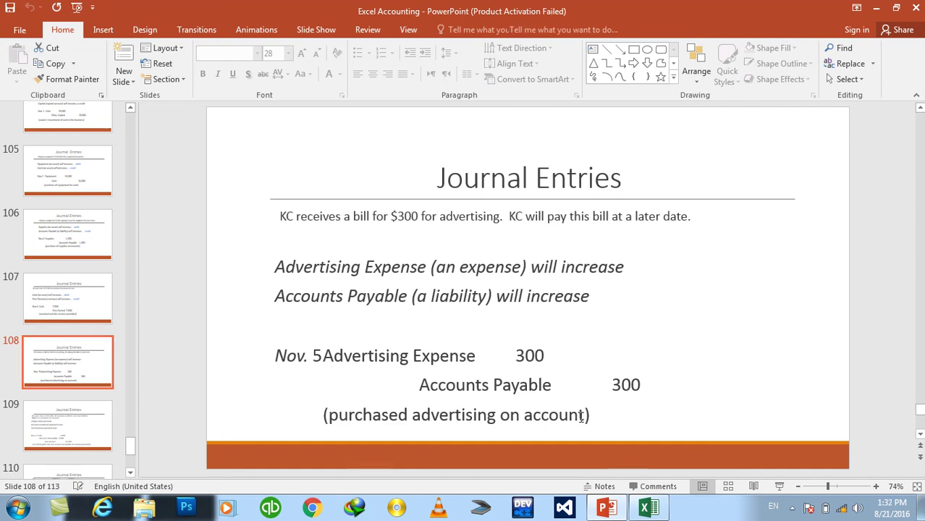
{"action": "left_click_drag", "start_coordinate": [568, 416], "coordinate": [577, 435]}
{"action": "key", "text": "alt+Tab"}
Enter the Nov 5 date and move it into the Date column at A25.
{"action": "left_click", "coordinate": [173, 311]}
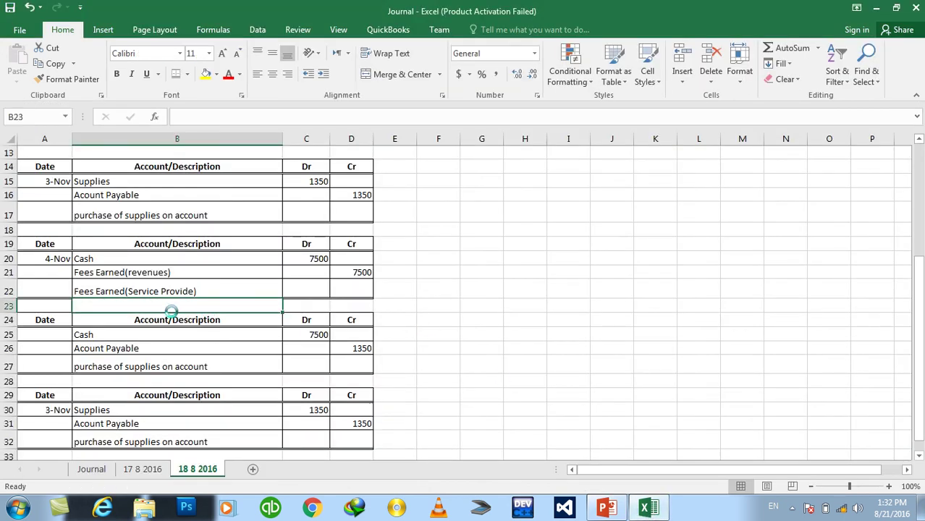
{"action": "left_click", "coordinate": [139, 334]}
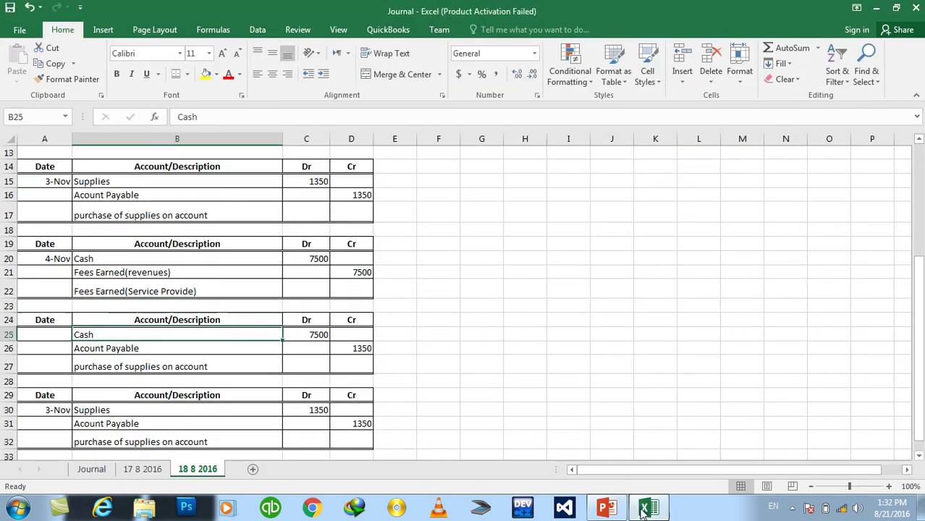
{"action": "left_click", "coordinate": [645, 510]}
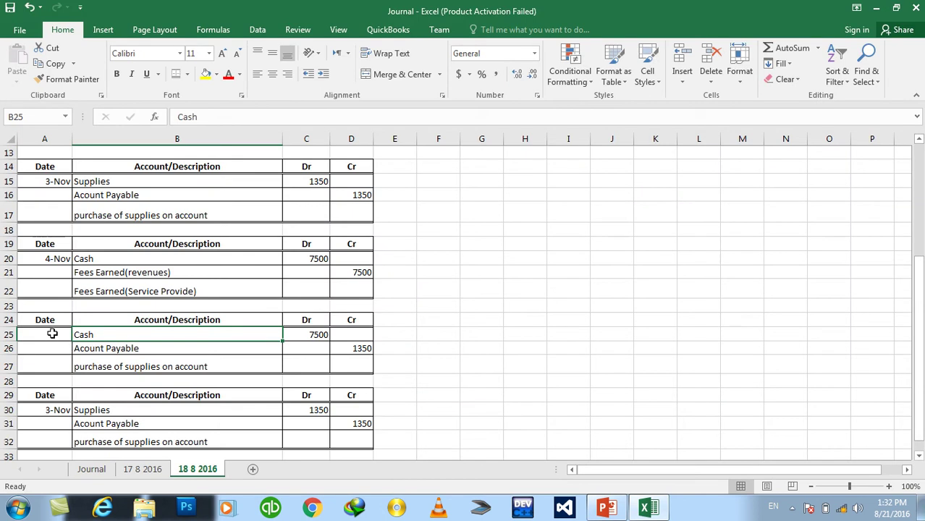
{"action": "type", "text": "Nov 5"}
{"action": "key", "text": "Right"}
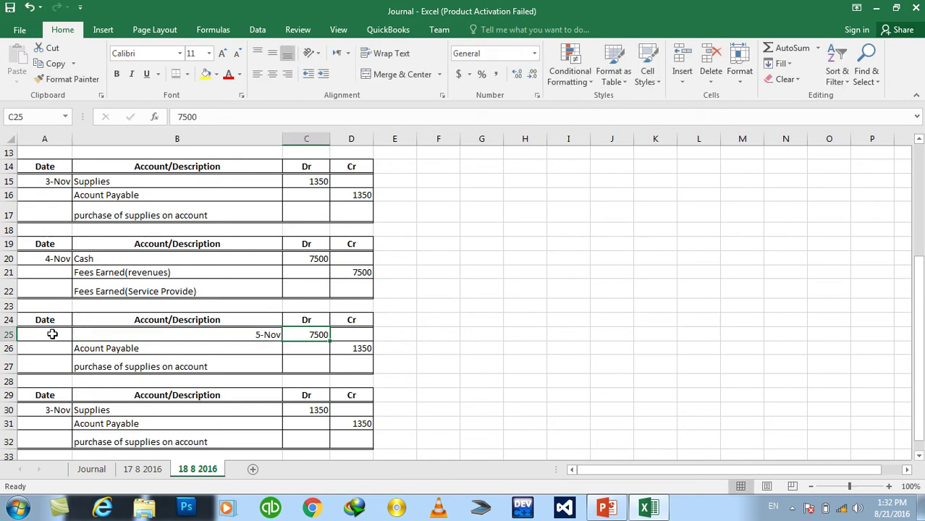
{"action": "key", "text": "Left"}
{"action": "key", "text": "ctrl+x"}
{"action": "left_click", "coordinate": [53, 333]}
{"action": "key", "text": "ctrl+v"}
{"action": "key", "text": "Right"}
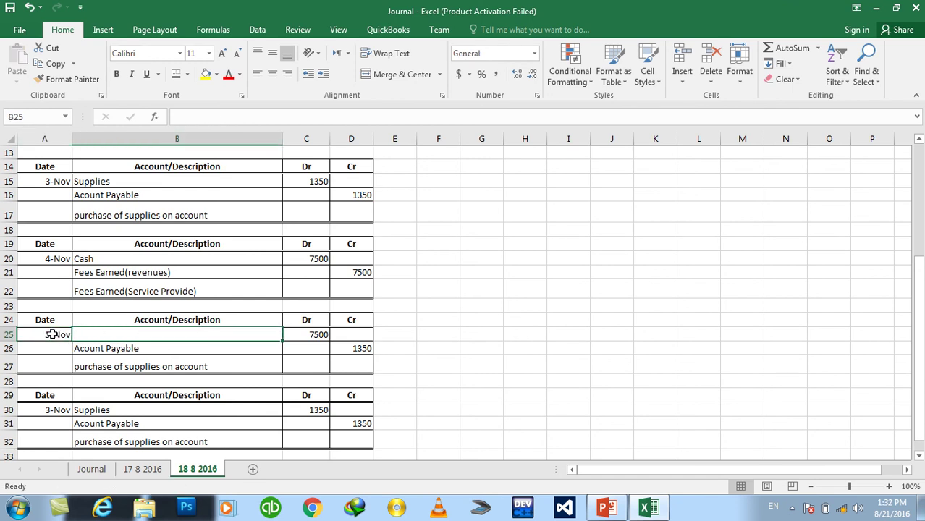
Debit Adverisment Expense 300 on row 25.
{"action": "type", "text": "Adver"}
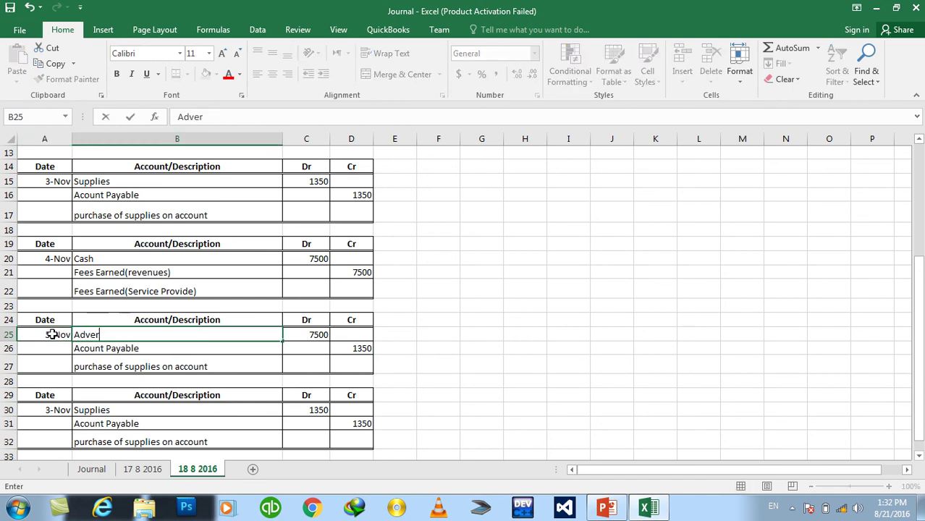
{"action": "type", "text": "is"}
{"action": "key", "text": "BackSpace"}
{"action": "key", "text": "BackSpace"}
{"action": "type", "text": "is"}
{"action": "type", "text": "ment Expense"}
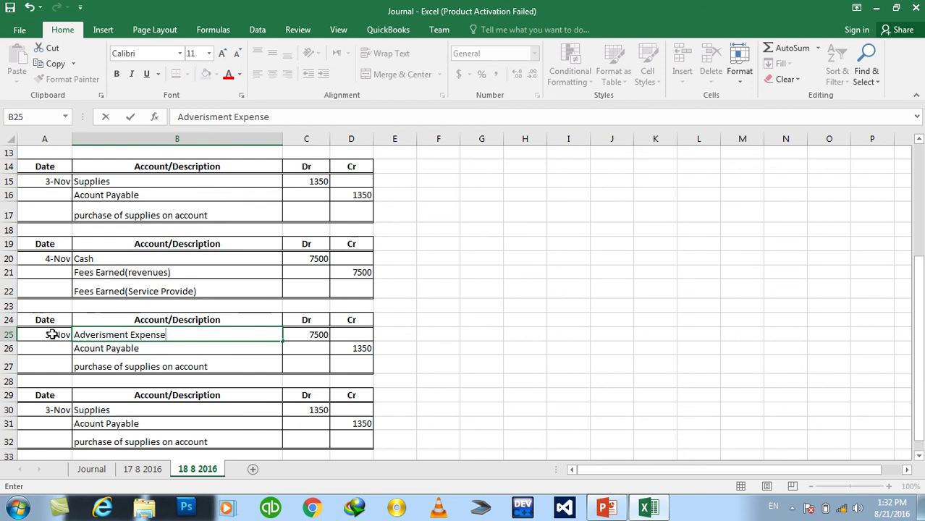
{"action": "key", "text": "Tab"}
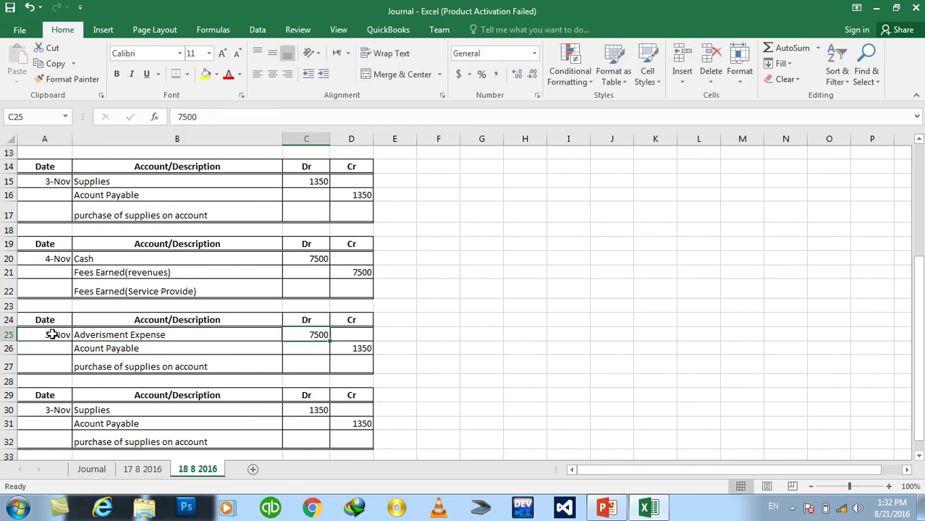
{"action": "type", "text": "300"}
{"action": "key", "text": "Return"}
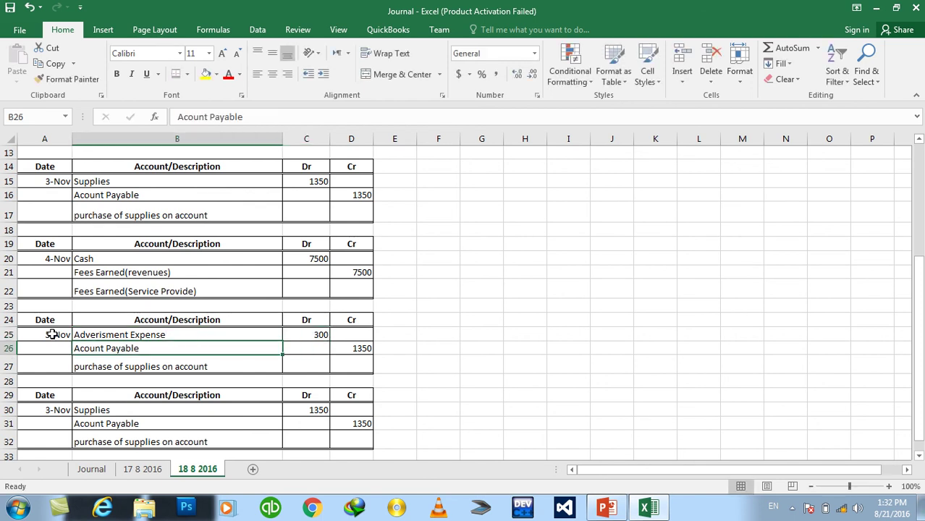
Credit Account Payable 300 on row 26.
{"action": "type", "text": "Account Py"}
{"action": "key", "text": "BackSpace"}
{"action": "type", "text": "ayable"}
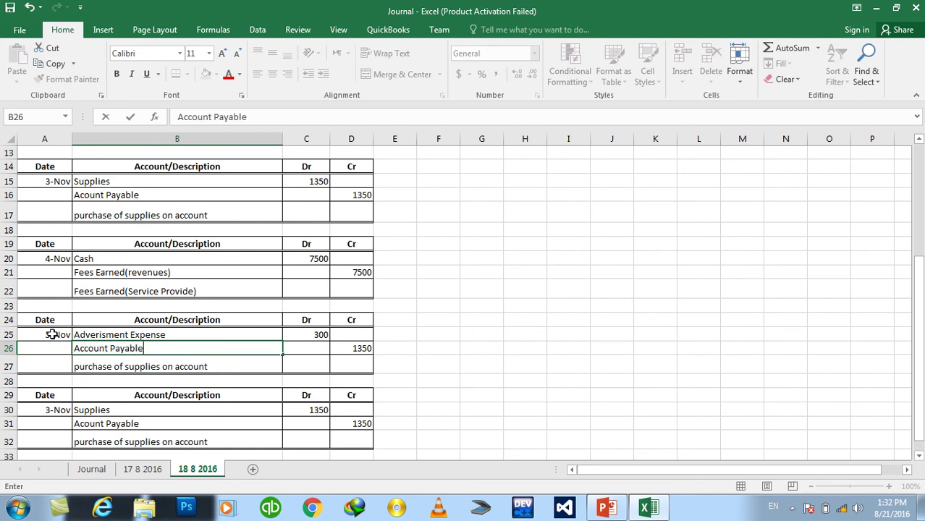
{"action": "key", "text": "Tab"}
{"action": "key", "text": "Tab"}
{"action": "type", "text": "300"}
{"action": "key", "text": "Return"}
Describe the entry as 'Adverisment Purchase on Credit' in row 27, then return to the slides.
{"action": "key", "text": "Left"}
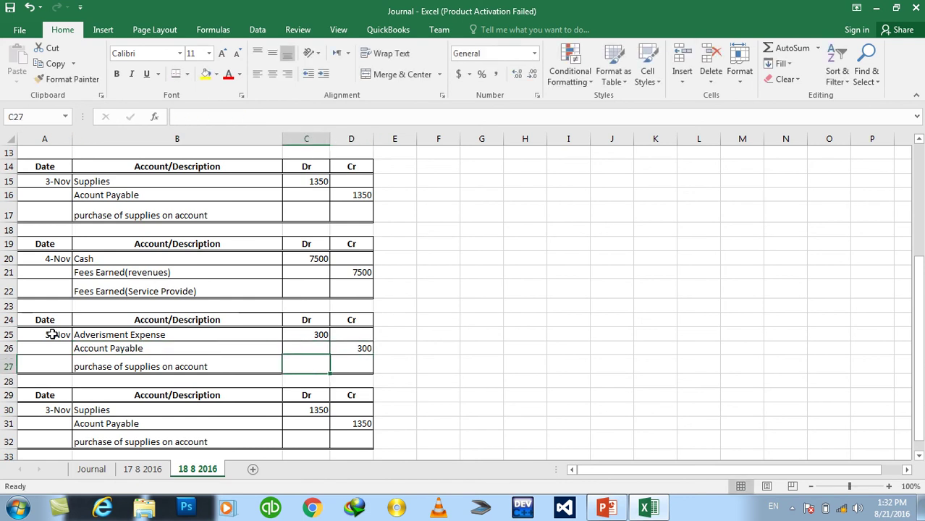
{"action": "key", "text": "Left"}
{"action": "type", "text": "Adv"}
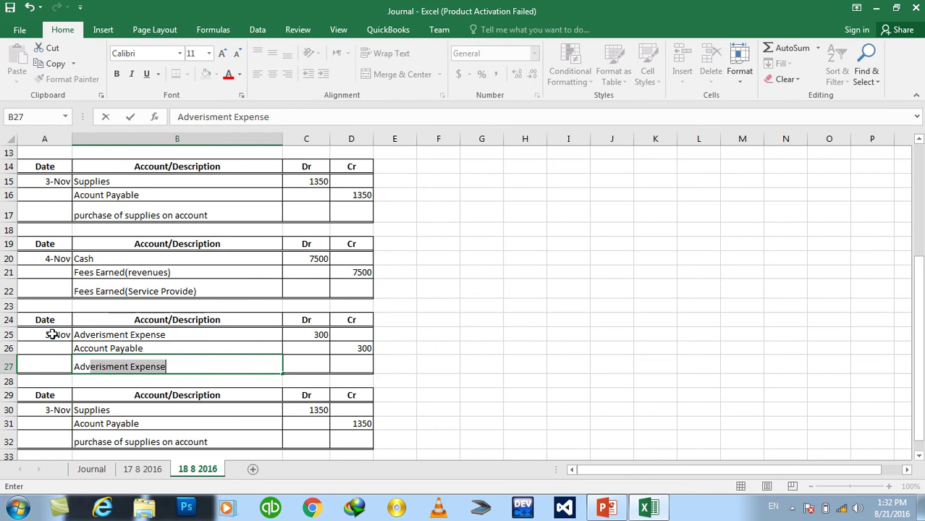
{"action": "key", "text": "ctrl+Return"}
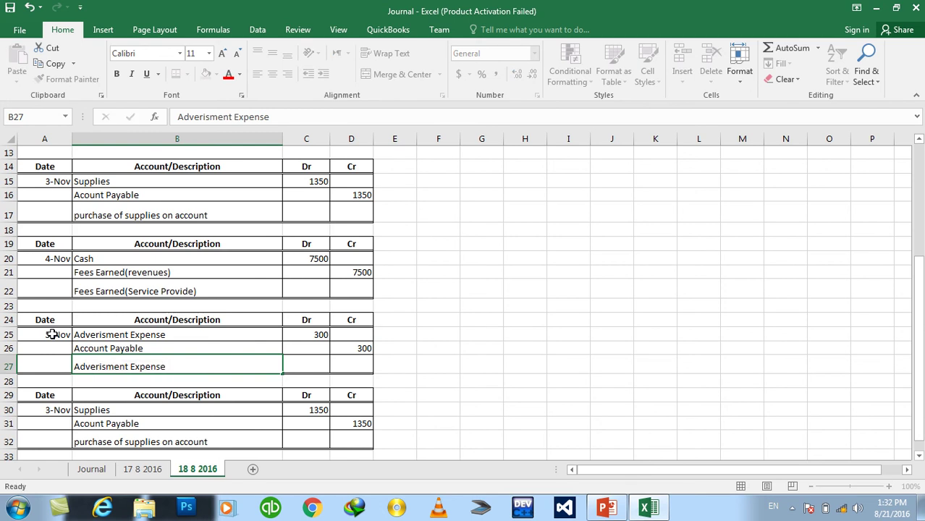
{"action": "key", "text": "Right"}
{"action": "key", "text": "Left"}
{"action": "key", "text": "F2"}
{"action": "key", "text": "BackSpace"}
{"action": "key", "text": "BackSpace"}
{"action": "key", "text": "BackSpace"}
{"action": "key", "text": "BackSpace"}
{"action": "key", "text": "BackSpace"}
{"action": "key", "text": "BackSpace"}
{"action": "type", "text": "Purchase on "}
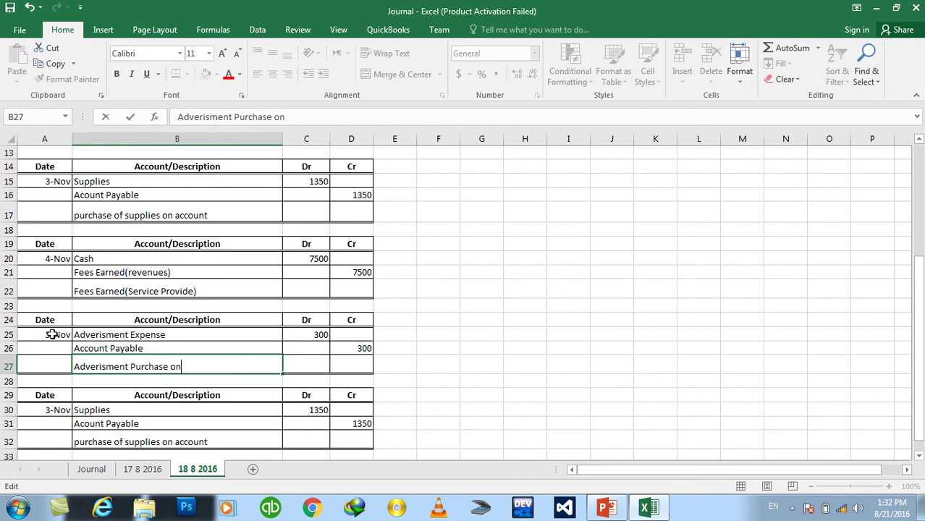
{"action": "type", "text": "Credit"}
{"action": "key", "text": "Return"}
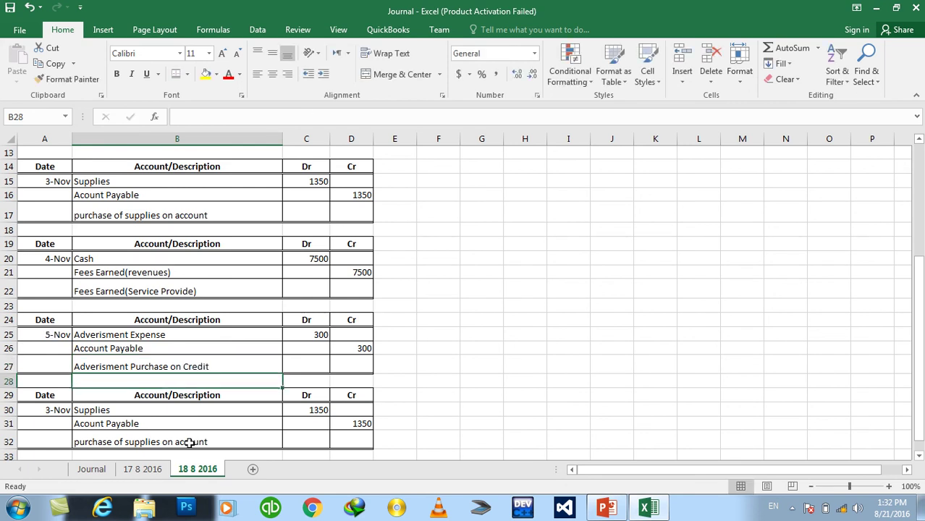
{"action": "left_click", "coordinate": [605, 510]}
{"action": "left_click", "coordinate": [82, 428]}
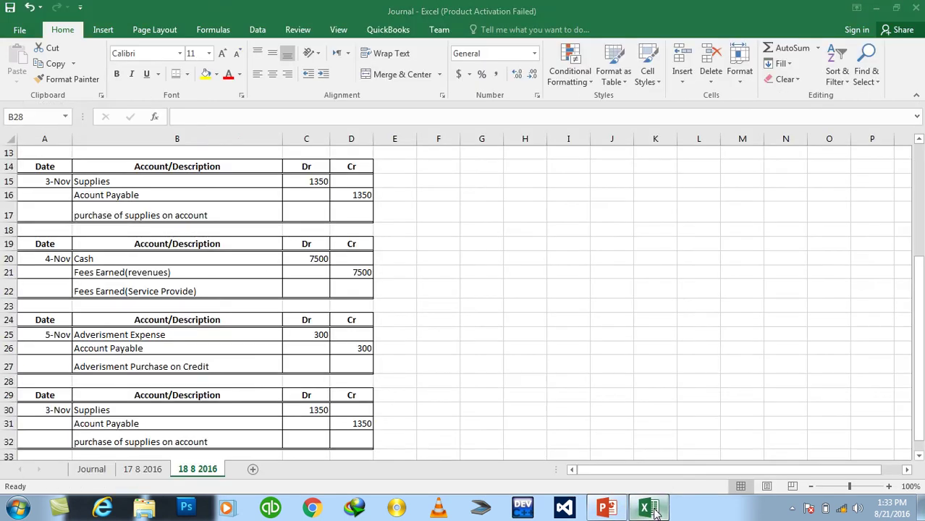
Return to the Excel Journal workbook after reading the Nov 6 entry on slide 109.
{"action": "left_click", "coordinate": [648, 506]}
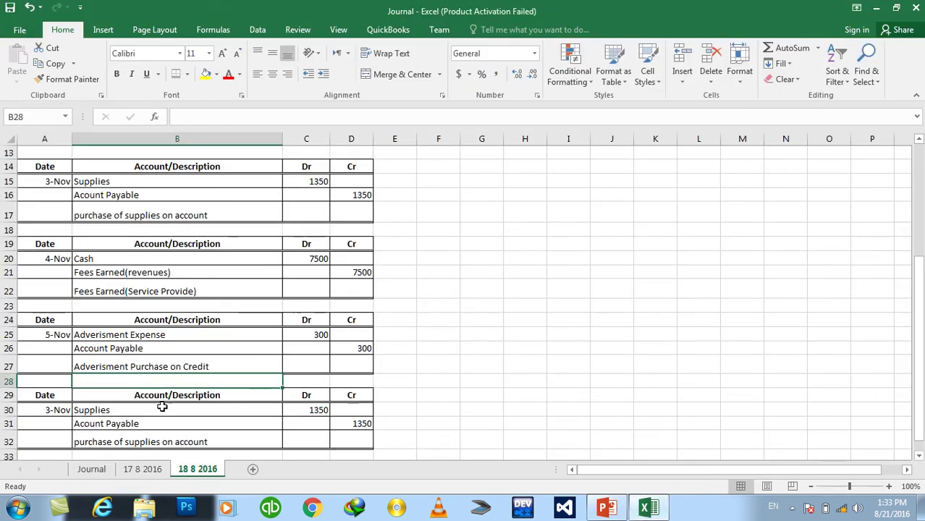
Date the fourth table Nov 6 and debit Cash 4000.
{"action": "left_click", "coordinate": [56, 410]}
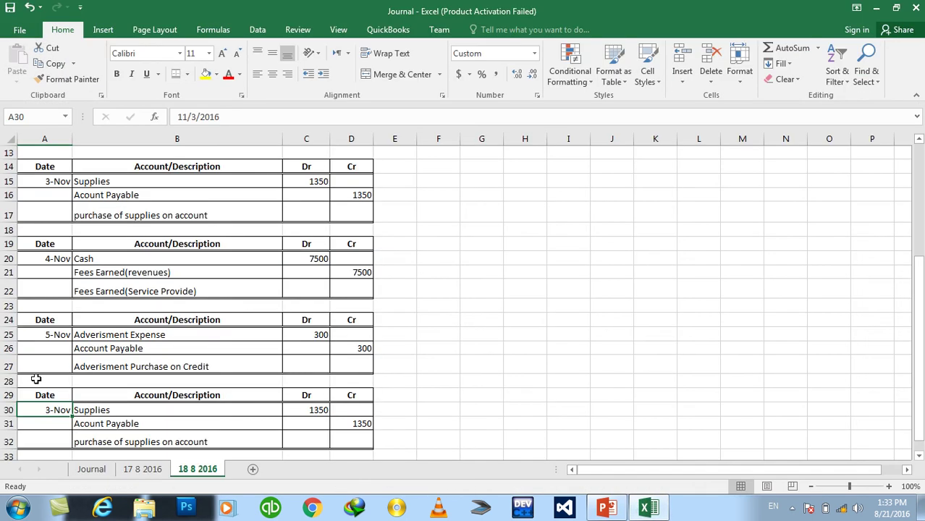
{"action": "type", "text": "NO"}
{"action": "key", "text": "BackSpace"}
{"action": "type", "text": "ov 6"}
{"action": "key", "text": "Tab"}
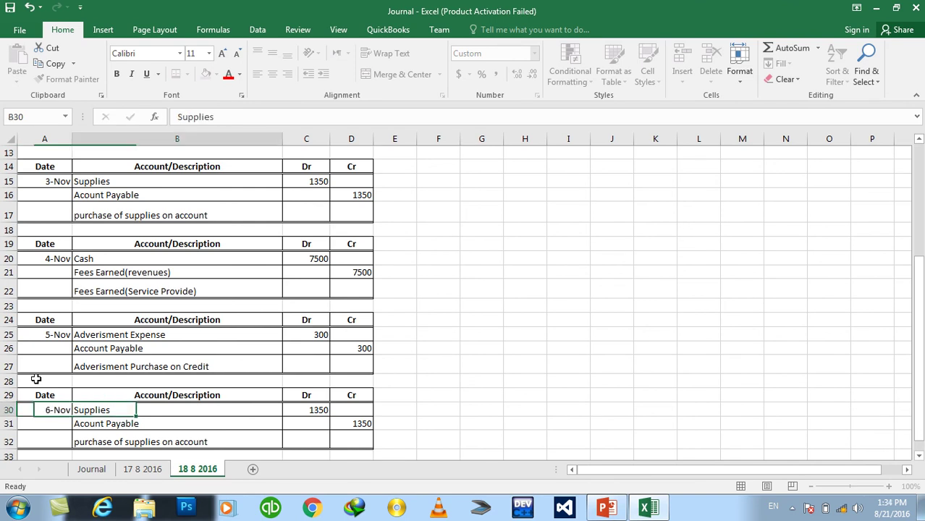
{"action": "type", "text": "Cash"}
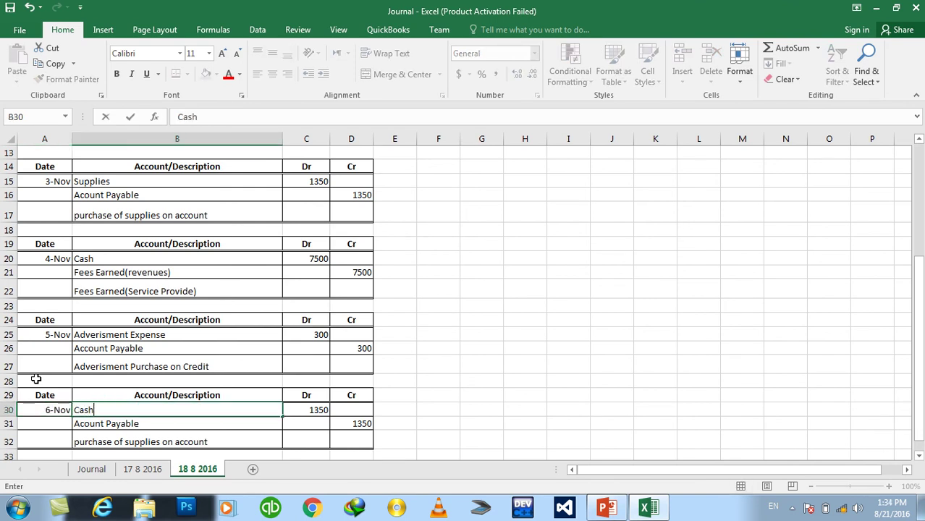
{"action": "key", "text": "Tab"}
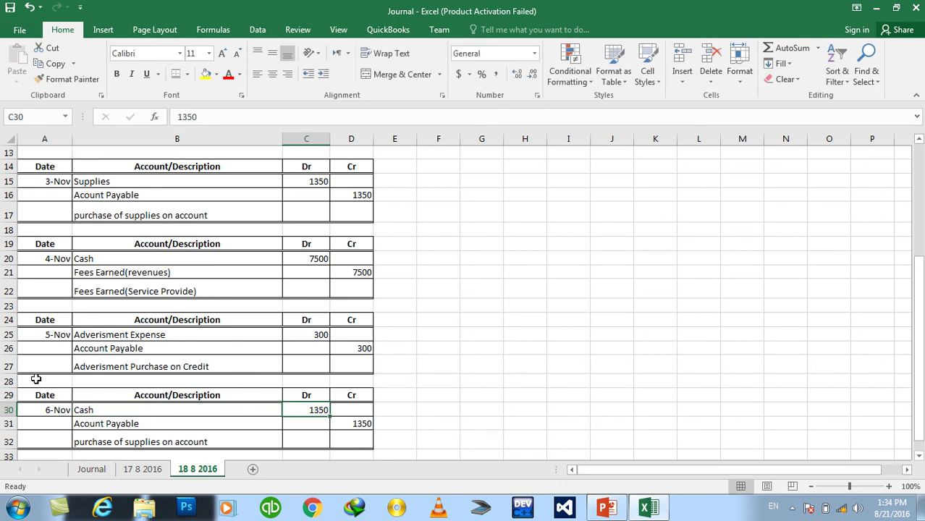
{"action": "type", "text": "4000"}
{"action": "key", "text": "Down"}
Debit Account Recivable 8000 on the second line.
{"action": "key", "text": "Left"}
{"action": "type", "text": "Account"}
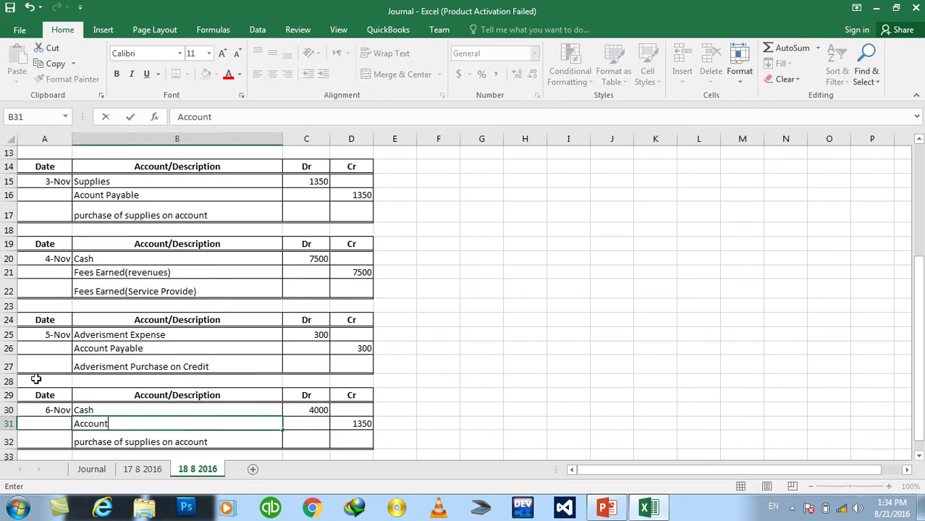
{"action": "type", "text": " Rec"}
{"action": "type", "text": "ivable"}
{"action": "key", "text": "Tab"}
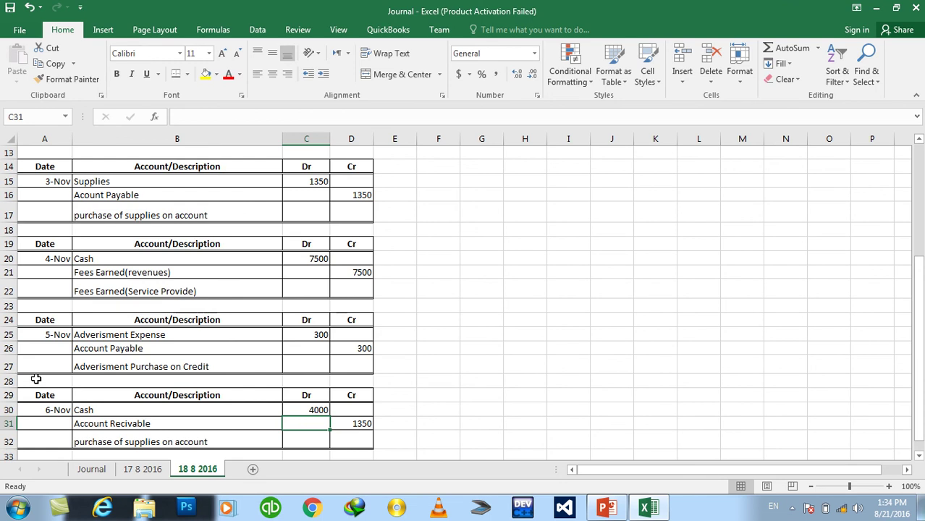
{"action": "type", "text": "8000"}
{"action": "key", "text": "Return"}
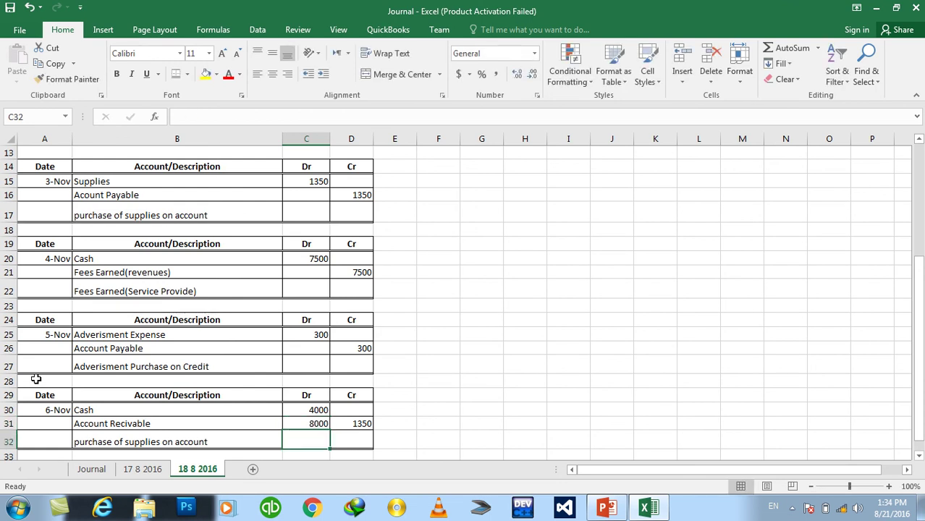
Credit Fees Earned(Revenues) 12000 on row 32, clearing the old 1350 from row 31.
{"action": "key", "text": "Left"}
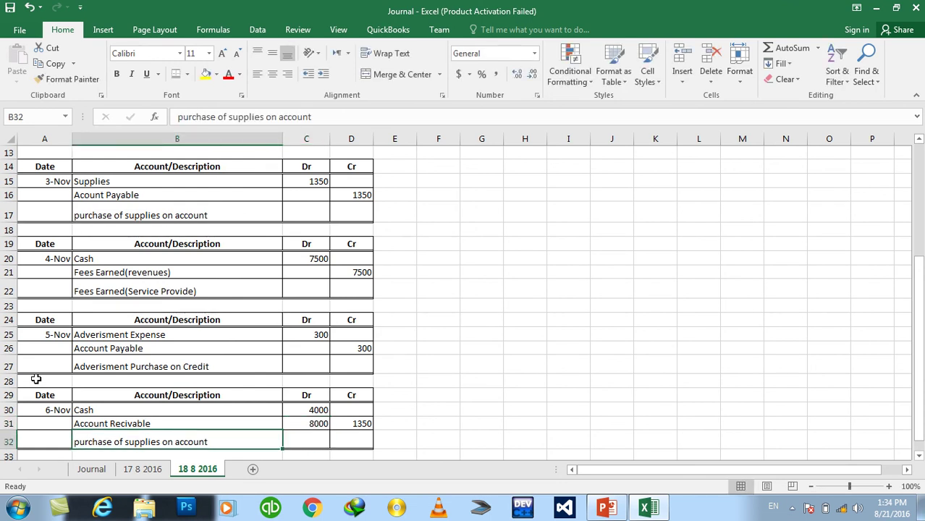
{"action": "type", "text": "F"}
{"action": "type", "text": "ees"}
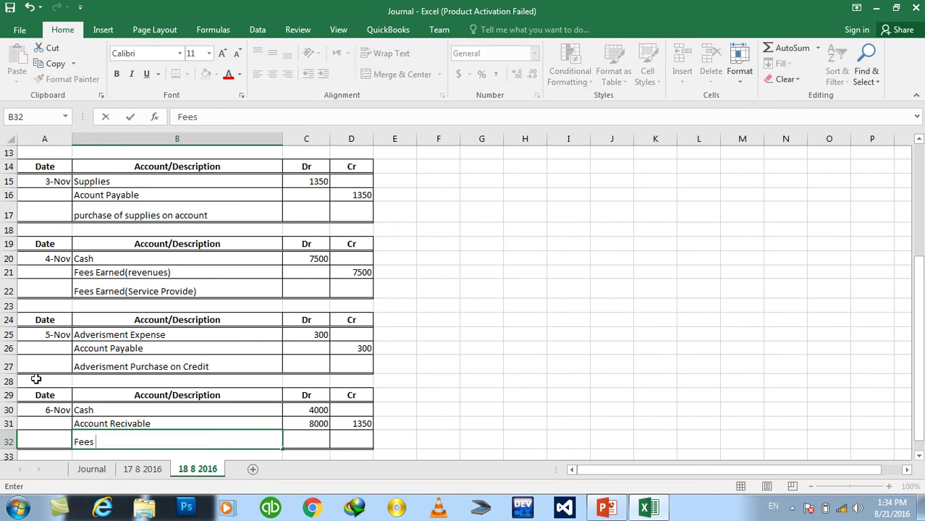
{"action": "type", "text": " Earned(Revenues)"}
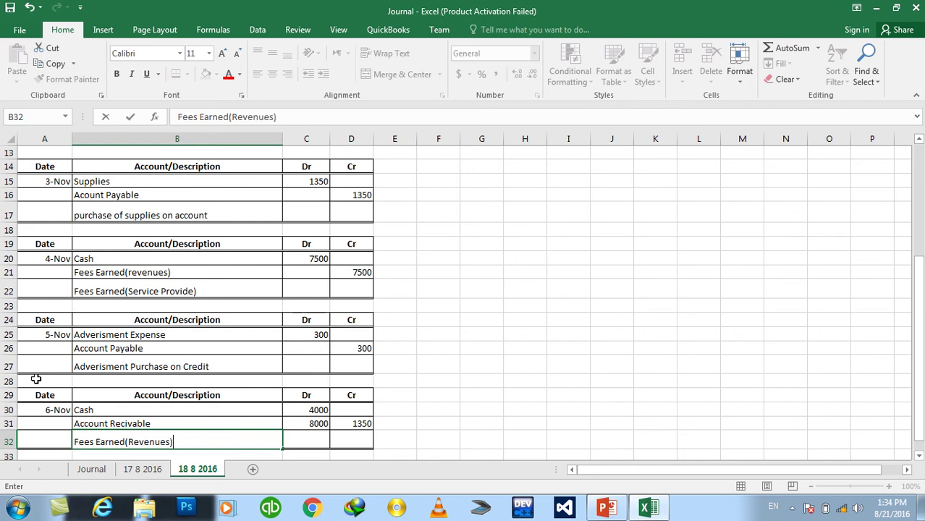
{"action": "key", "text": "Tab"}
{"action": "key", "text": "Up"}
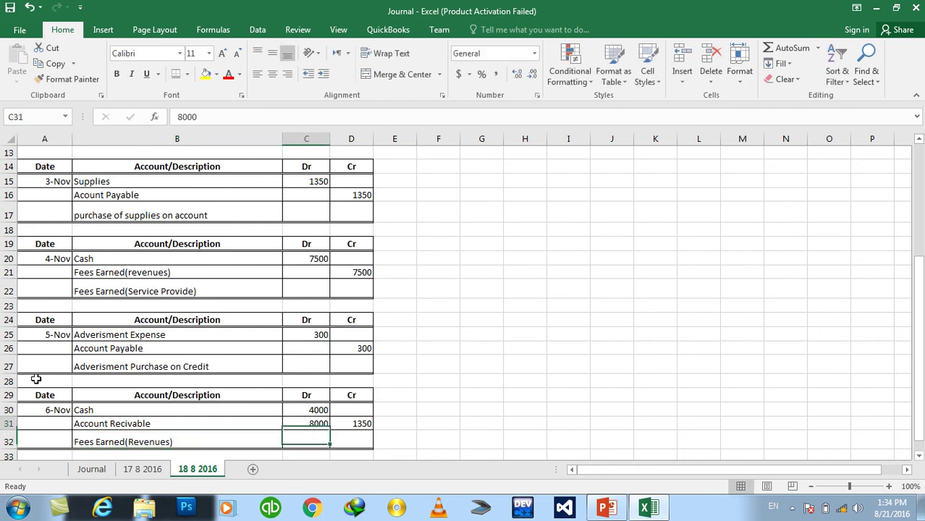
{"action": "key", "text": "Right"}
{"action": "key", "text": "Delete"}
{"action": "key", "text": "Down"}
{"action": "type", "text": "1"}
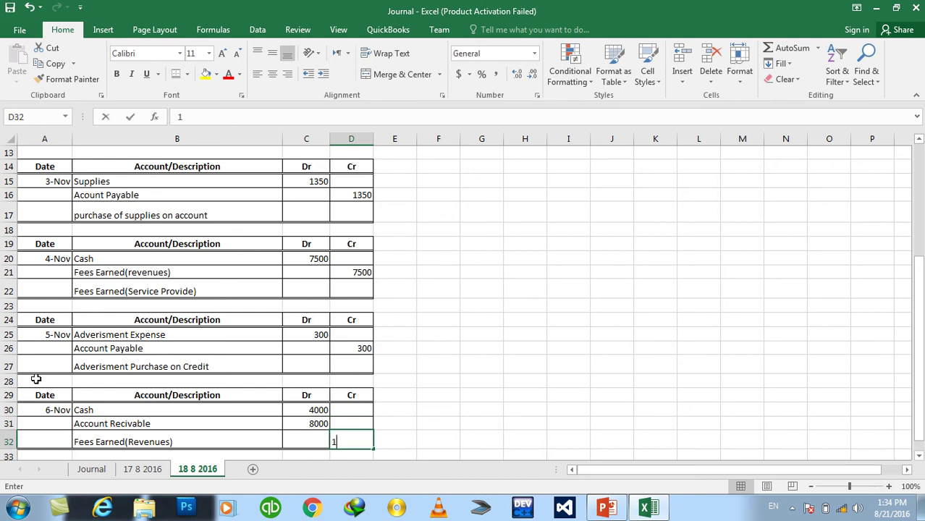
{"action": "type", "text": "2000"}
{"action": "key", "text": "Return"}
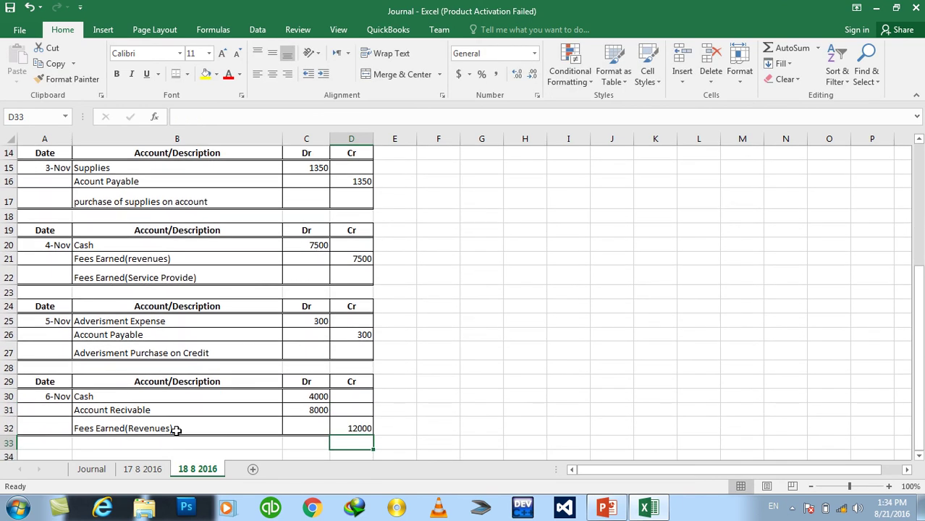
Go to slide 110 showing the Nov 7 expenses-paid-in-cash entry.
{"action": "left_click", "coordinate": [606, 508]}
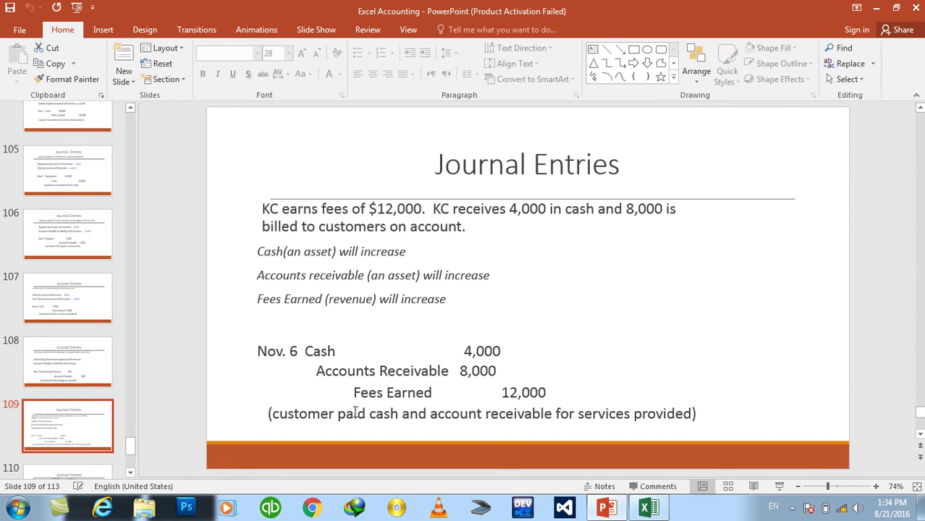
{"action": "left_click", "coordinate": [131, 473]}
{"action": "scroll", "coordinate": [131, 473], "scroll_direction": "down", "scroll_amount": 6}
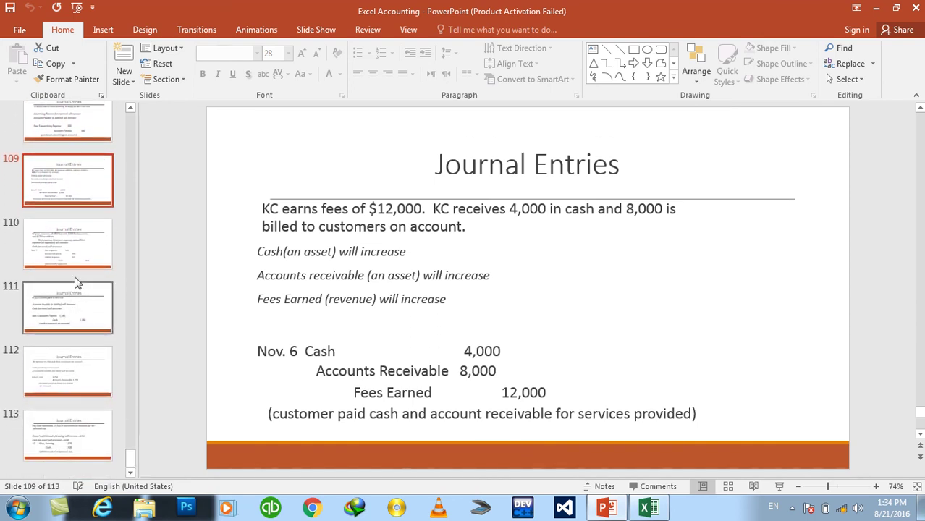
{"action": "left_click", "coordinate": [73, 260]}
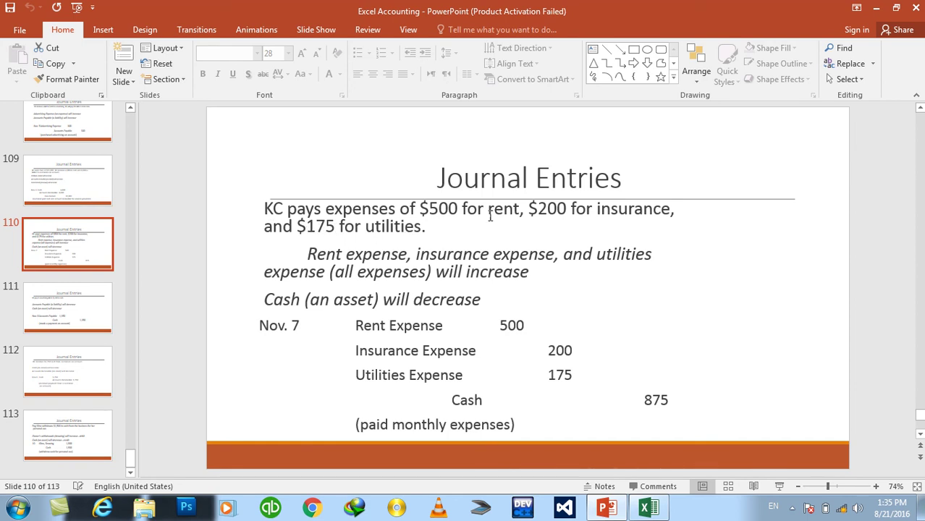
Highlight the $500, $200 and $175 amounts and the words Rent expense.
{"action": "left_click", "coordinate": [434, 208]}
{"action": "left_click_drag", "start_coordinate": [431, 208], "coordinate": [458, 209]}
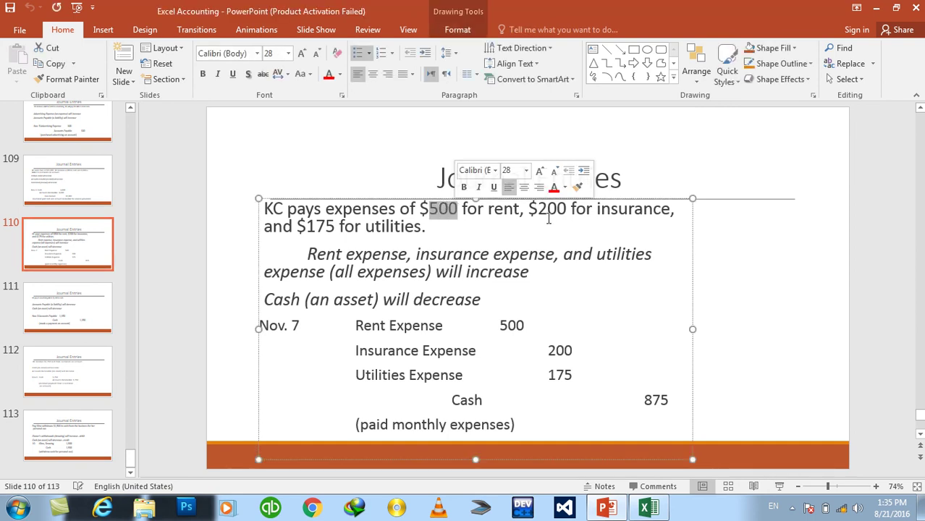
{"action": "left_click_drag", "start_coordinate": [539, 209], "coordinate": [572, 209]}
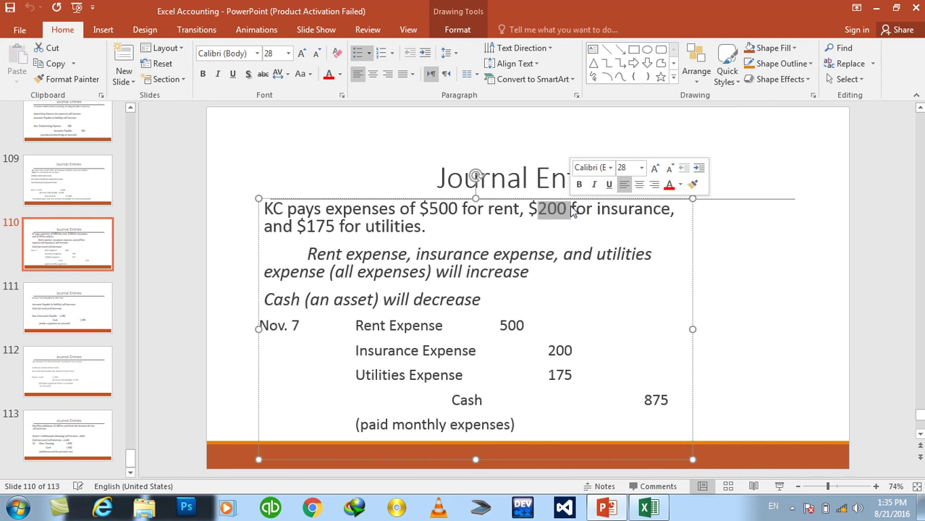
{"action": "left_click", "coordinate": [305, 226]}
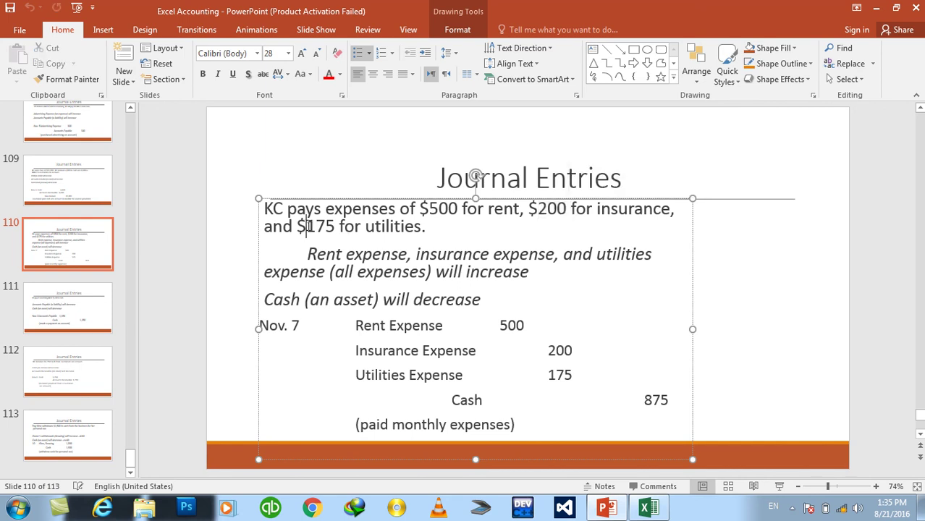
{"action": "left_click_drag", "start_coordinate": [306, 226], "coordinate": [330, 225]}
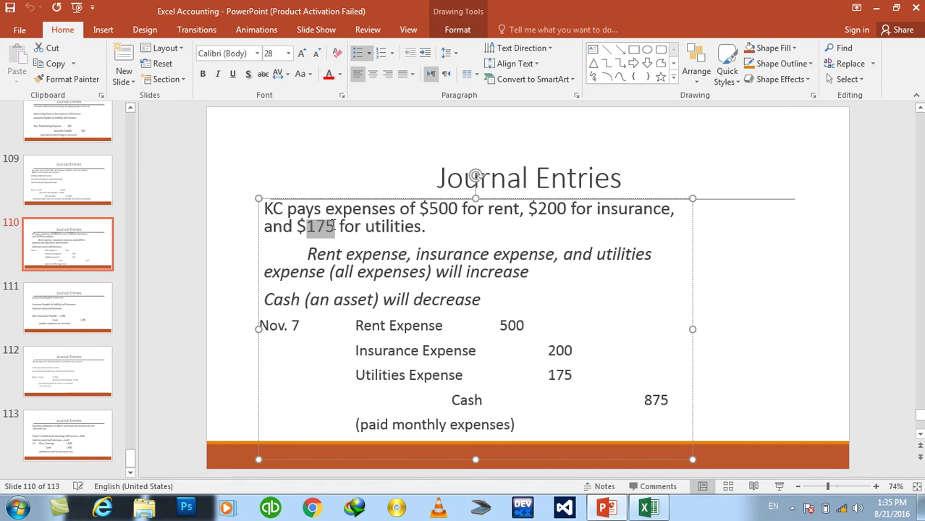
{"action": "left_click", "coordinate": [334, 227]}
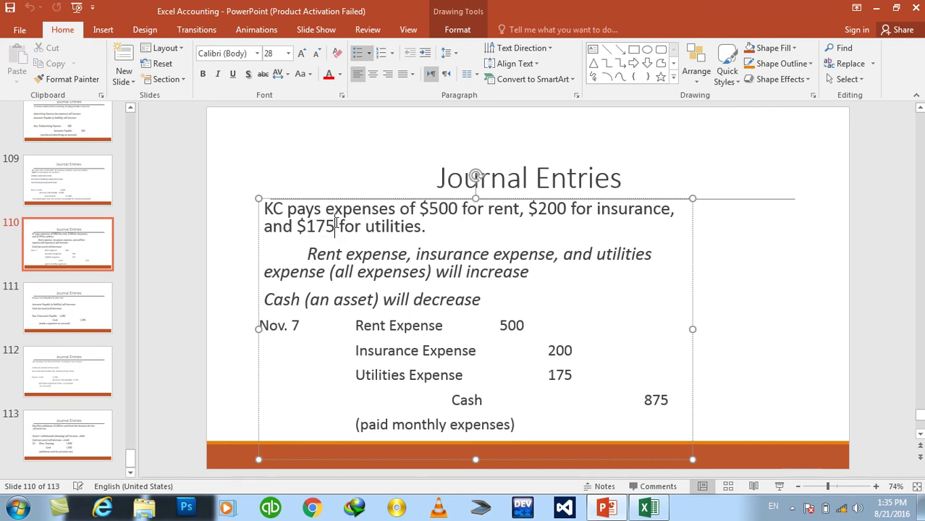
{"action": "left_click_drag", "start_coordinate": [308, 255], "coordinate": [620, 254]}
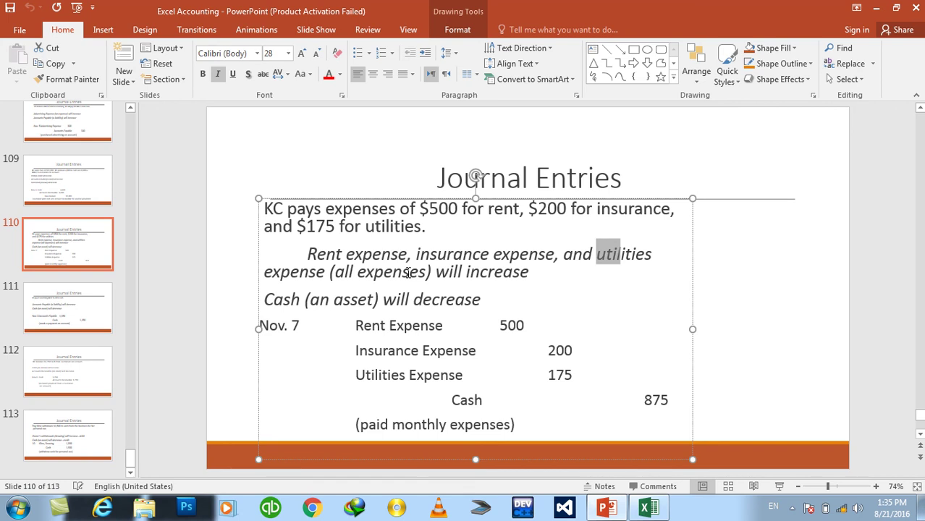
Copy the Nov 6 journal table A29:D32 in the Excel workbook.
{"action": "left_click", "coordinate": [648, 508]}
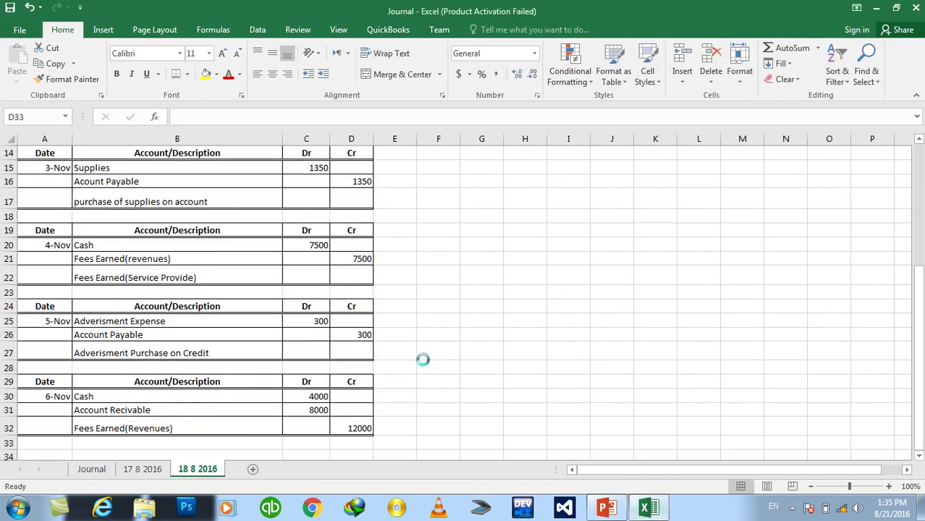
{"action": "left_click", "coordinate": [517, 350]}
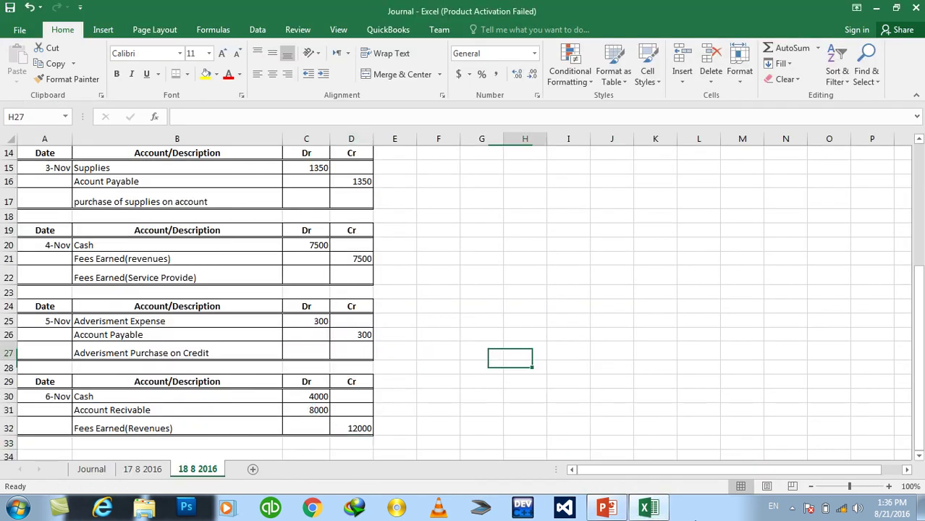
{"action": "left_click_drag", "start_coordinate": [366, 428], "coordinate": [45, 381]}
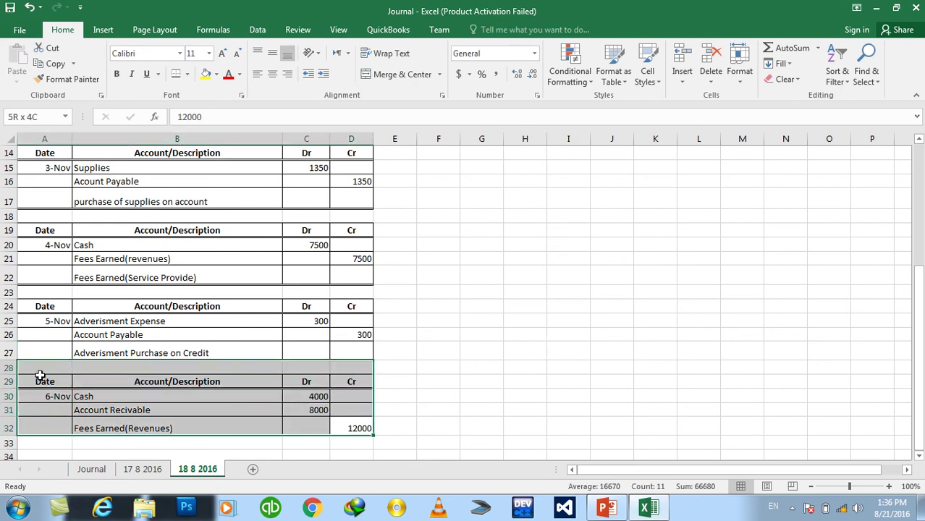
{"action": "key", "text": "ctrl+c"}
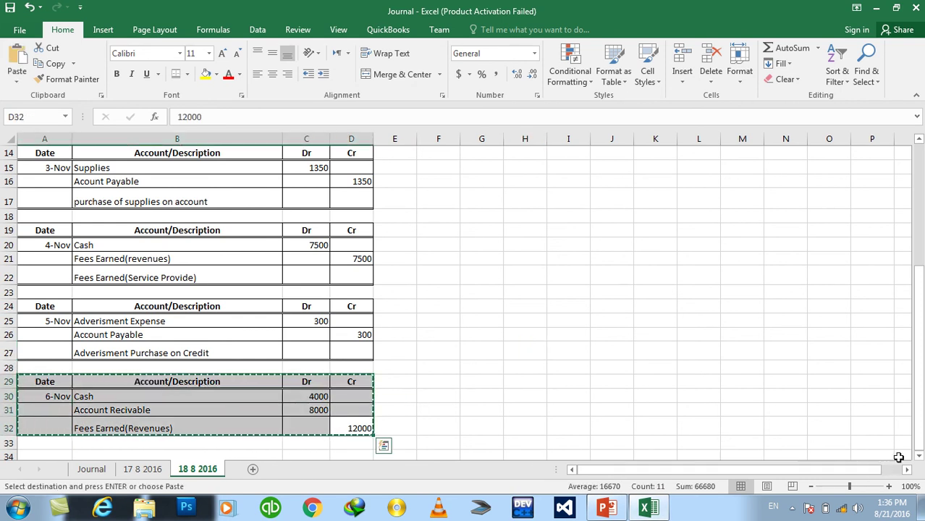
{"action": "left_click", "coordinate": [919, 457]}
{"action": "scroll", "coordinate": [919, 458], "scroll_direction": "down", "scroll_amount": 3}
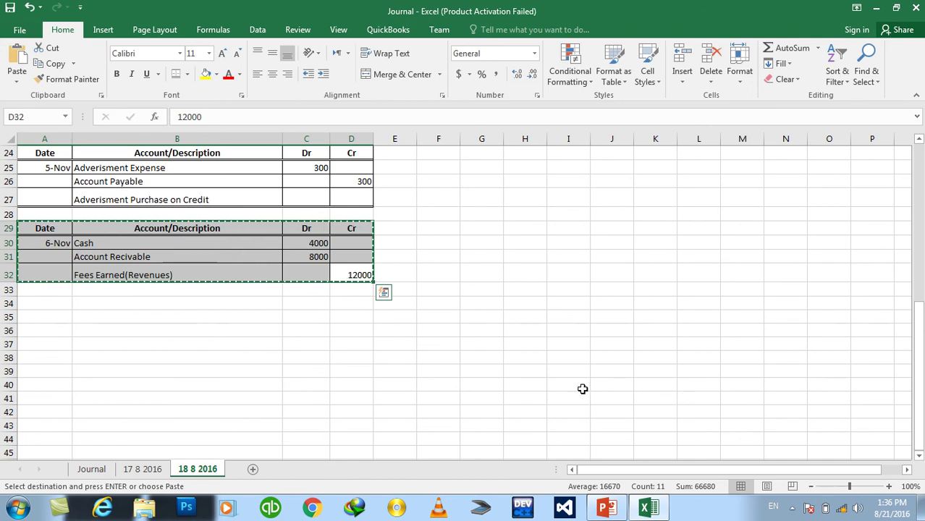
Paste copies of the table at A34 and A39, then type Nov 7 as the first copy's date.
{"action": "left_click", "coordinate": [45, 305]}
{"action": "key", "text": "ctrl+v"}
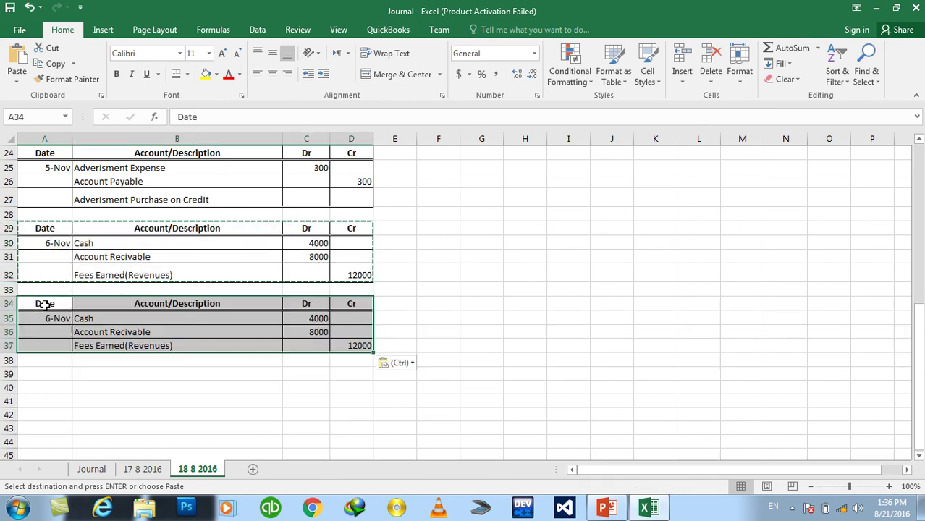
{"action": "left_click", "coordinate": [46, 372]}
{"action": "key", "text": "ctrl+v"}
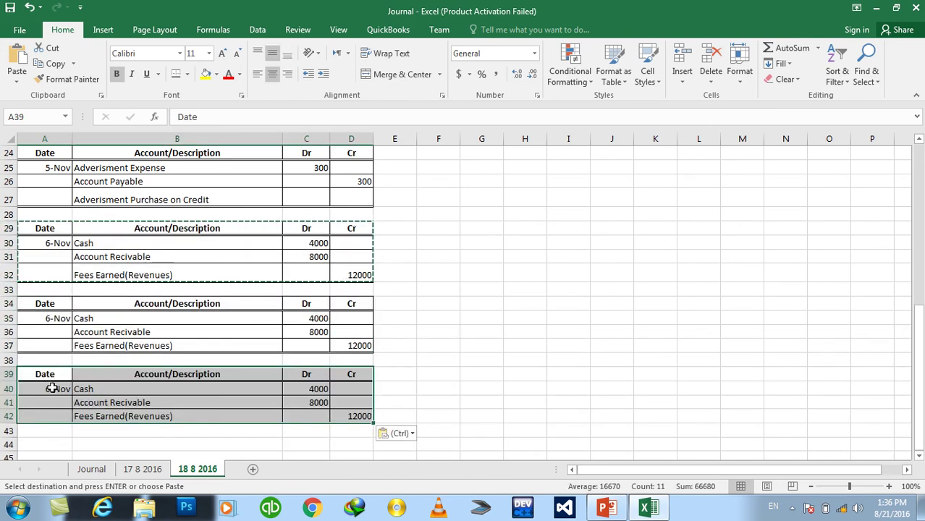
{"action": "key", "text": "Escape"}
{"action": "left_click", "coordinate": [59, 319]}
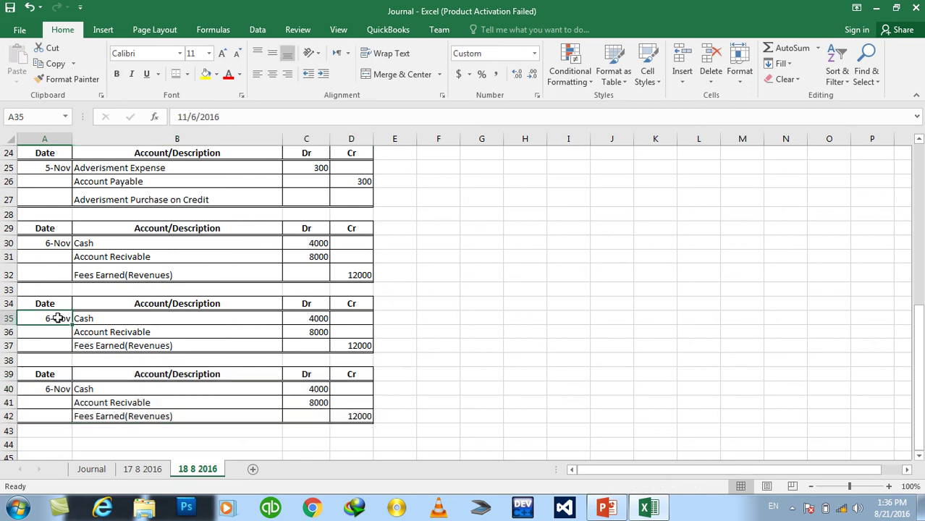
{"action": "type", "text": "Nov 7"}
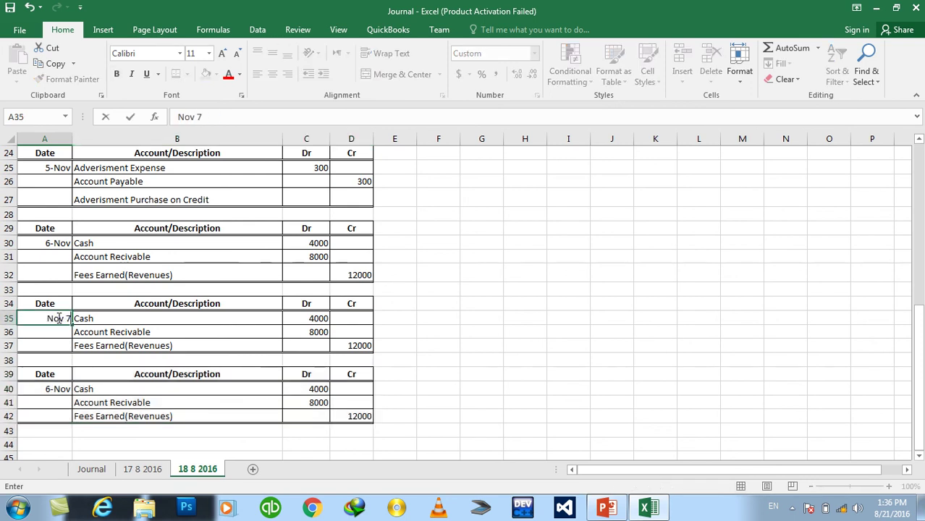
Commit the Nov 7 date and enter Rent Expe and Utility Expe as the first two lines.
{"action": "key", "text": "Tab"}
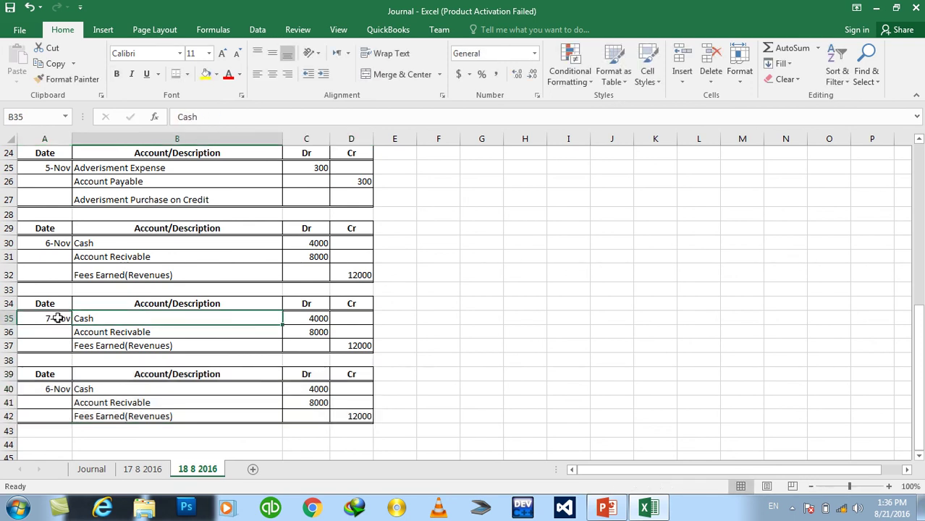
{"action": "type", "text": "Rent Expe"}
{"action": "key", "text": "Return"}
{"action": "type", "text": "Utit"}
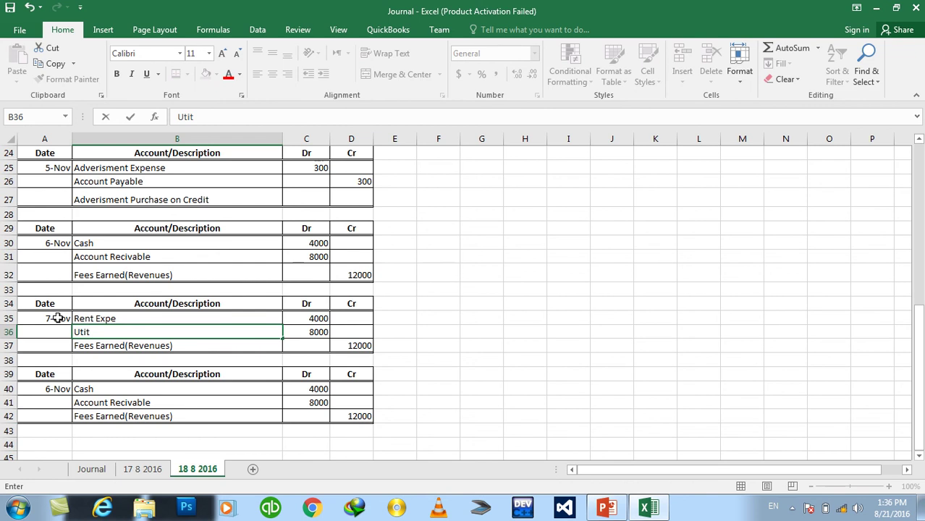
{"action": "type", "text": "lity"}
{"action": "type", "text": " Wo"}
{"action": "key", "text": "BackSpace"}
{"action": "key", "text": "BackSpace"}
{"action": "type", "text": "Expe"}
{"action": "key", "text": "Return"}
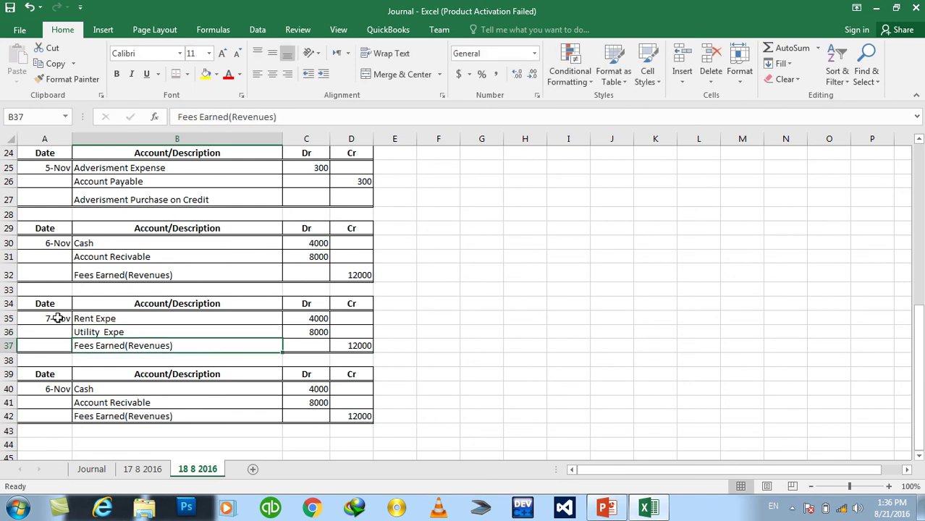
Add Insurance Exppe as the third expense line, then bring up the PowerPoint slide.
{"action": "type", "text": "Insurance "}
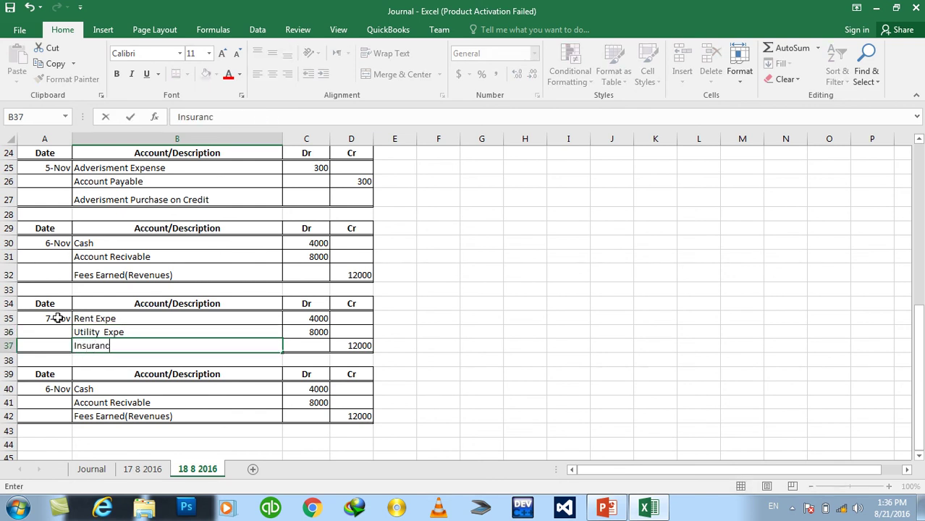
{"action": "type", "text": "Ec"}
{"action": "key", "text": "BackSpace"}
{"action": "type", "text": "xppe"}
{"action": "key", "text": "Tab"}
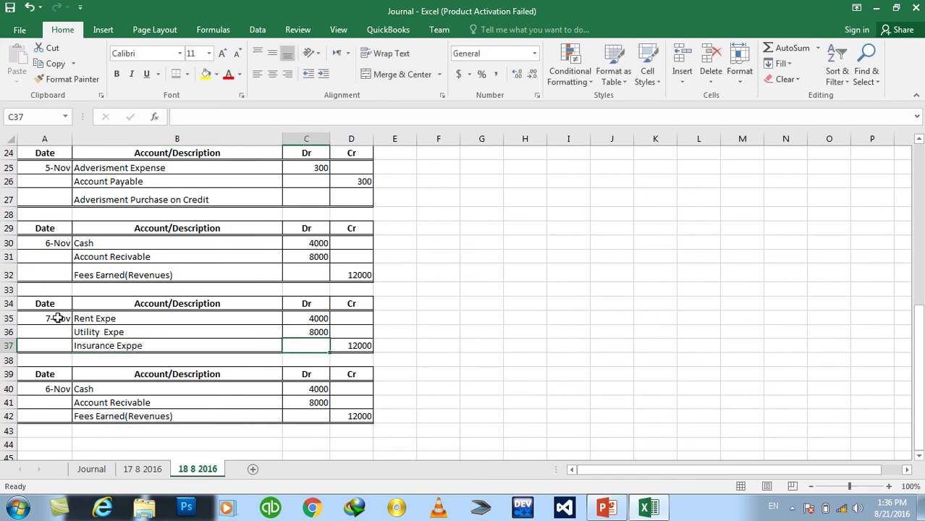
{"action": "key", "text": "Up"}
{"action": "key", "text": "Up"}
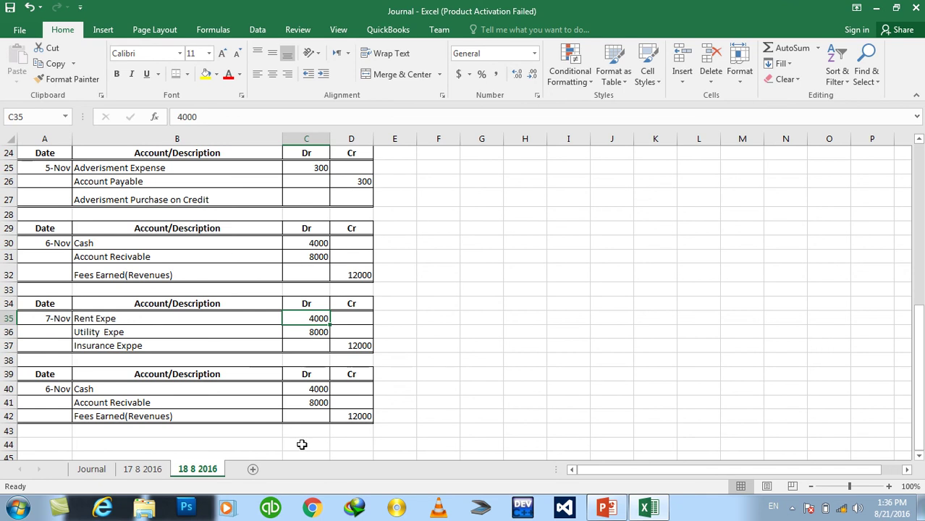
{"action": "left_click", "coordinate": [606, 506]}
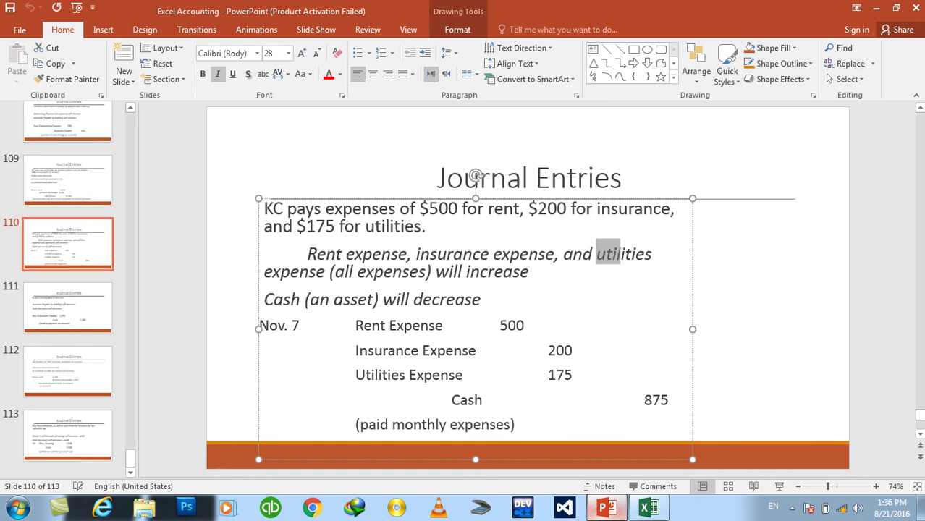
Enter debits of 500 for rent, 175 for utility and 200 for insurance in C35:C37.
{"action": "key", "text": "alt+Tab"}
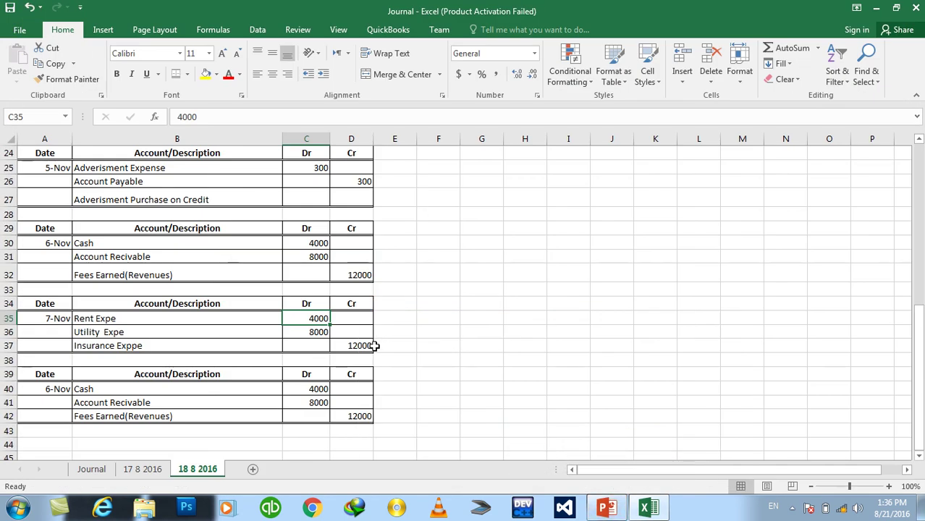
{"action": "type", "text": "500"}
{"action": "key", "text": "Return"}
{"action": "type", "text": "1"}
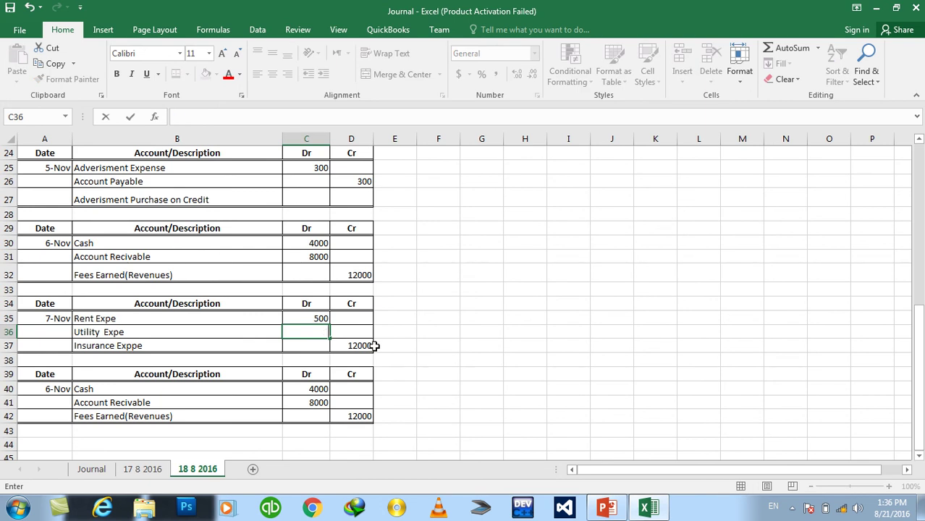
{"action": "type", "text": "5"}
{"action": "key", "text": "Return"}
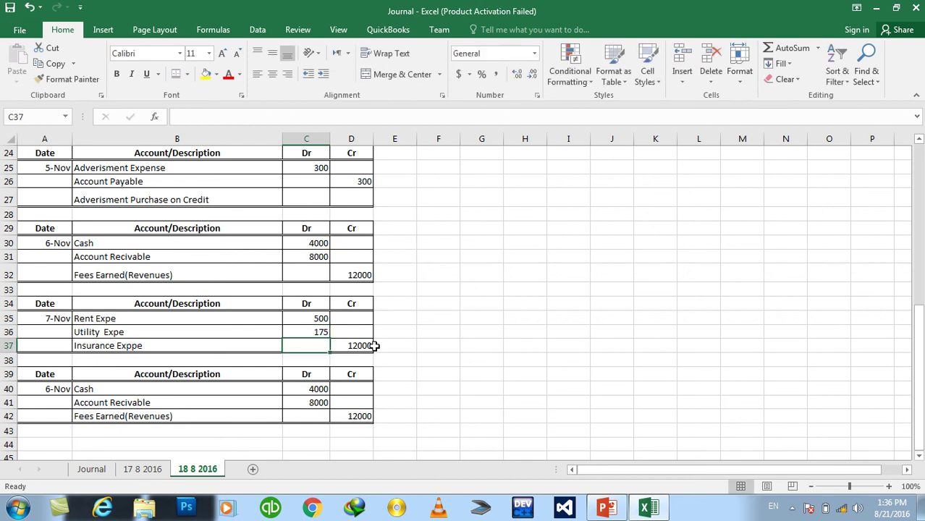
{"action": "type", "text": "200"}
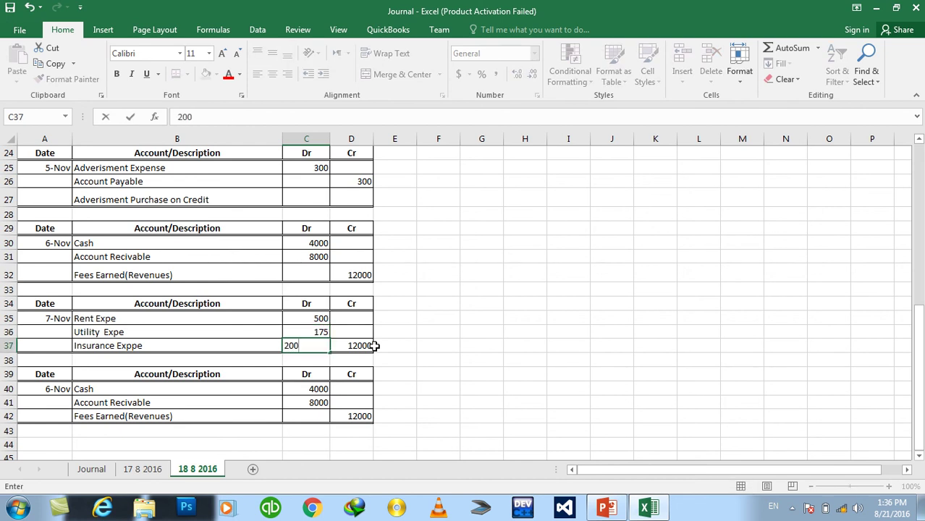
{"action": "key", "text": "Return"}
Insert a blank row at row 37 inside the Nov 7 table.
{"action": "left_click", "coordinate": [7, 346]}
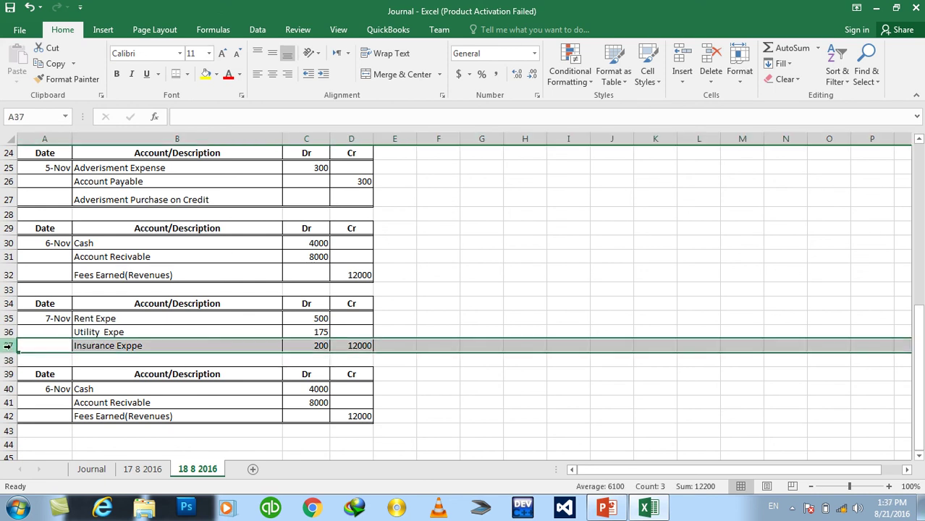
{"action": "right_click", "coordinate": [7, 346]}
{"action": "left_click", "coordinate": [43, 240]}
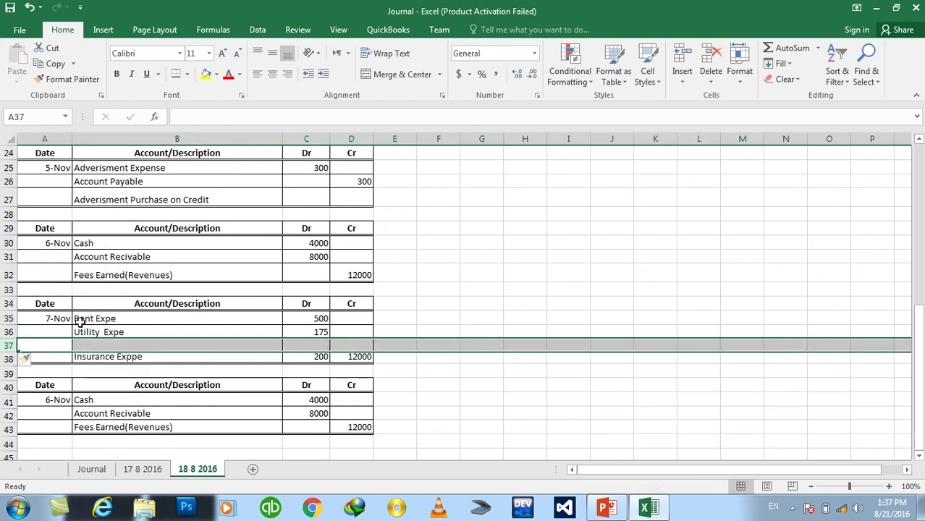
{"action": "right_click", "coordinate": [8, 346]}
{"action": "key", "text": "Escape"}
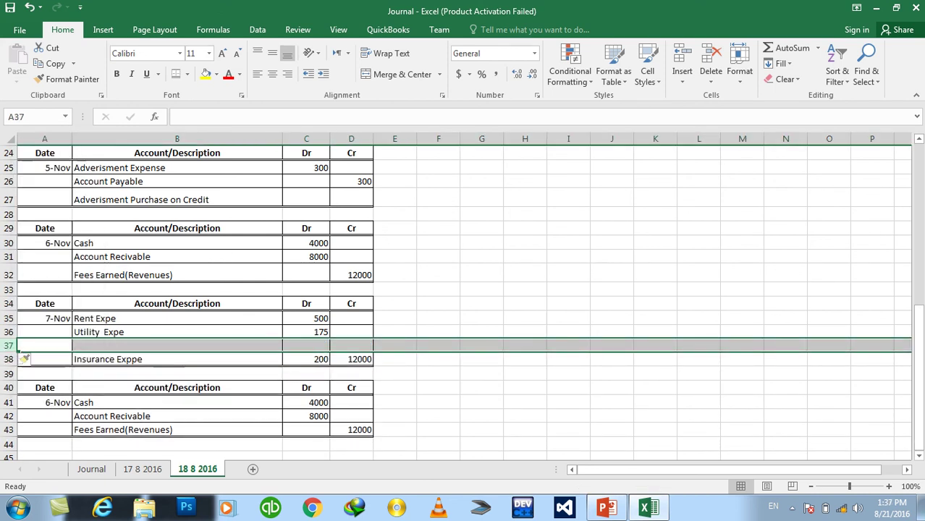
Move the Insurance Exppe label from B38 up to B37 and give it a 200 debit.
{"action": "left_click", "coordinate": [83, 359]}
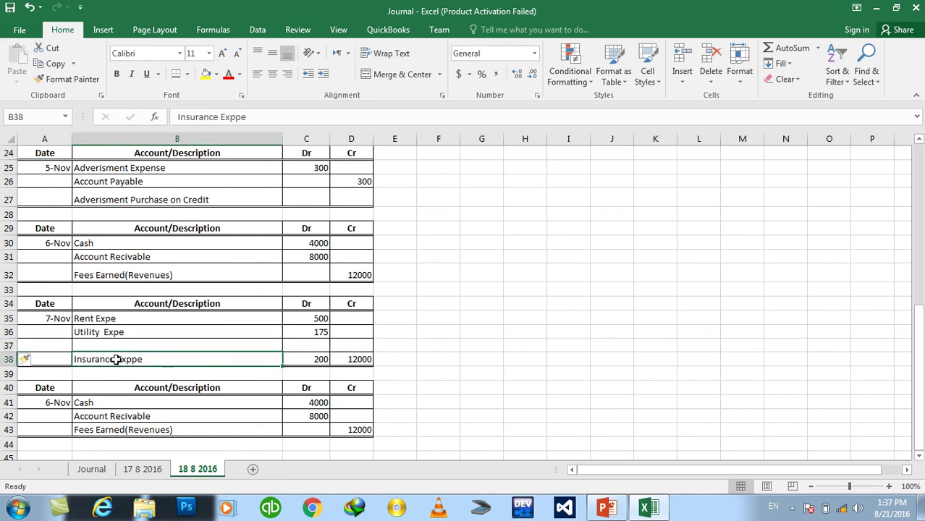
{"action": "key", "text": "ctrl+x"}
{"action": "left_click", "coordinate": [112, 345]}
{"action": "key", "text": "ctrl+v"}
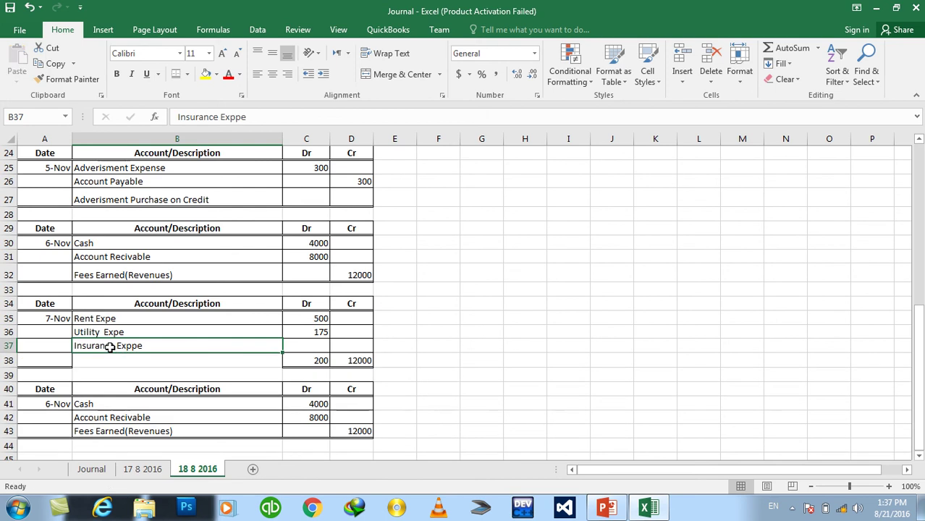
{"action": "left_click", "coordinate": [300, 360]}
{"action": "left_click", "coordinate": [316, 346]}
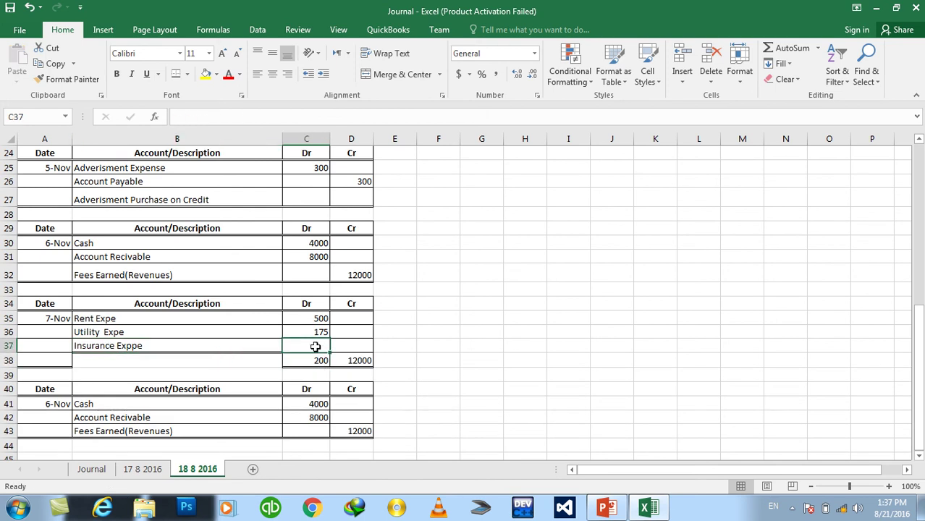
{"action": "type", "text": "200"}
{"action": "key", "text": "Return"}
{"action": "key", "text": "Left"}
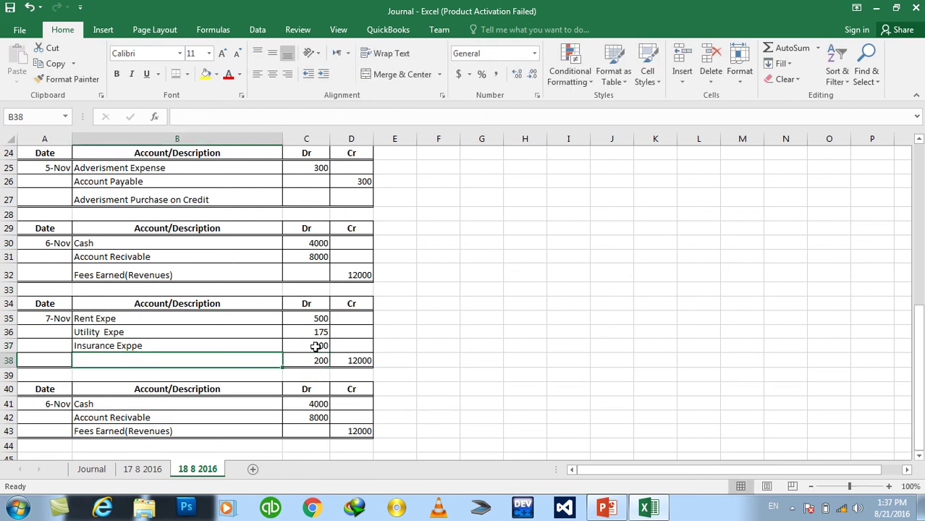
Insert a blank row above the totals and apply All Borders to the Nov 7 table A34:D39.
{"action": "left_click", "coordinate": [8, 360]}
{"action": "right_click", "coordinate": [9, 359]}
{"action": "left_click", "coordinate": [72, 257]}
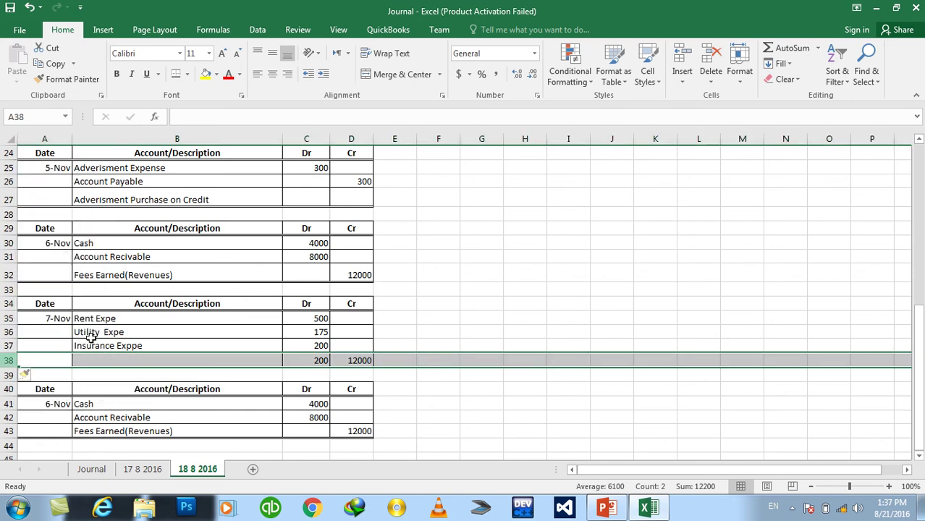
{"action": "left_click", "coordinate": [107, 370]}
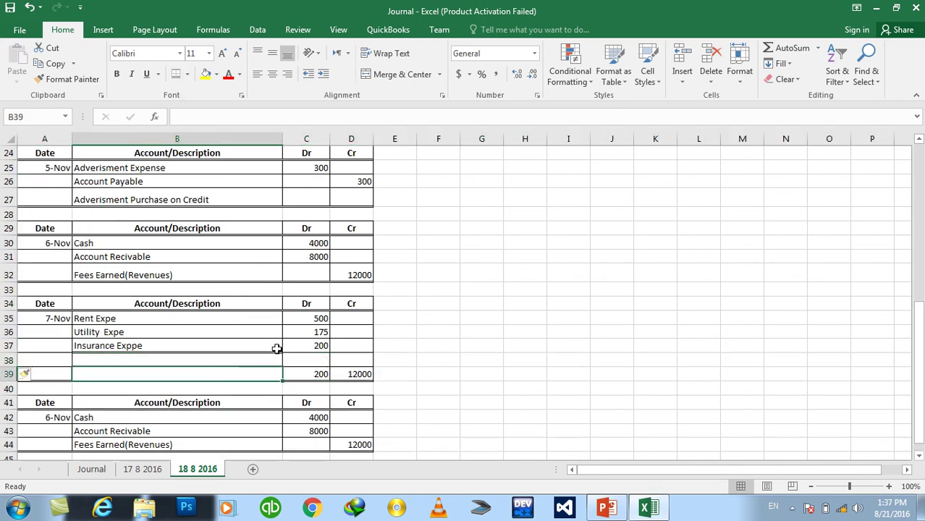
{"action": "left_click_drag", "start_coordinate": [348, 371], "coordinate": [66, 304]}
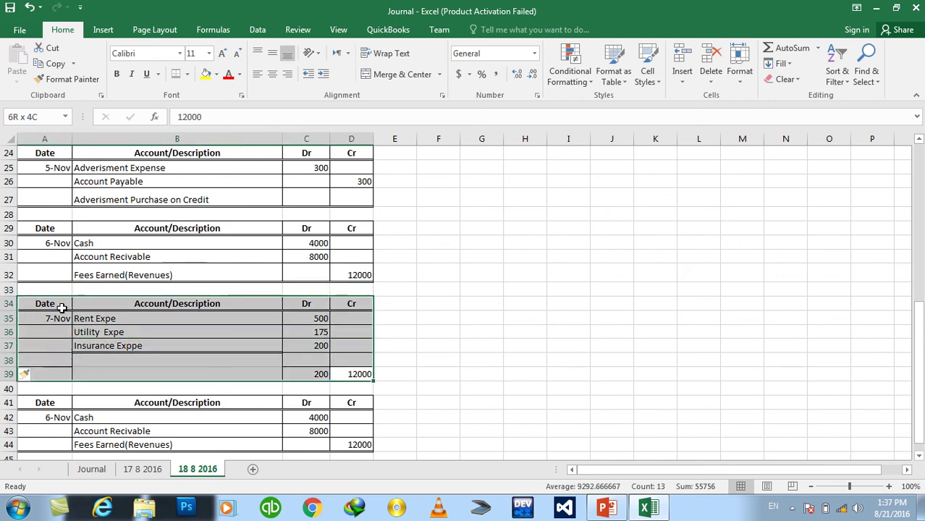
{"action": "left_click", "coordinate": [121, 347]}
{"action": "left_click", "coordinate": [187, 74]}
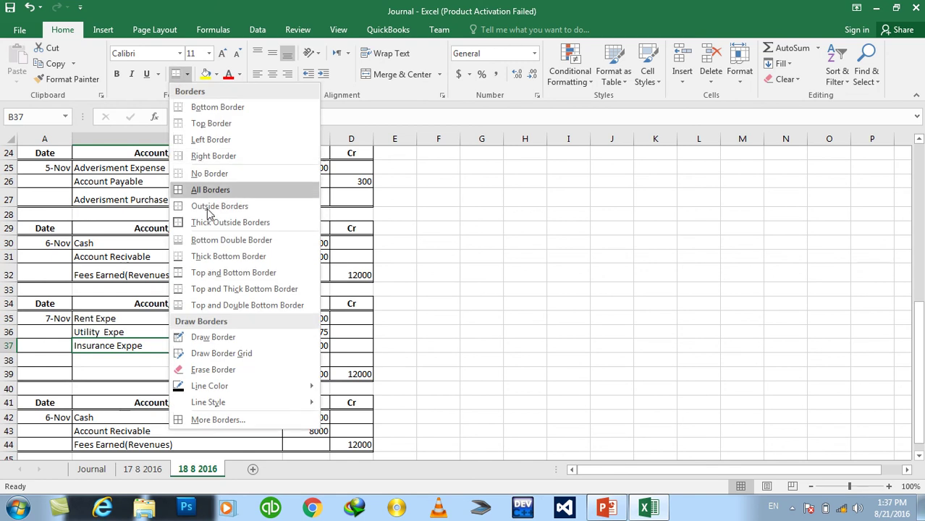
{"action": "left_click", "coordinate": [205, 190]}
Enter Cash as the account name in B38.
{"action": "left_click", "coordinate": [154, 358]}
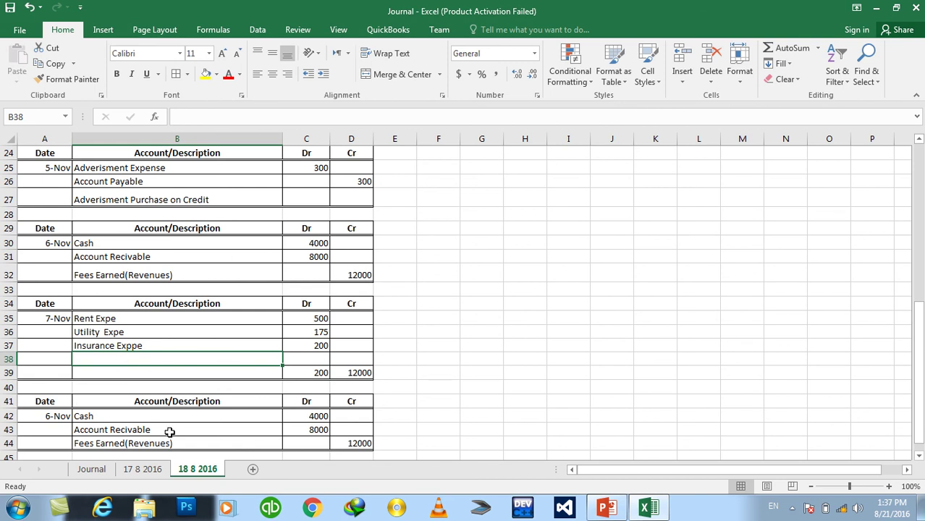
{"action": "type", "text": "Cash"}
{"action": "key", "text": "Tab"}
{"action": "key", "text": "Tab"}
{"action": "key", "text": "Tab"}
{"action": "key", "text": "Left"}
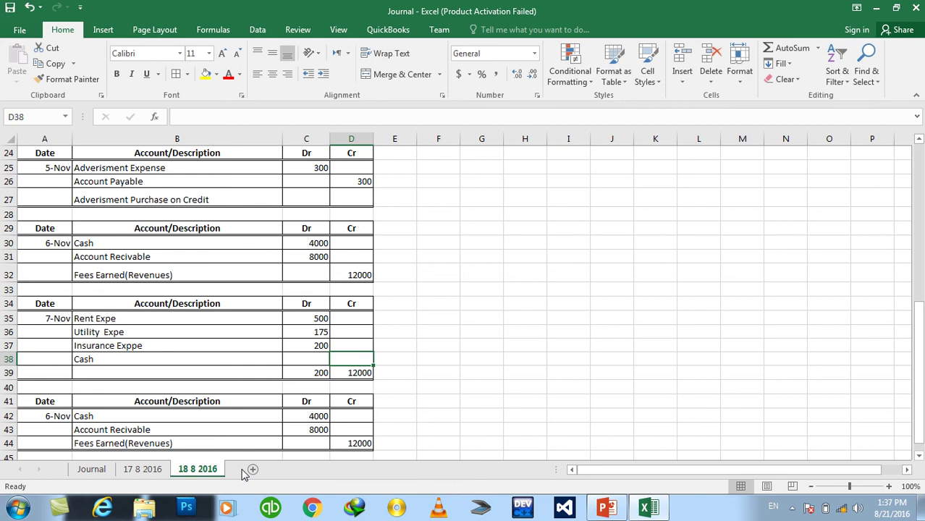
Credit Cash 875 and clear the leftover 200 and 12000 totals from row 39.
{"action": "left_click", "coordinate": [609, 508]}
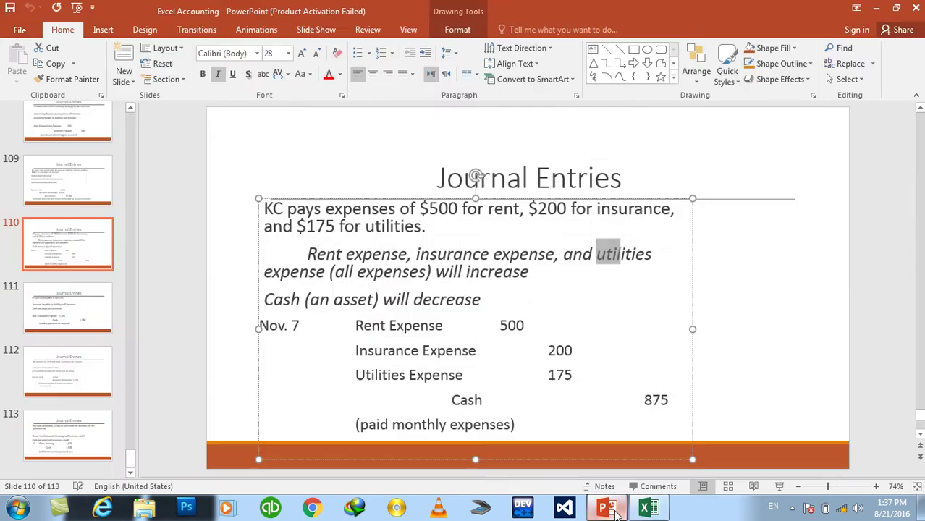
{"action": "left_click", "coordinate": [614, 509]}
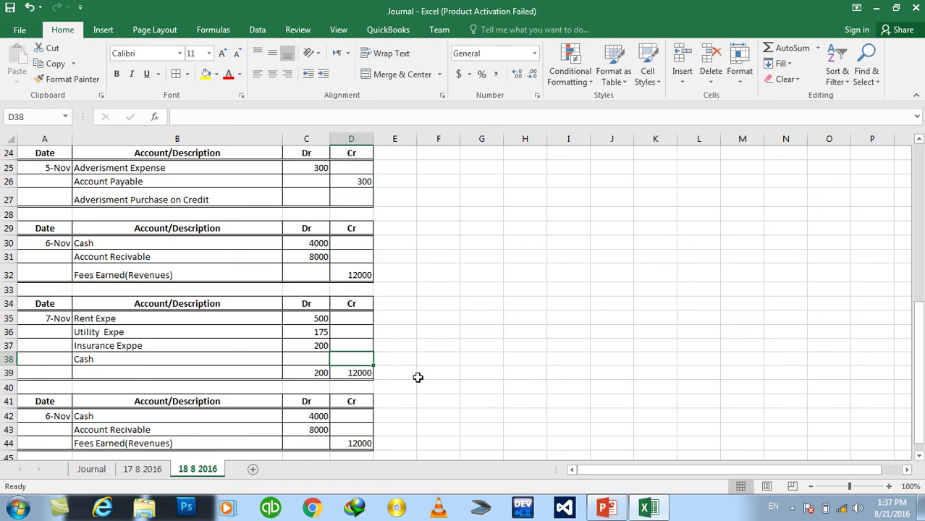
{"action": "type", "text": "875"}
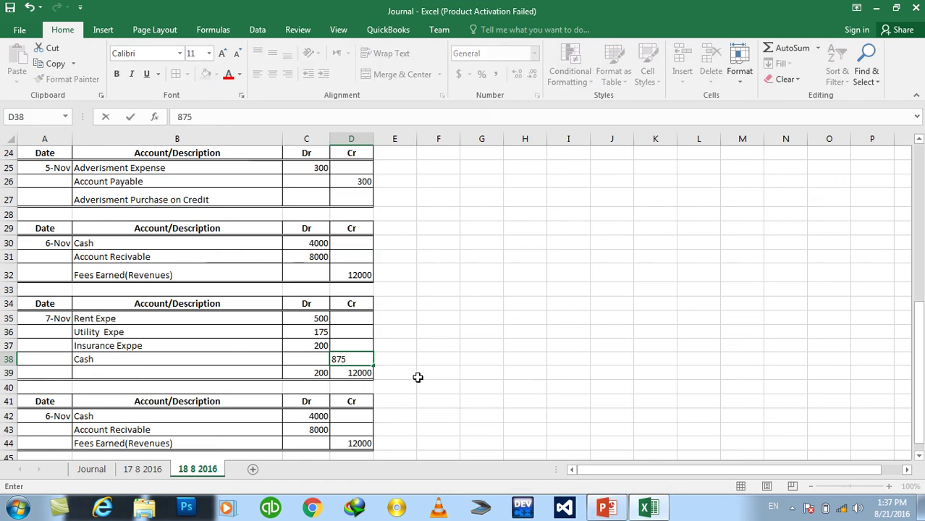
{"action": "key", "text": "Return"}
{"action": "key", "text": "Left"}
{"action": "key", "text": "Delete"}
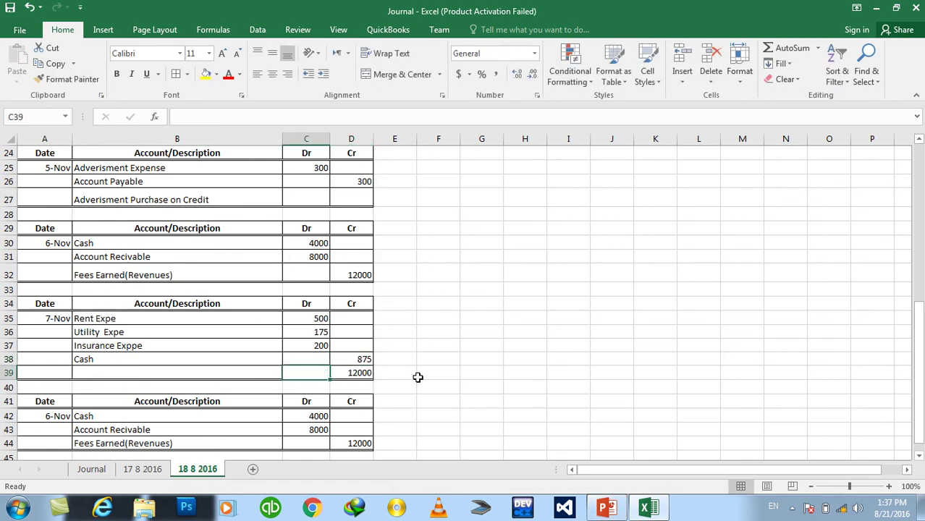
{"action": "key", "text": "Right"}
{"action": "key", "text": "Delete"}
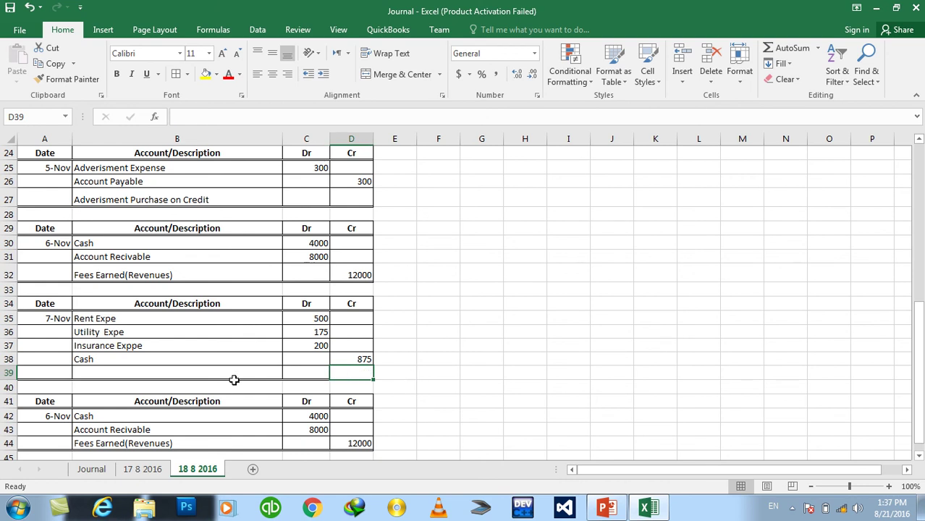
Type a cash-decrease description citing rent, utility and insurance expenses in B39, and autofit column B.
{"action": "left_click", "coordinate": [232, 378]}
{"action": "type", "text": "Cash"}
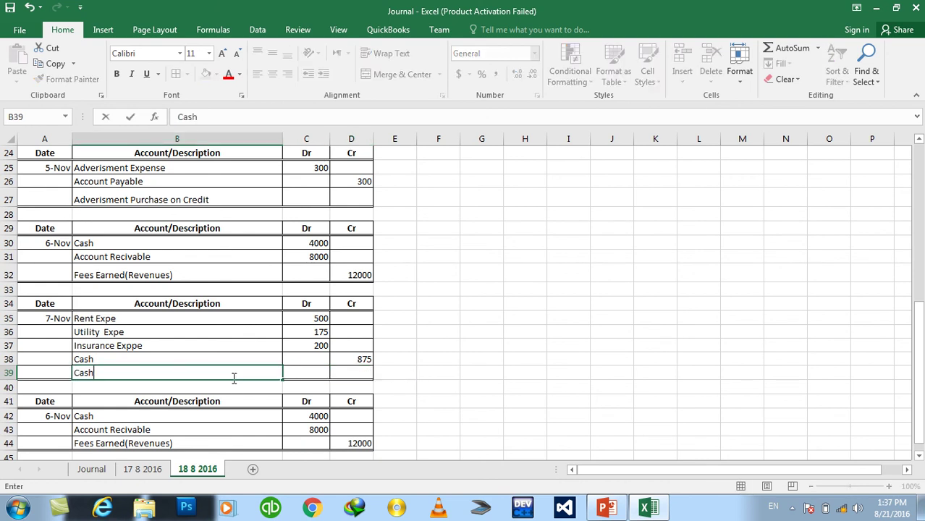
{"action": "type", "text": " de"}
{"action": "type", "text": "ac"}
{"action": "key", "text": "BackSpace"}
{"action": "key", "text": "BackSpace"}
{"action": "type", "text": "crease b"}
{"action": "key", "text": "BackSpace"}
{"action": "type", "text": "due to "}
{"action": "type", "text": "Rent"}
{"action": "type", "text": "Expe"}
{"action": "key", "text": "BackSpace"}
{"action": "type", "text": "Uti"}
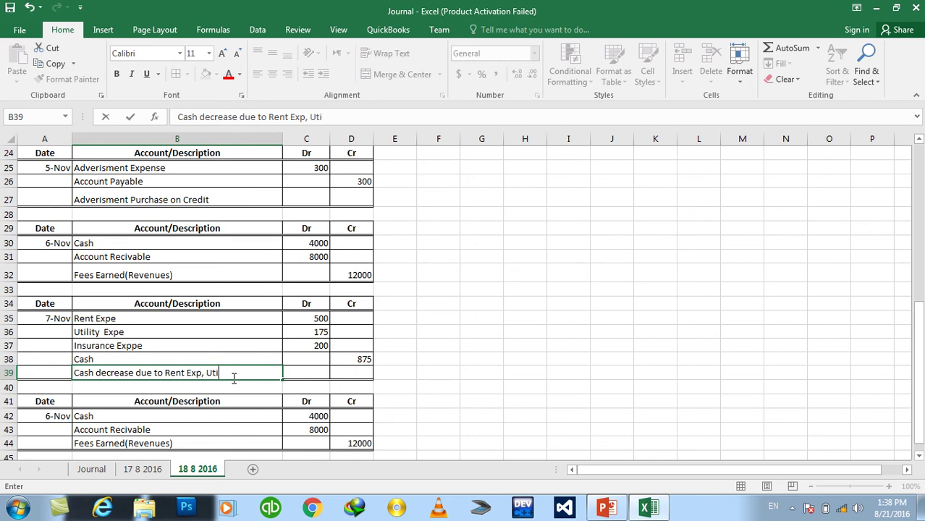
{"action": "type", "text": "lity Expe, I"}
{"action": "type", "text": "ns"}
{"action": "type", "text": "uran"}
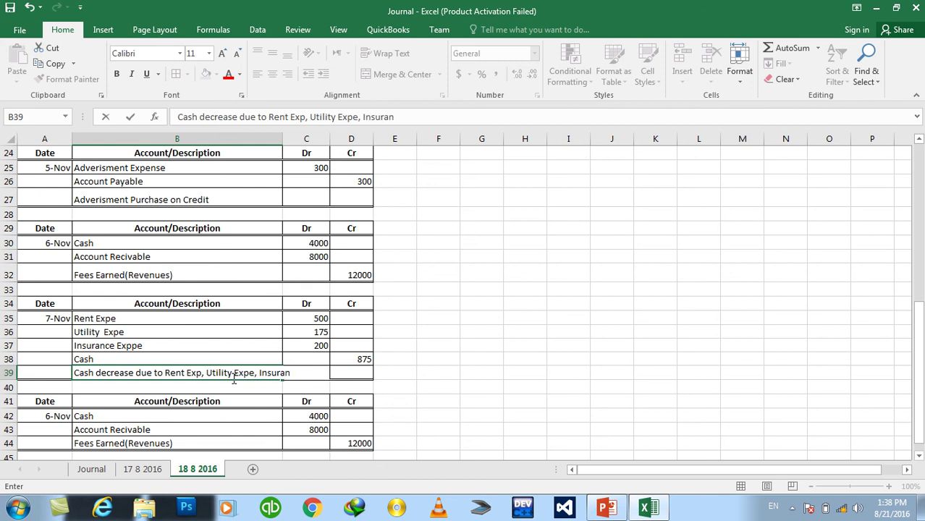
{"action": "type", "text": "e Expe"}
{"action": "key", "text": "BackSpace"}
{"action": "key", "text": "Return"}
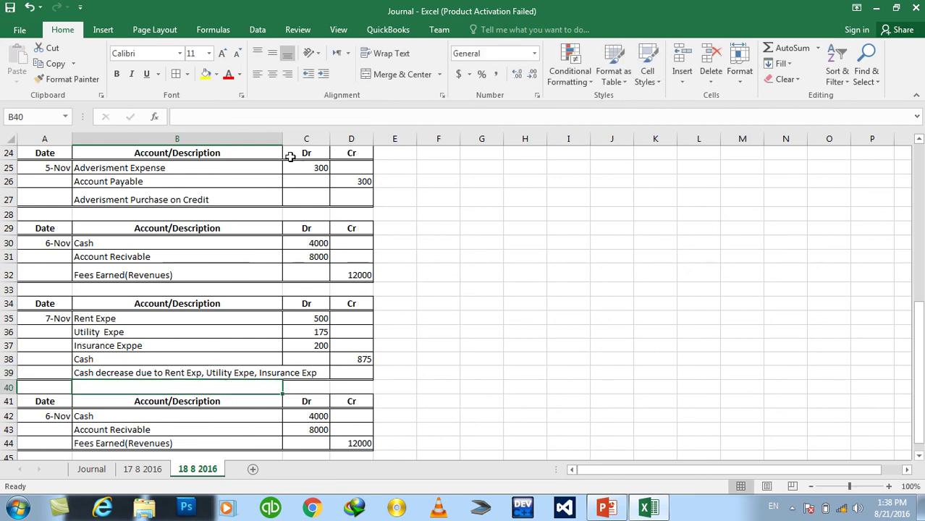
{"action": "double_click", "coordinate": [283, 138]}
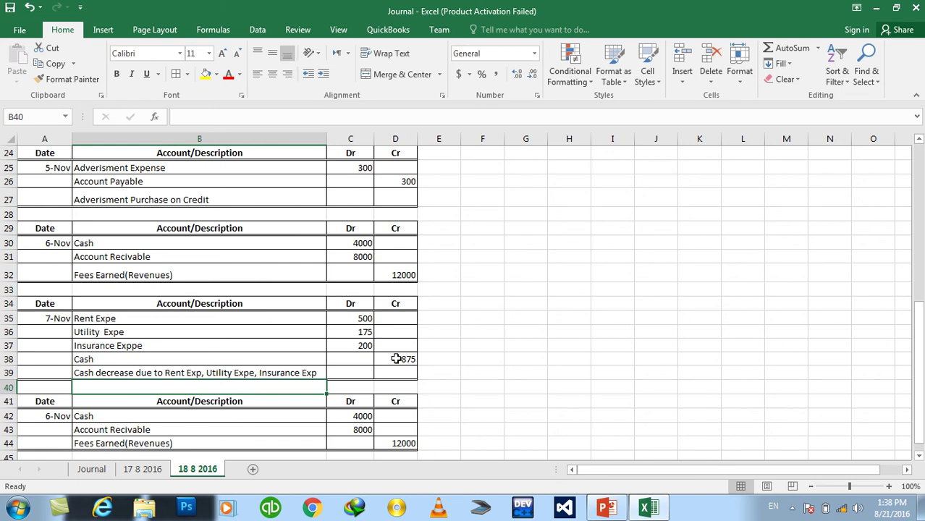
{"action": "left_click", "coordinate": [607, 507]}
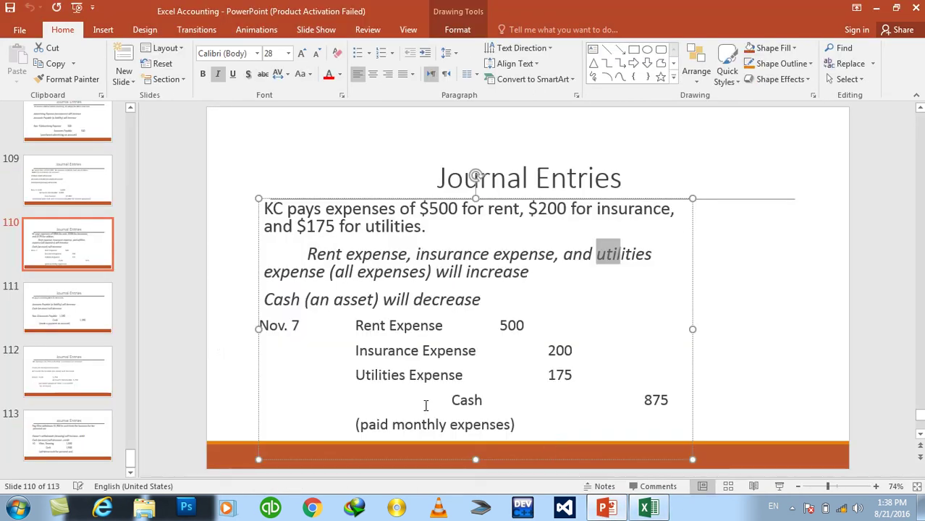
Display slide 111: Nov. 8 Accounts Payable debited 1,350 and Cash credited 1,350.
{"action": "left_click", "coordinate": [76, 307]}
{"action": "left_click", "coordinate": [77, 246]}
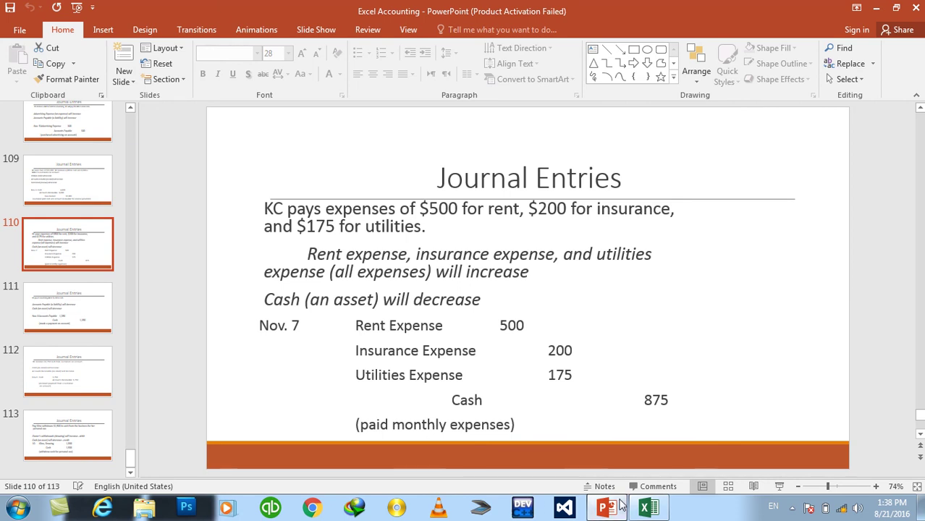
{"action": "left_click", "coordinate": [59, 311]}
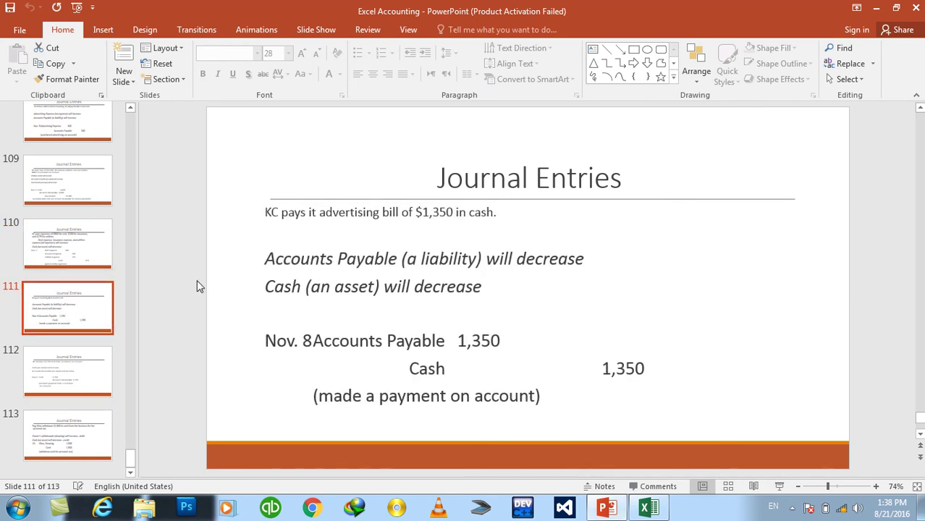